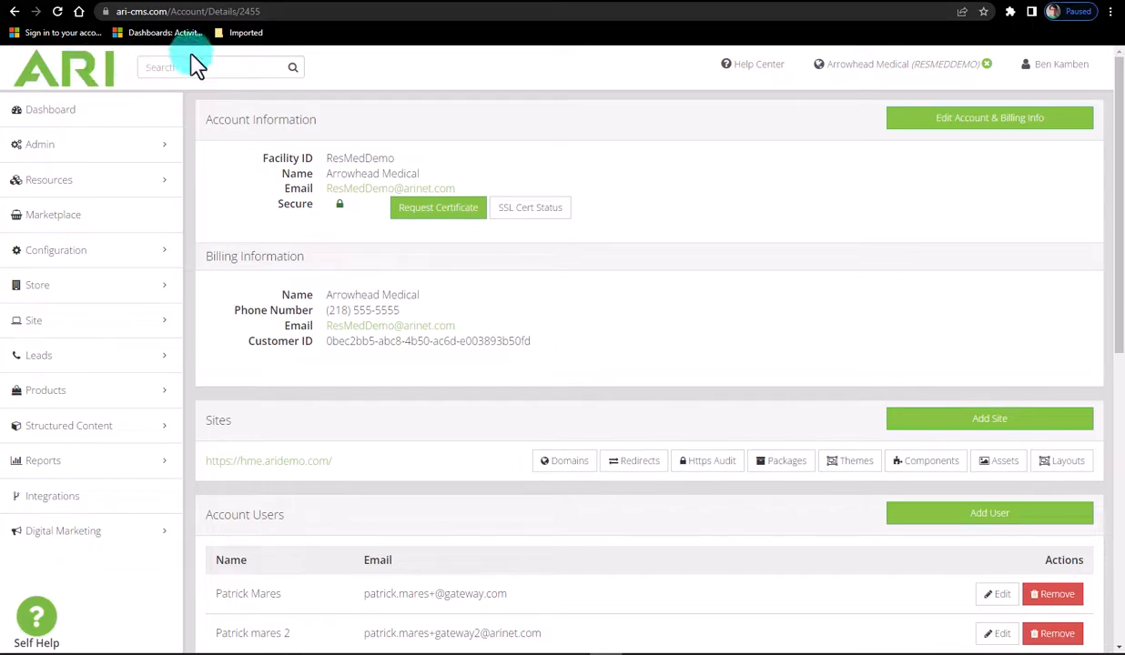
Step: Open the Ecommerce configuration for the account and dismiss the advisory notice on its dashboard
left_click(120, 254)
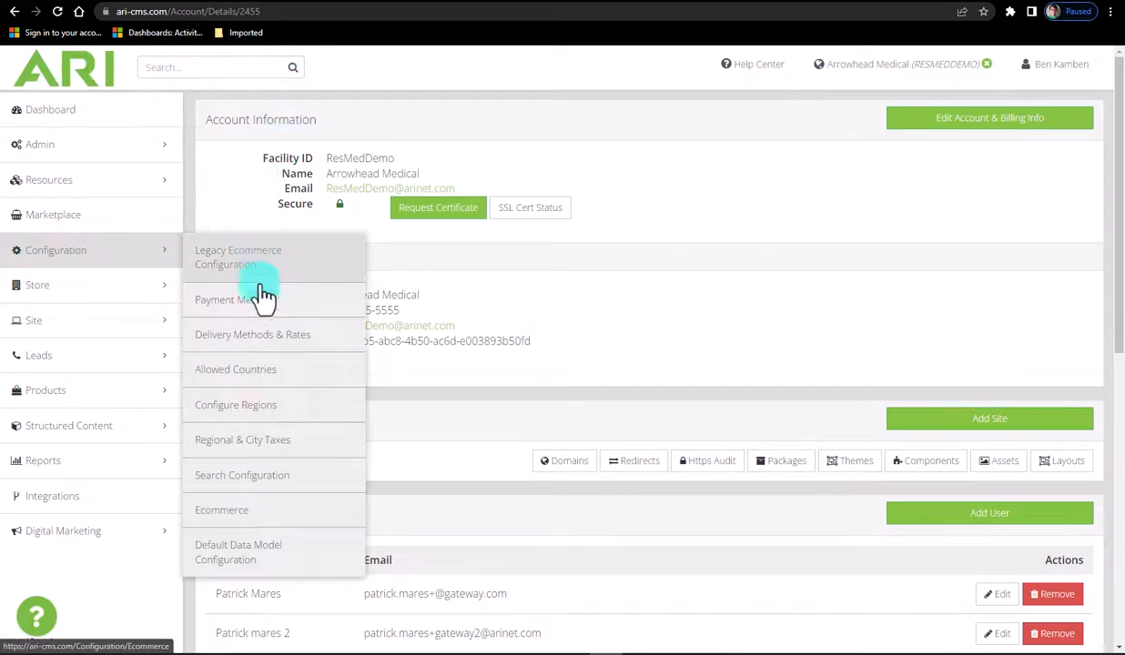
left_click(238, 526)
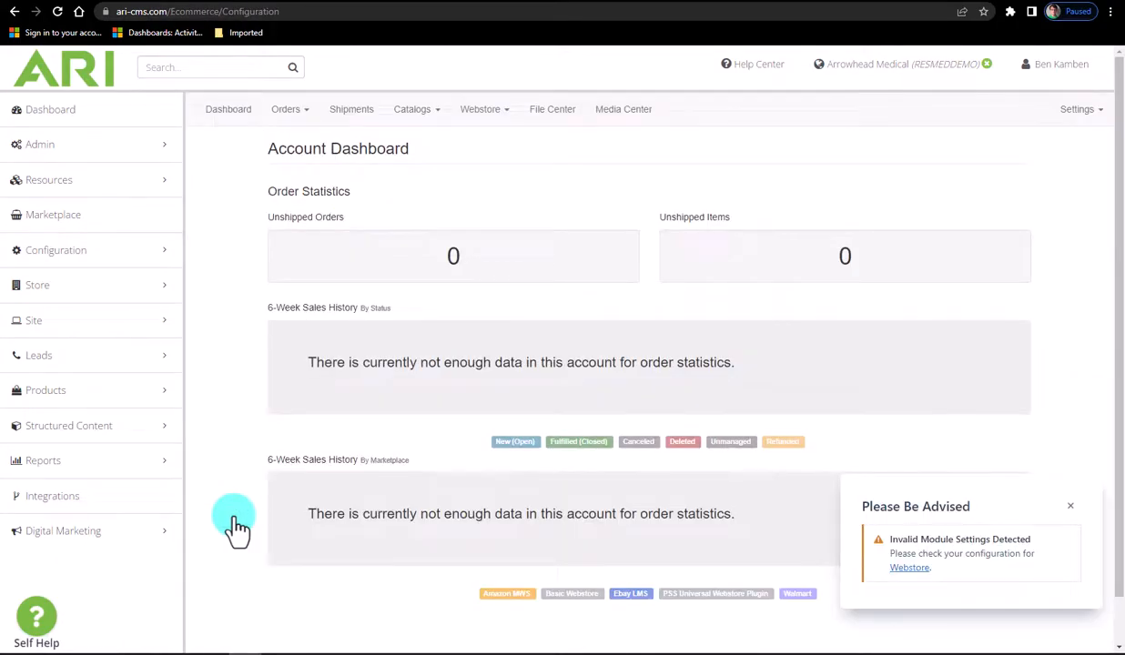
left_click(1070, 507)
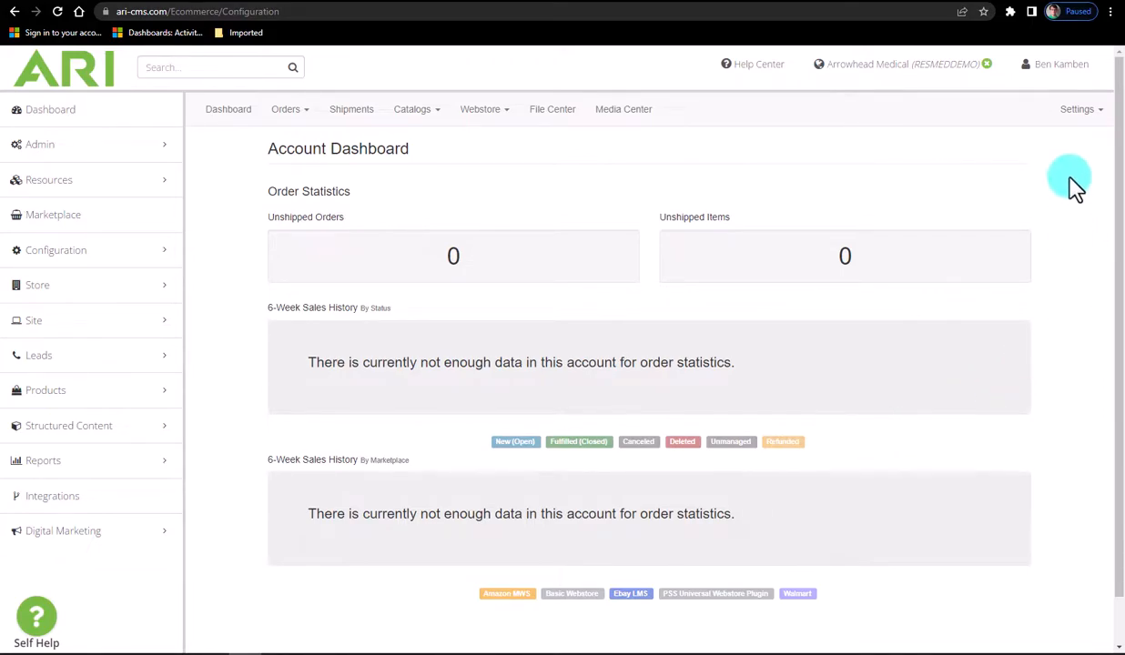
Step: Open the general Account Settings of the ecommerce module and dismiss the advisory notice
left_click(1097, 112)
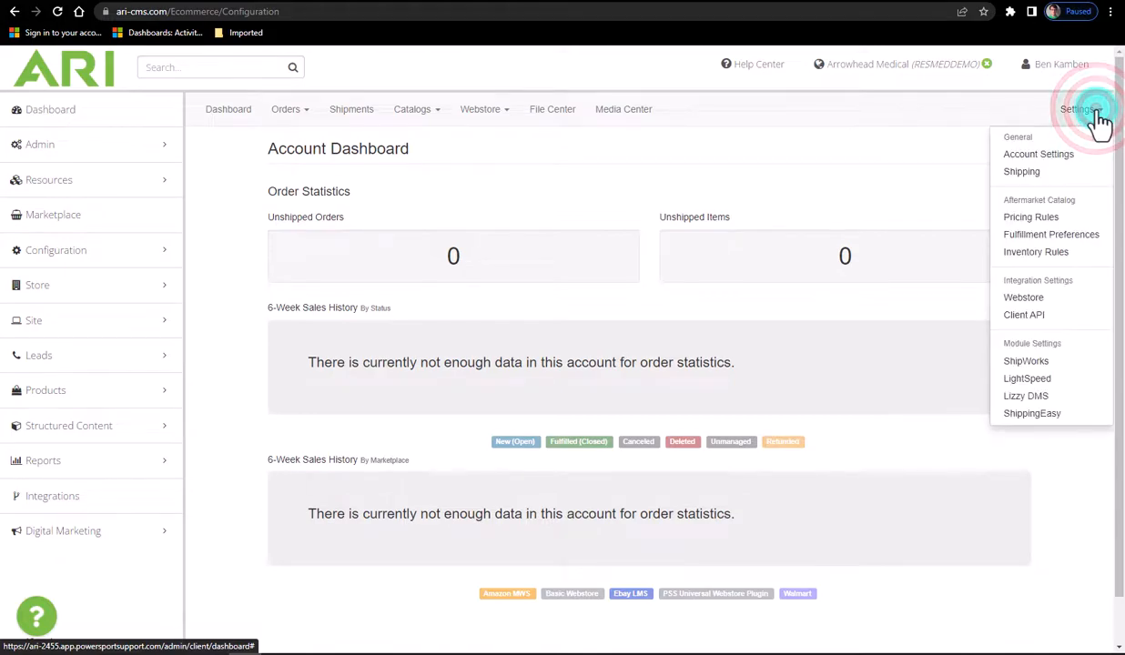
left_click(1032, 159)
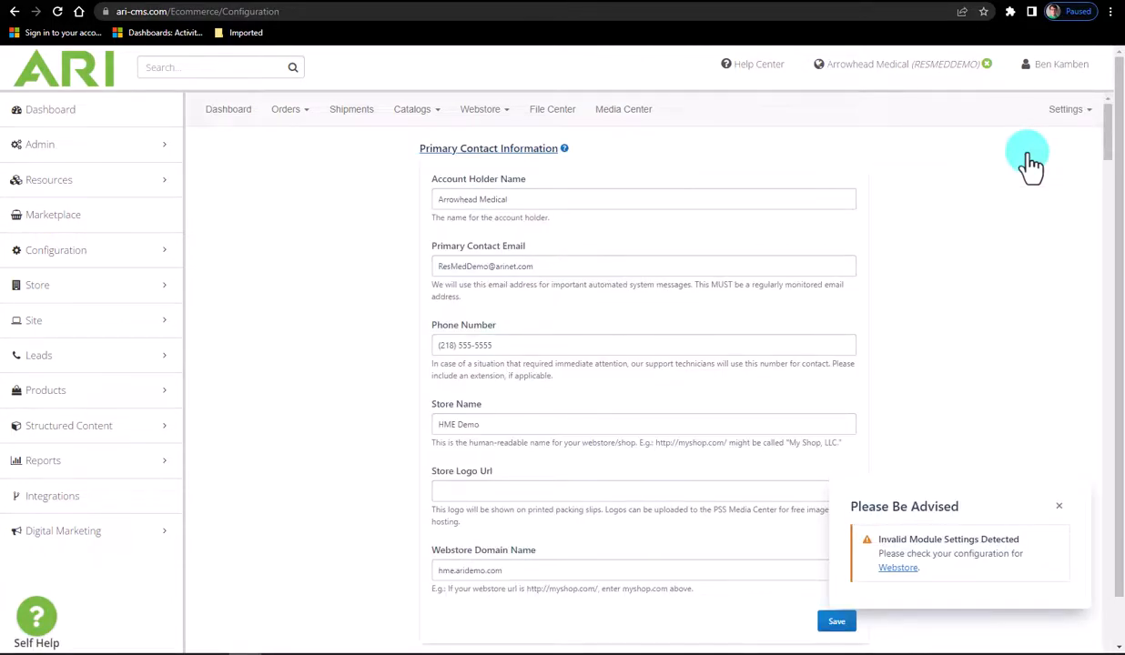
left_click(1058, 506)
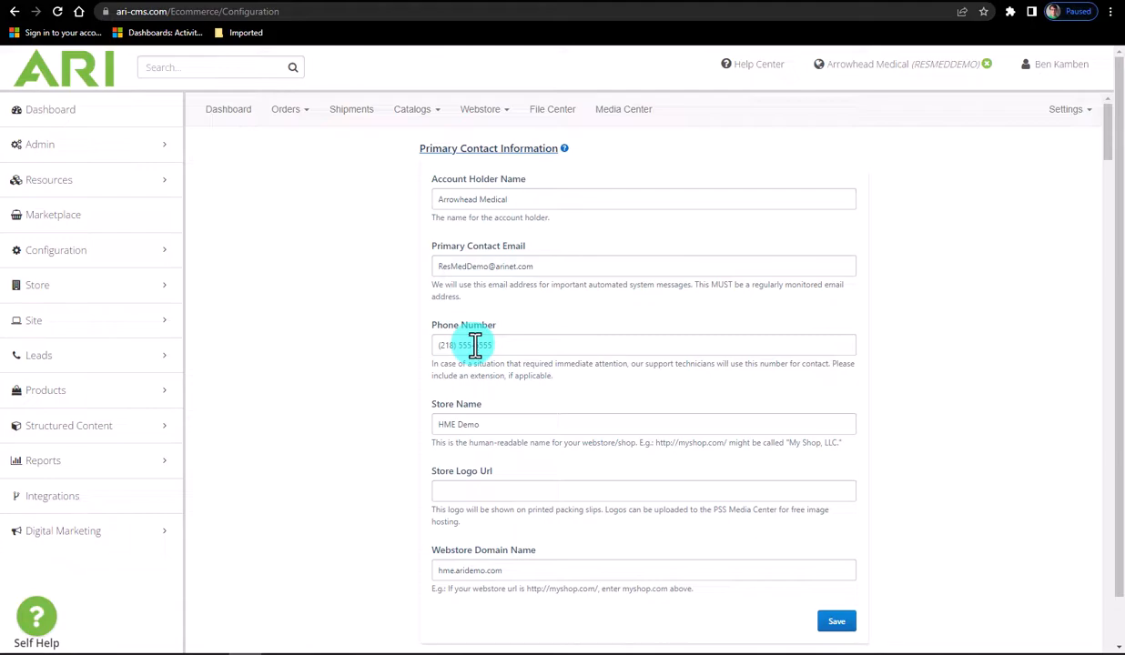
Step: Open the Arrowhead header logo from the hme.aridemo.com storefront as a standalone image and copy its web address
scroll(451, 368, "down", 1)
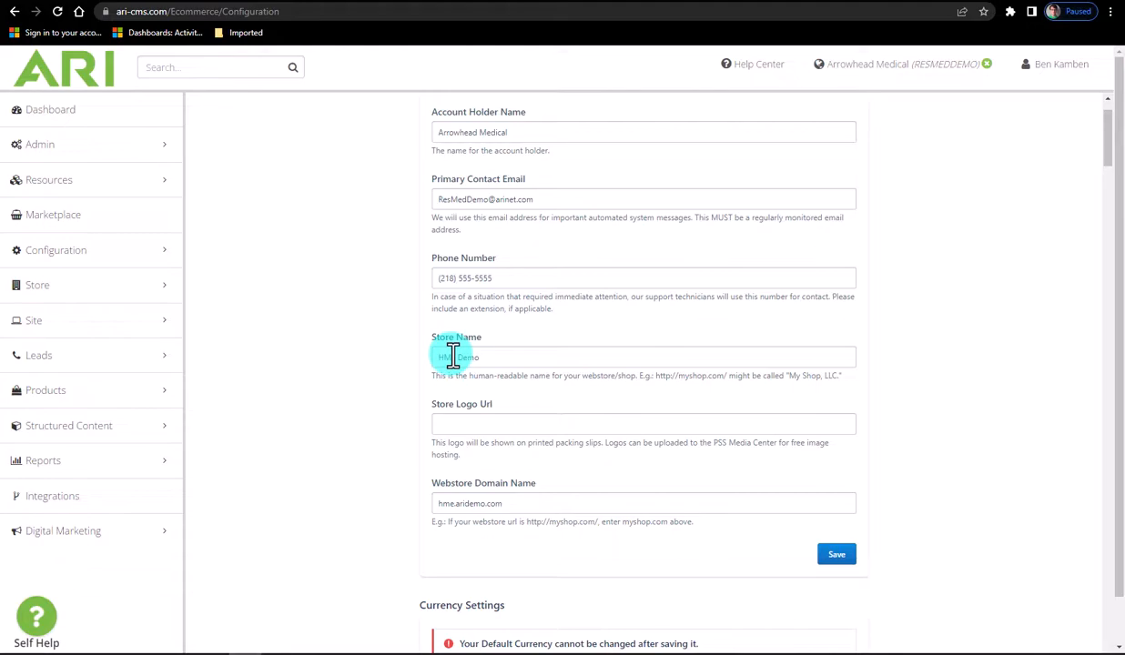
left_click(464, 427)
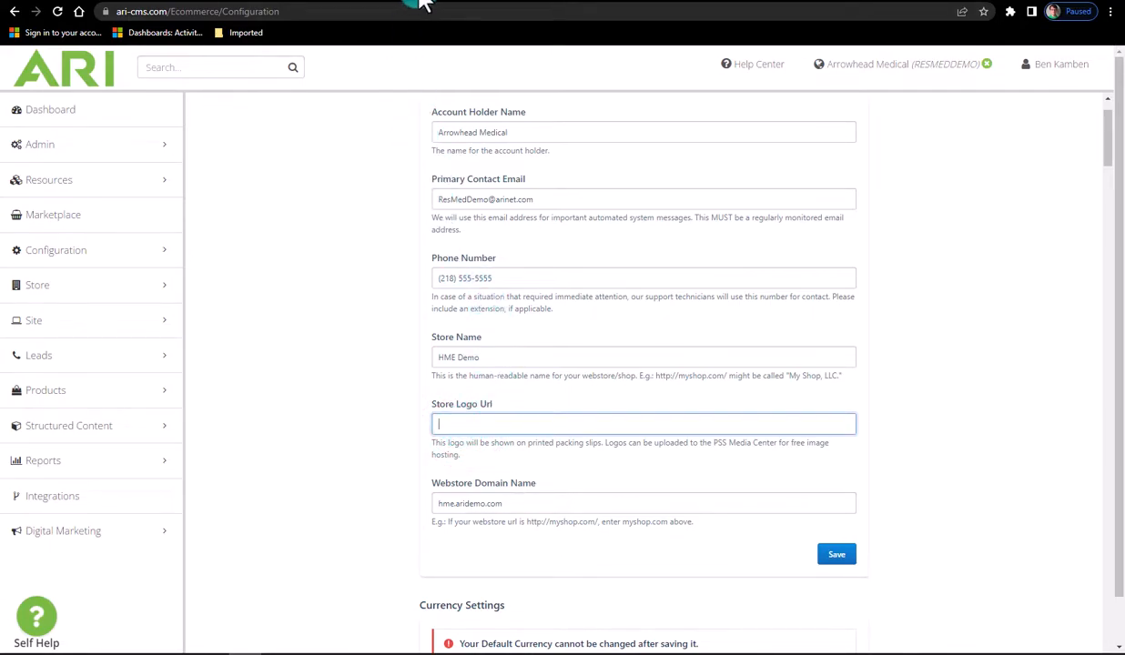
left_click(420, 5)
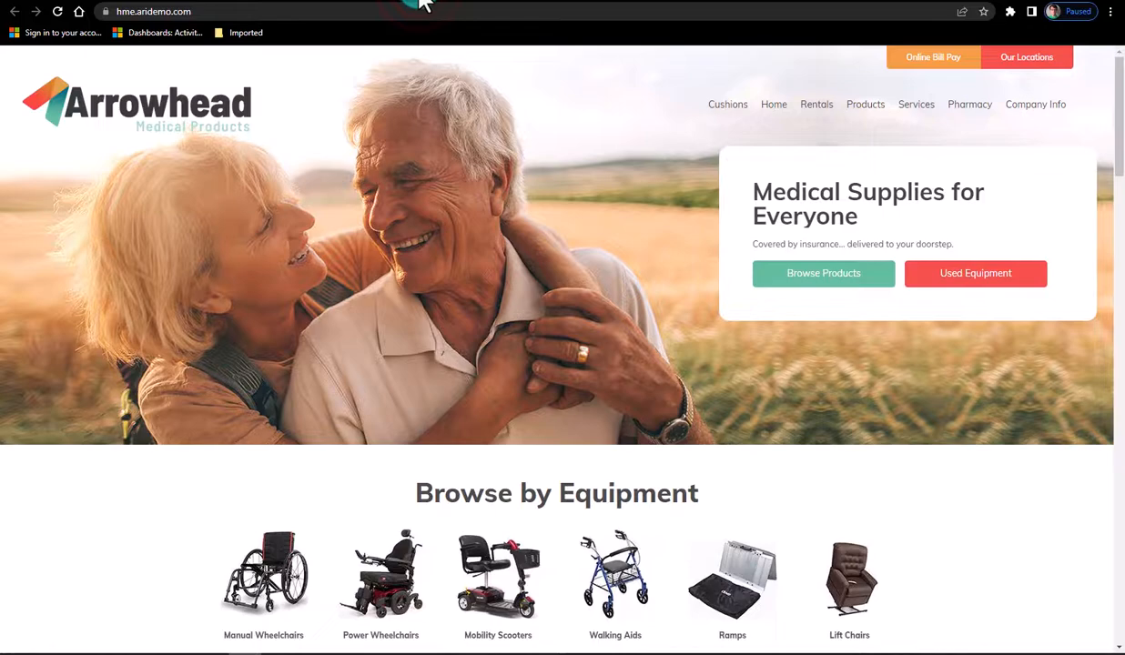
right_click(128, 116)
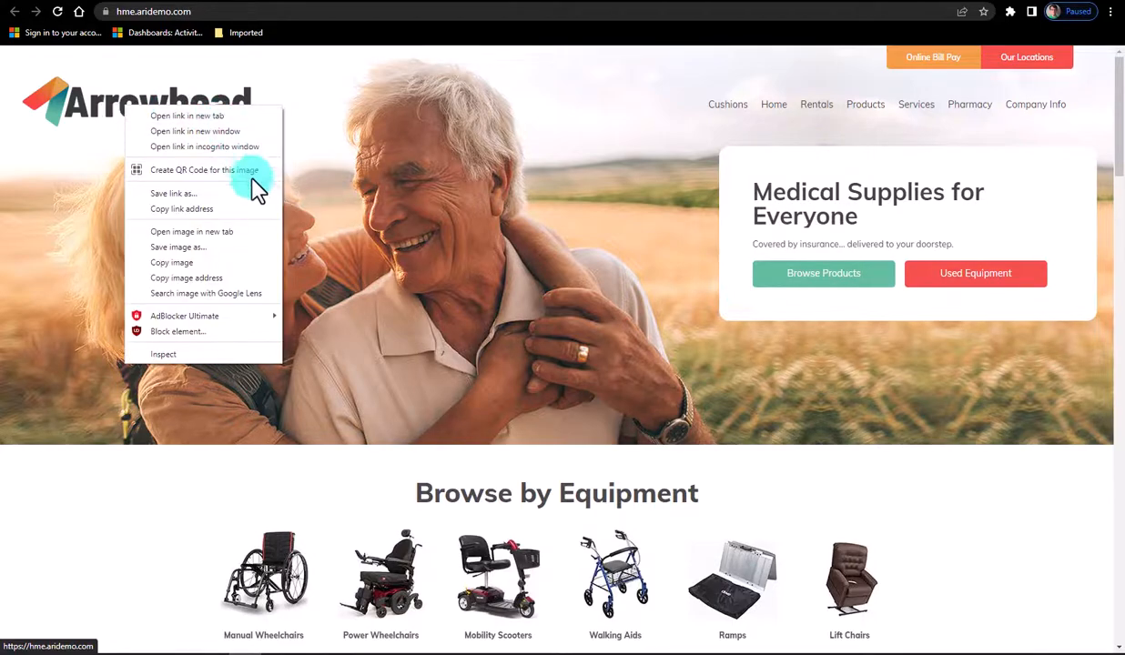
left_click(249, 231)
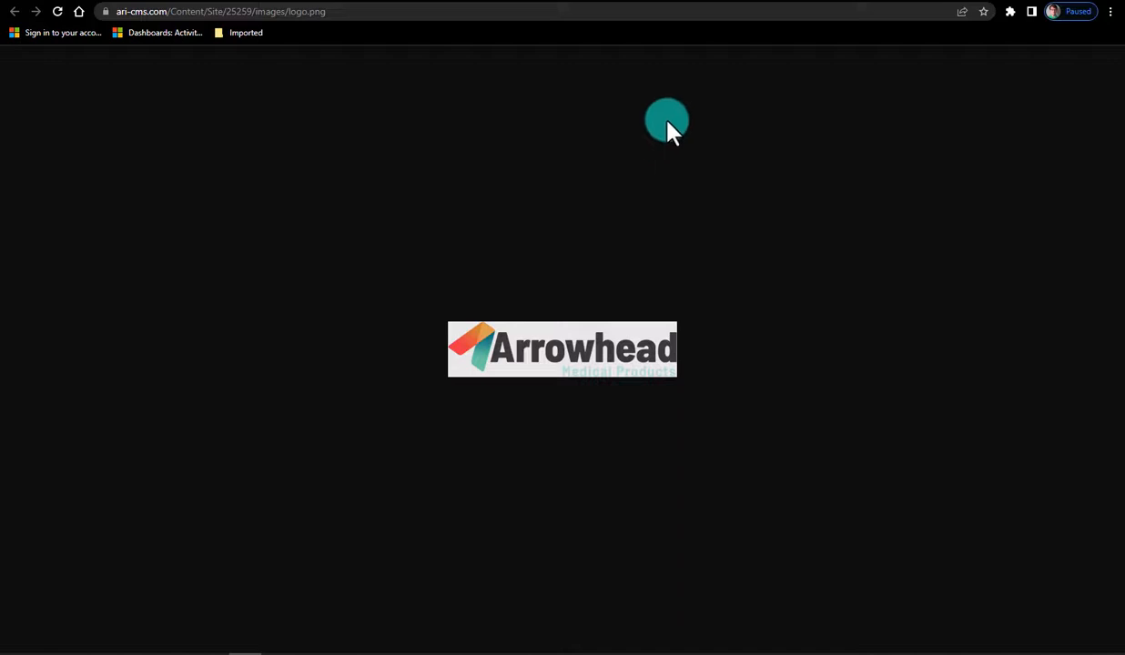
left_click_drag(365, 11, 109, 13)
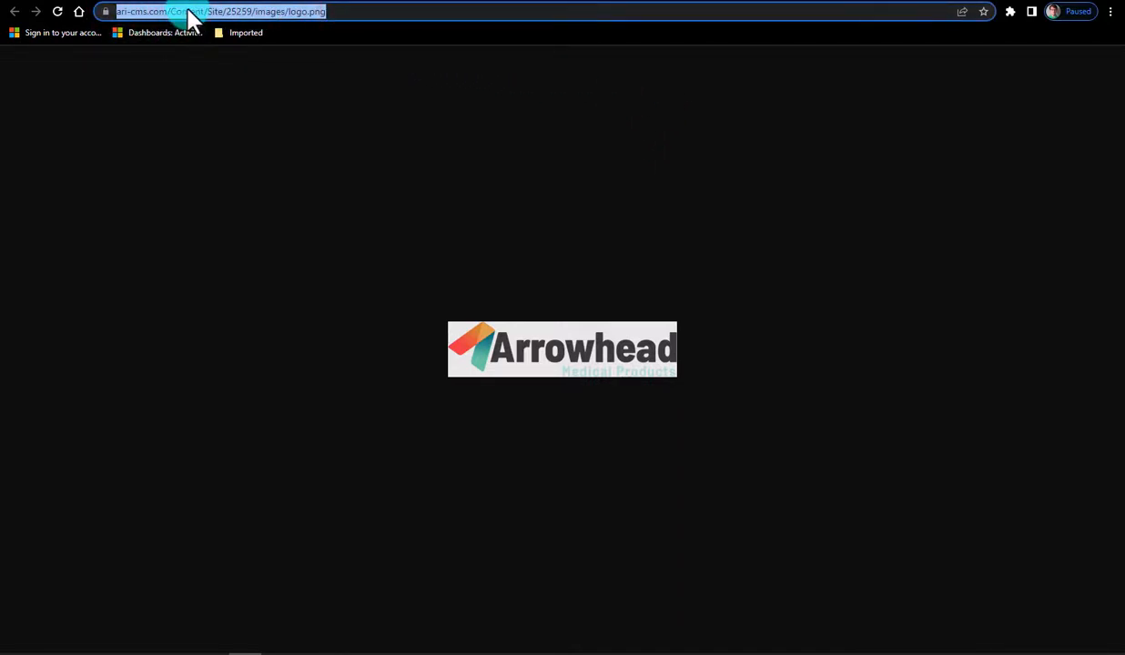
right_click(188, 10)
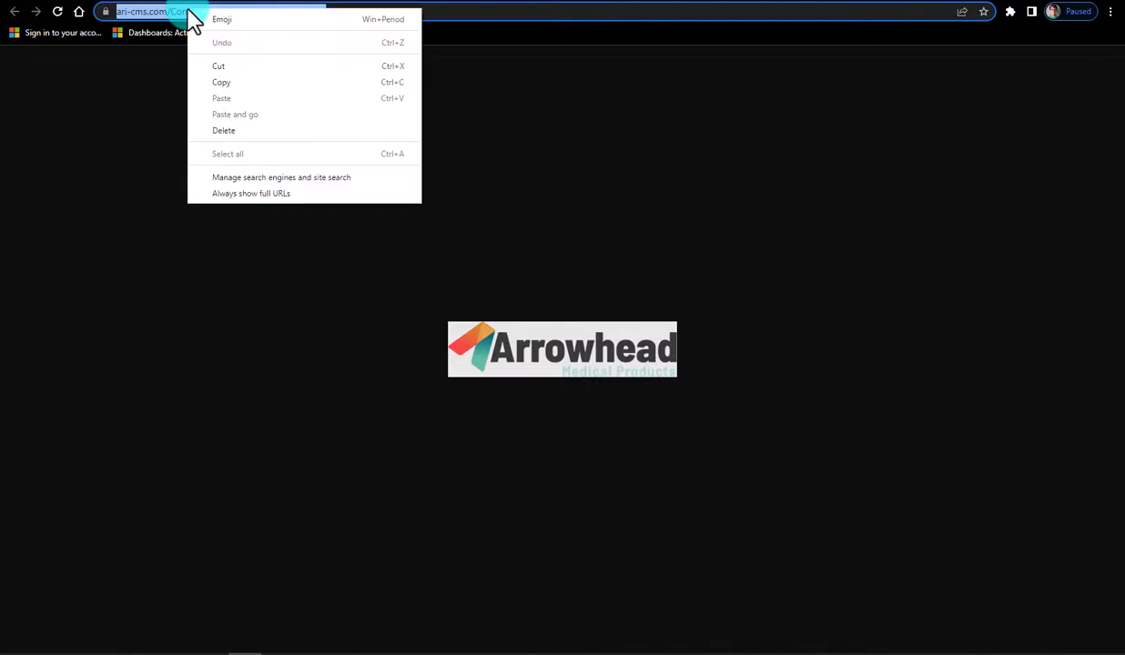
left_click(238, 82)
left_click(390, 1)
left_click(253, 0)
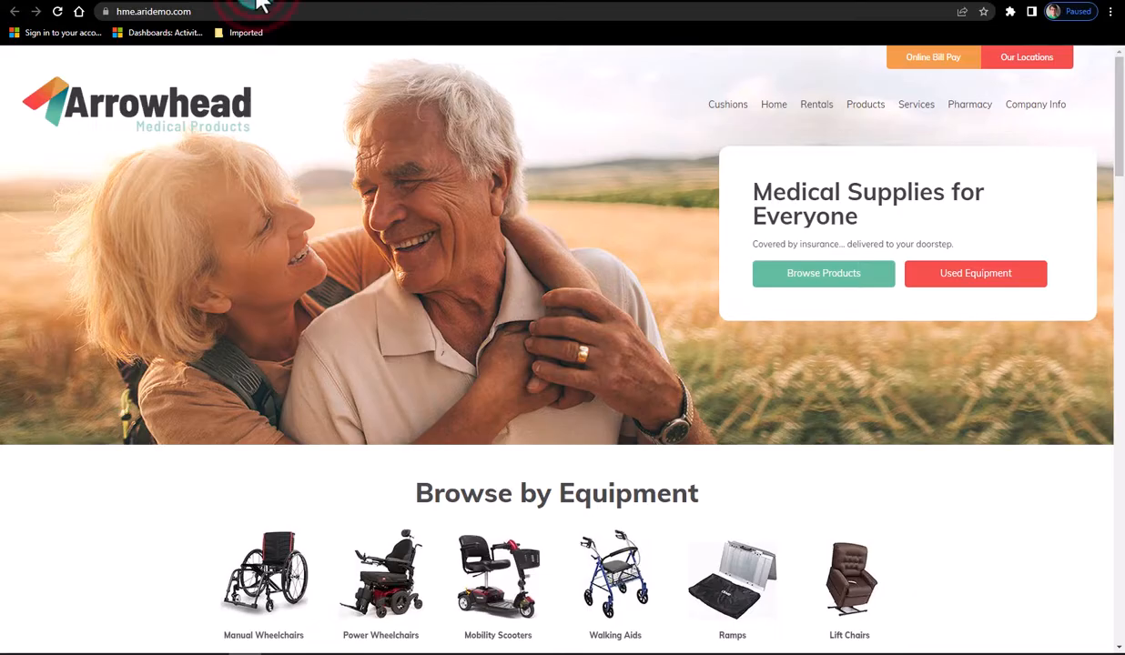
right_click(448, 426)
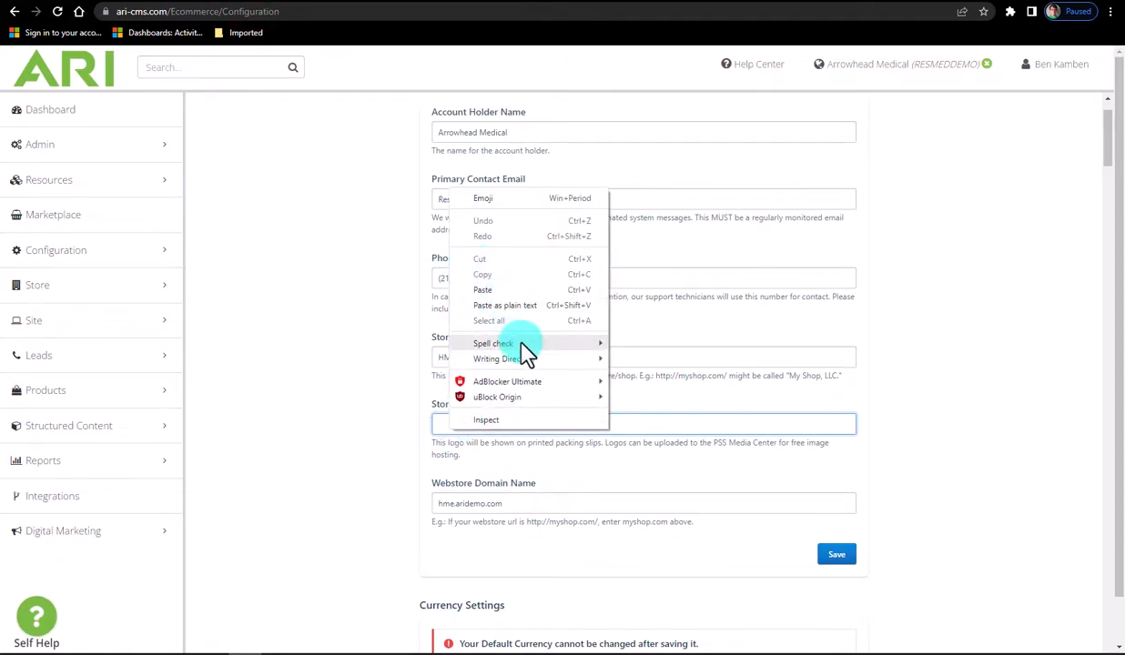
left_click(496, 291)
left_click(623, 469)
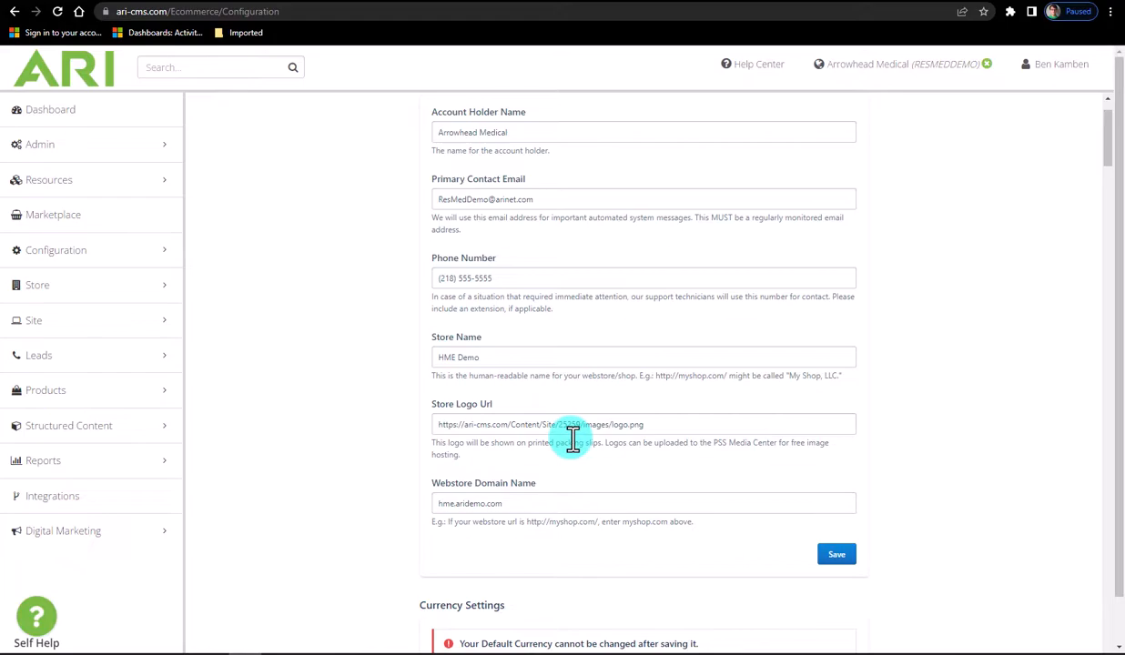
Step: Switch to the hme.aridemo.com storefront, open its Products page and dismiss the blank popup window
scroll(573, 442, "down", 1)
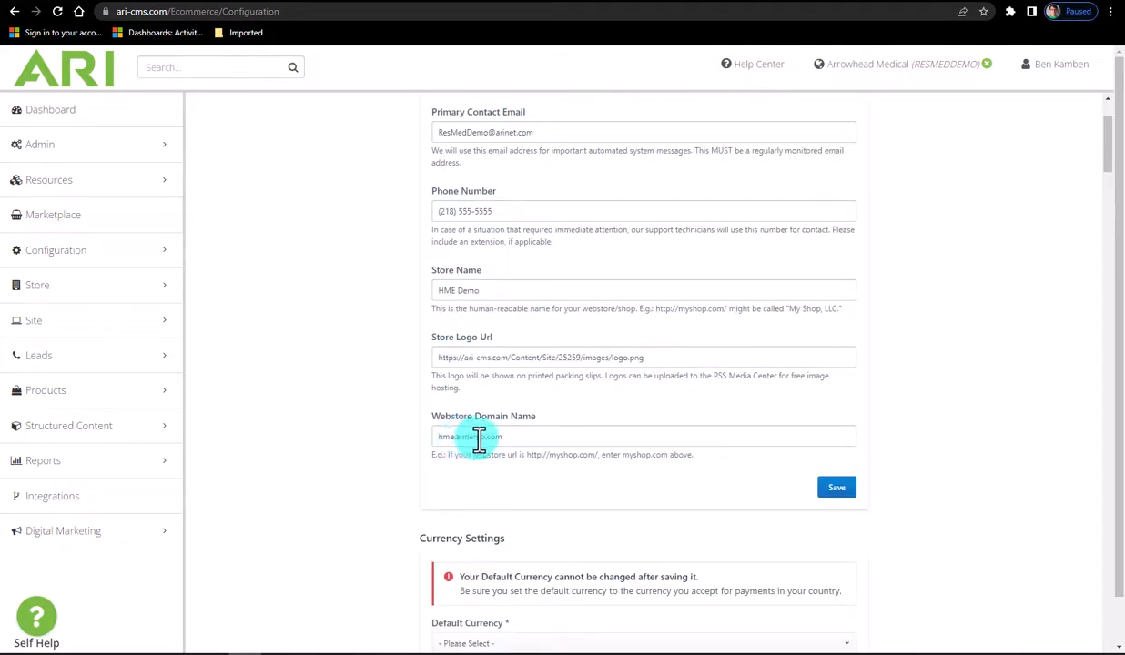
left_click(407, 1)
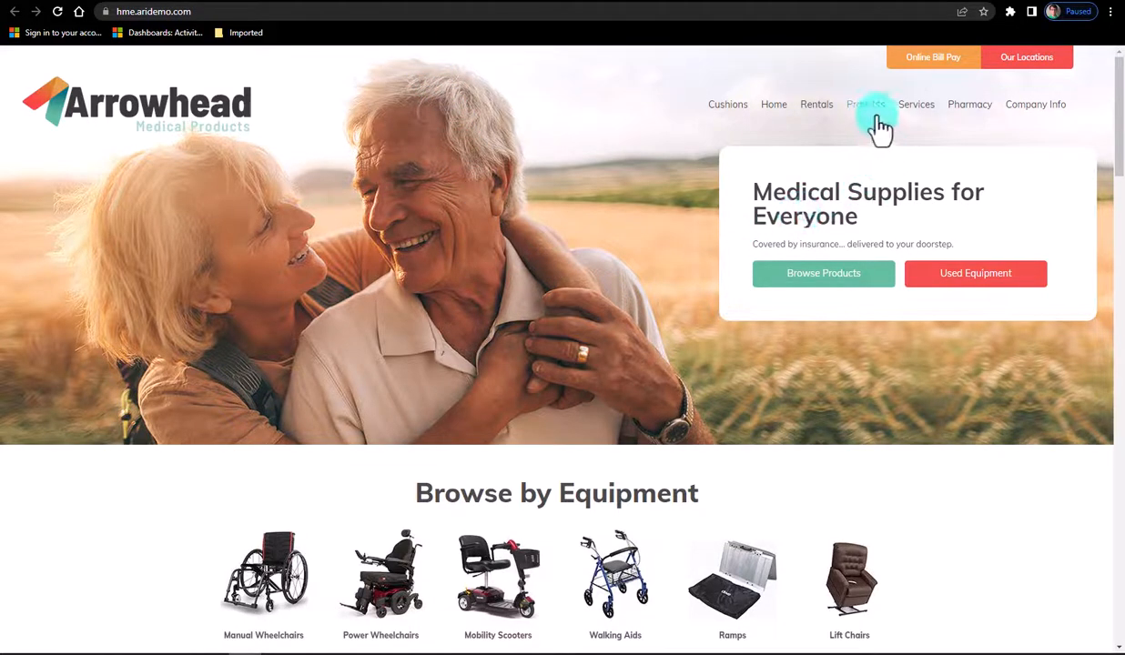
mouse_move(867, 114)
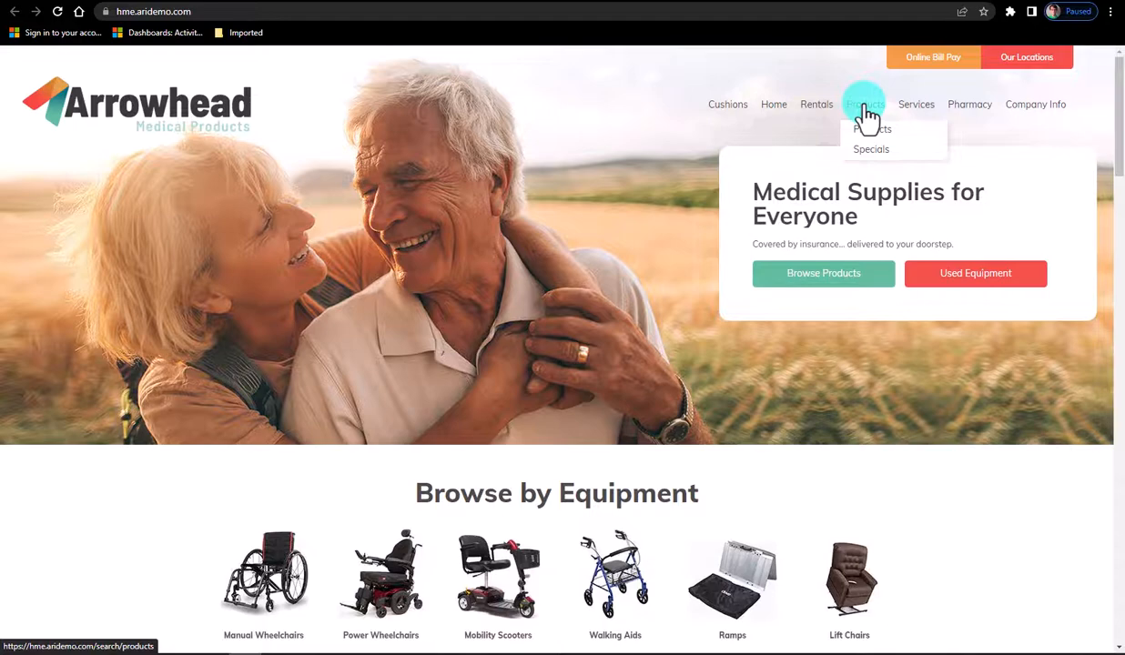
left_click(866, 114)
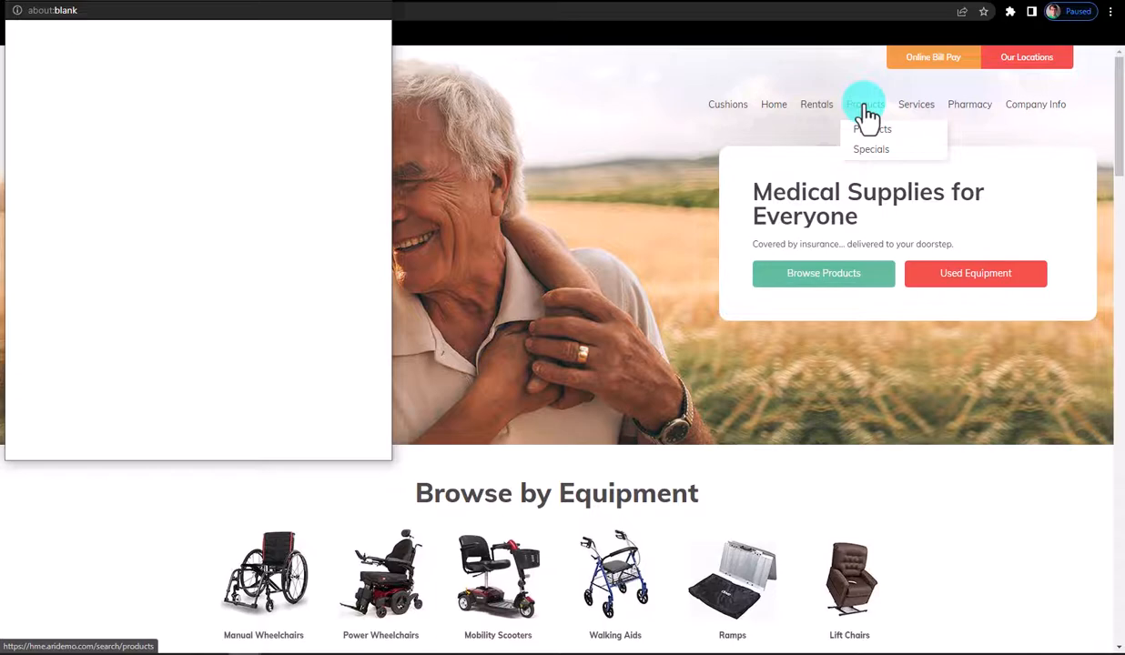
left_click(435, 30)
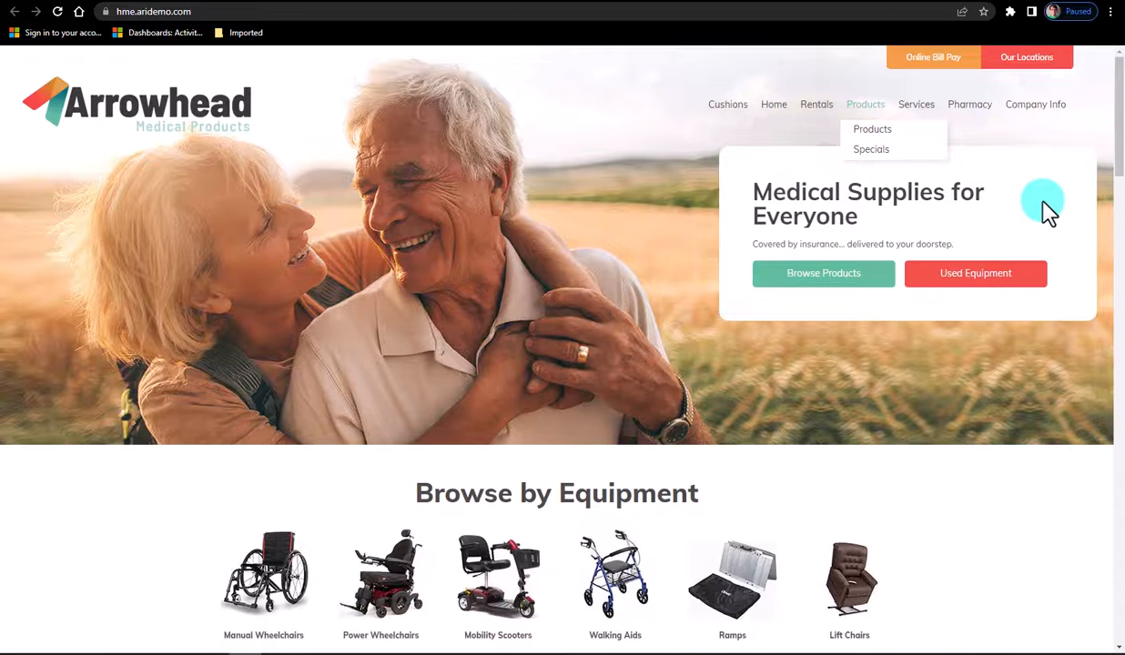
left_click(878, 131)
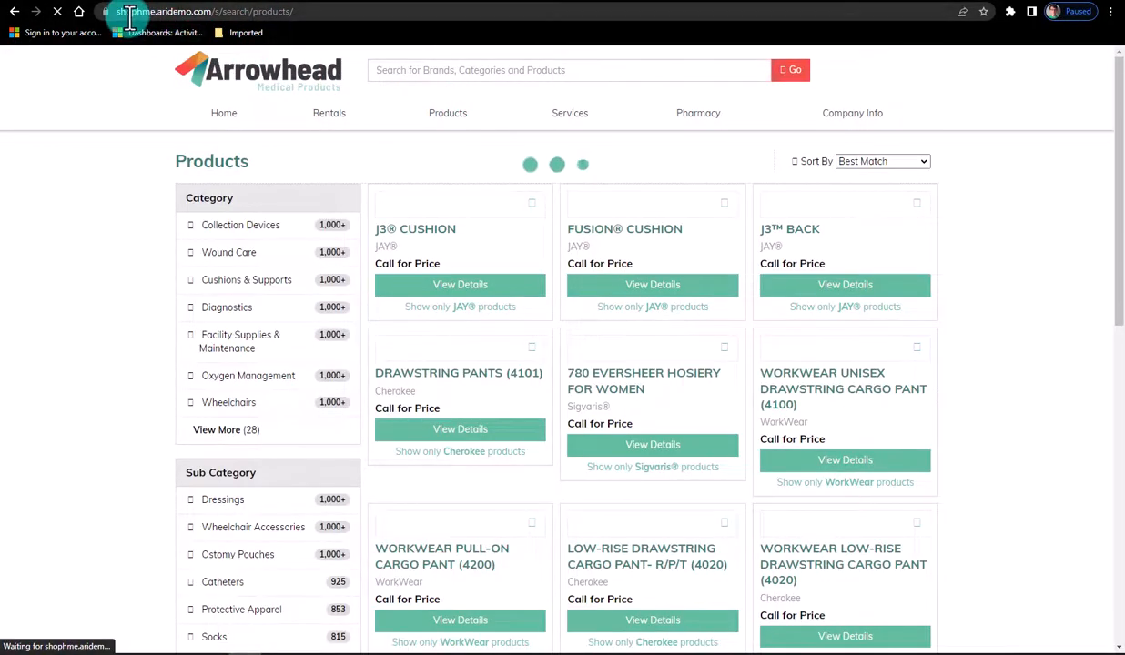
left_click(345, 13)
left_click(325, 15)
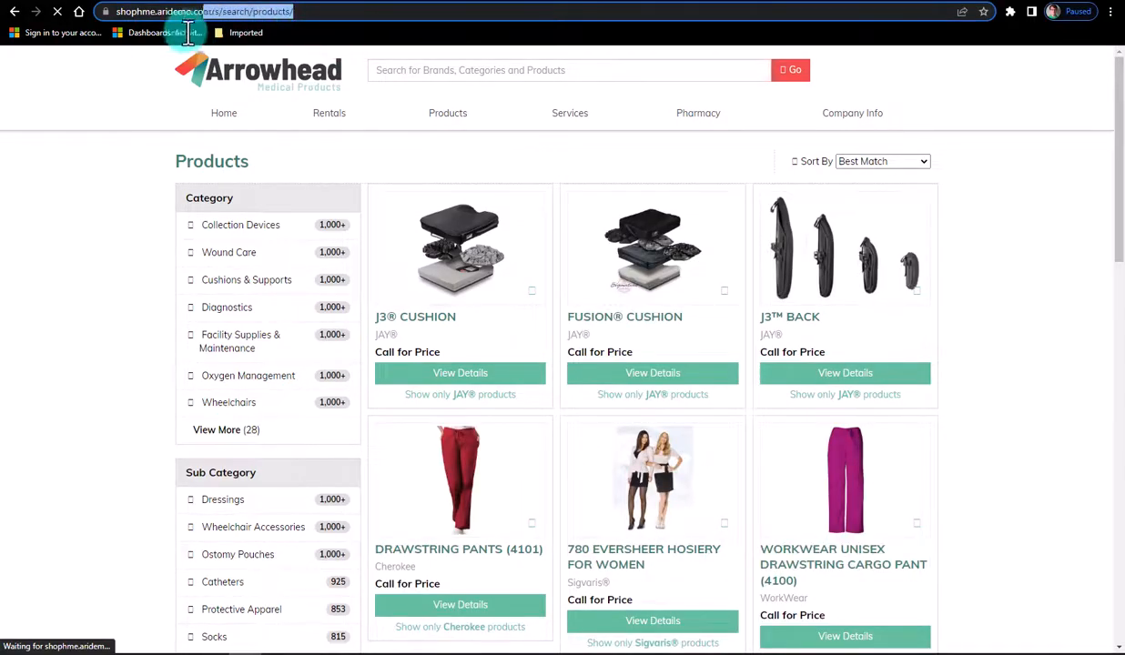
right_click(168, 20)
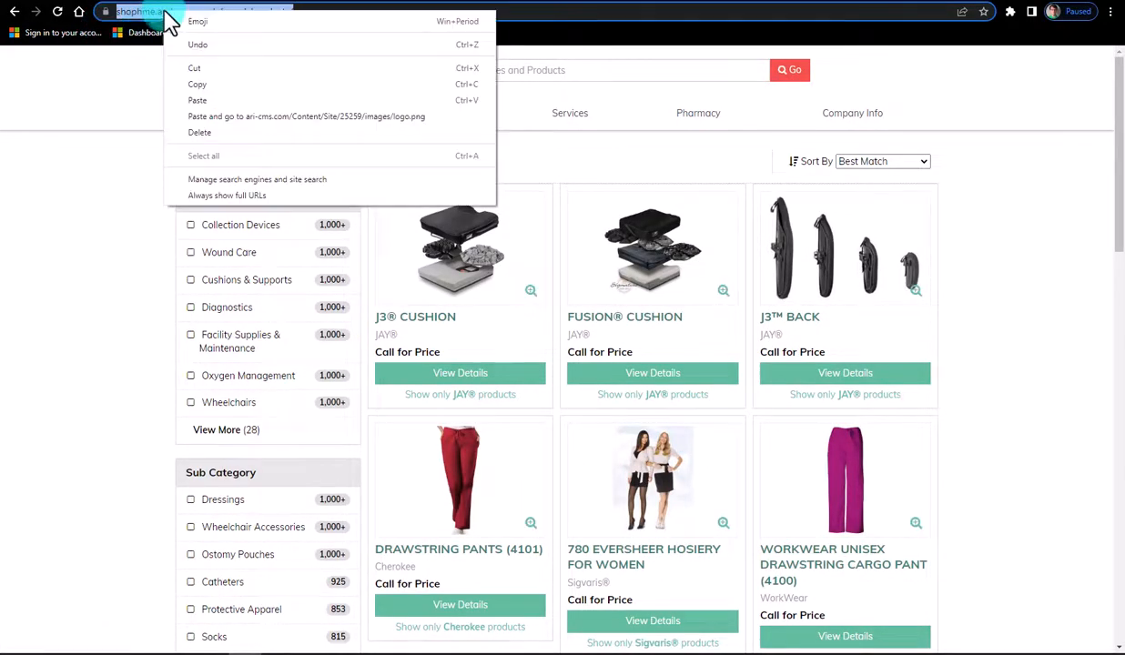
left_click(239, 83)
left_click(259, 0)
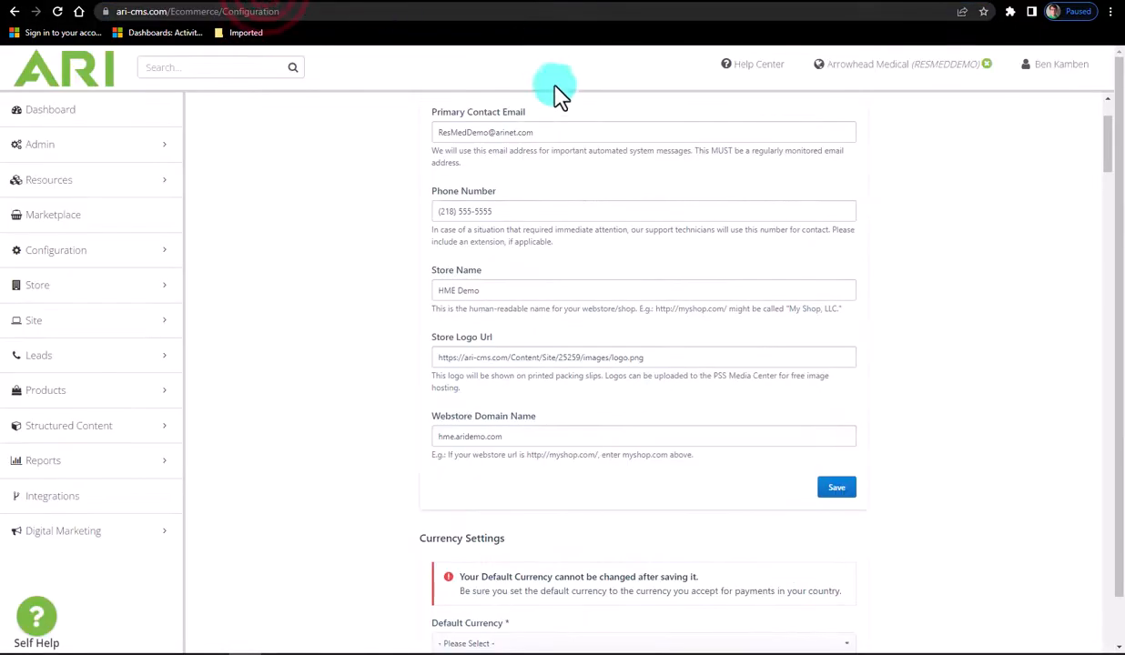
left_click_drag(541, 436, 426, 446)
key("ctrl+v")
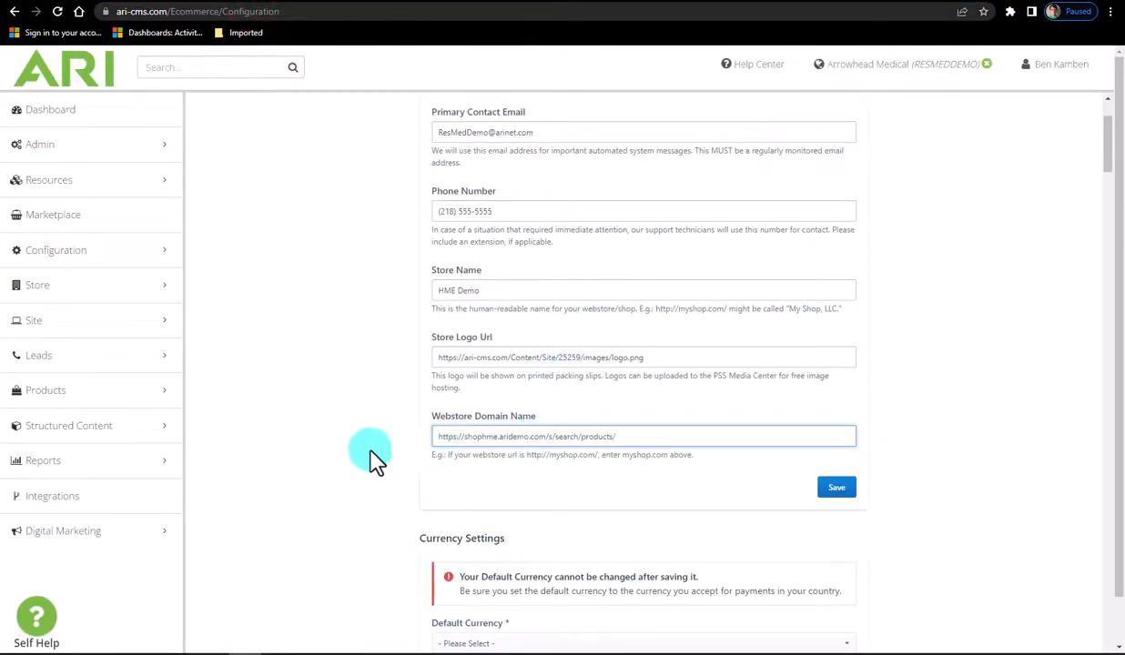
Step: Review the Currency Settings and the supplier fields in the Dealer Identification section, from 509 through Yamaha
scroll(371, 459, "down", 4)
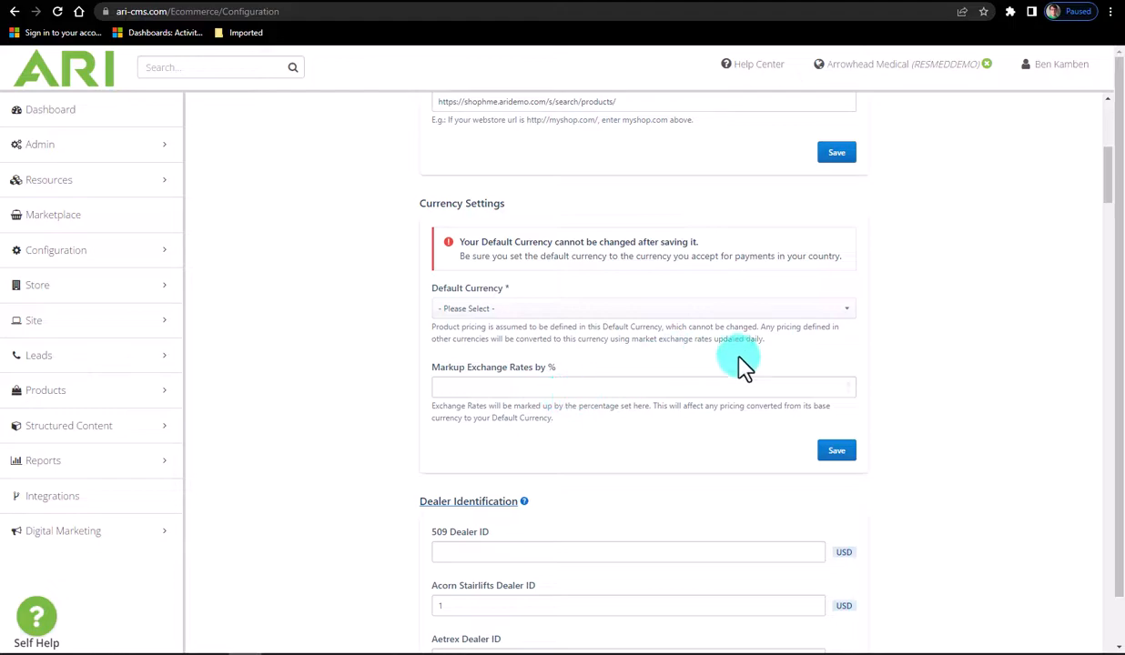
scroll(1019, 351, "down", 4)
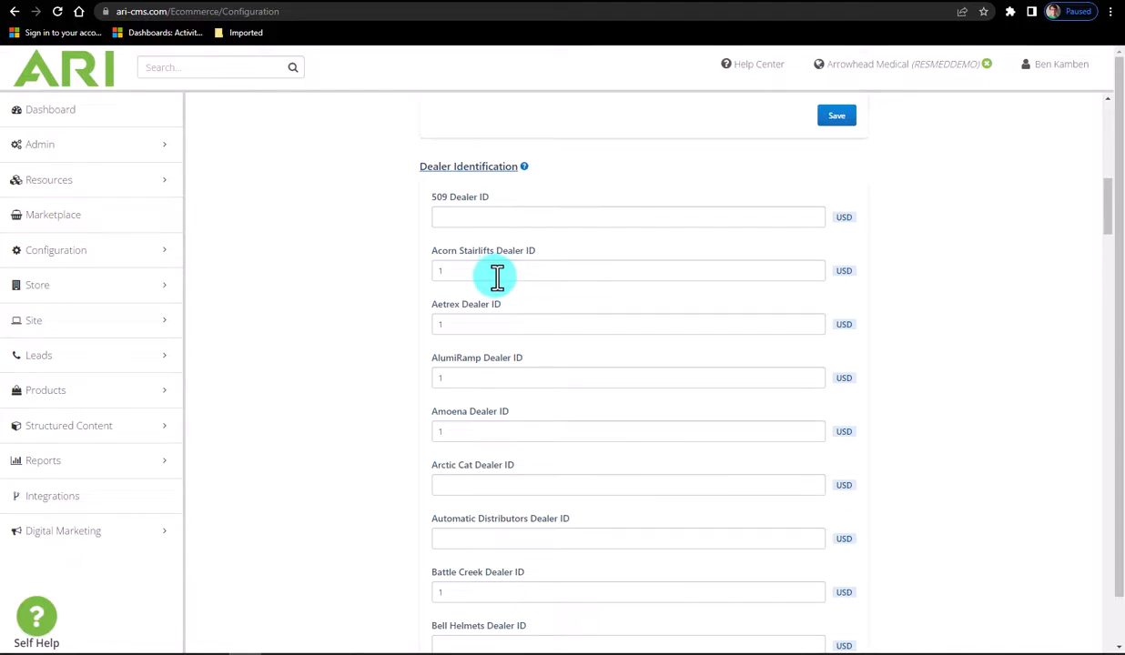
left_click(449, 269)
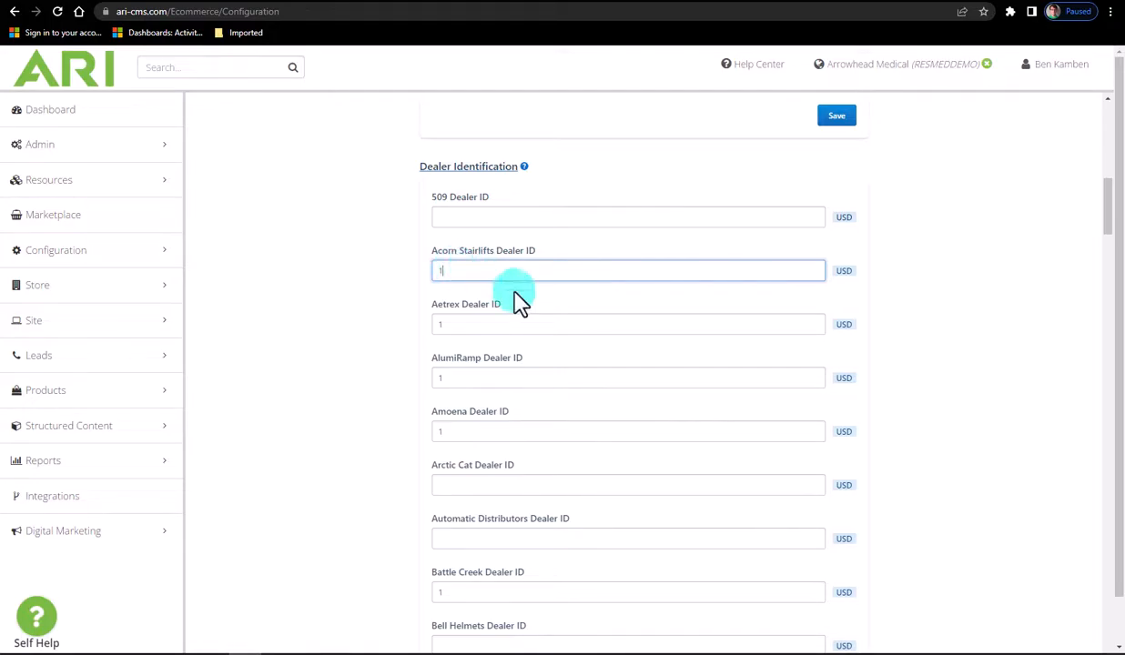
scroll(525, 347, "down", 1)
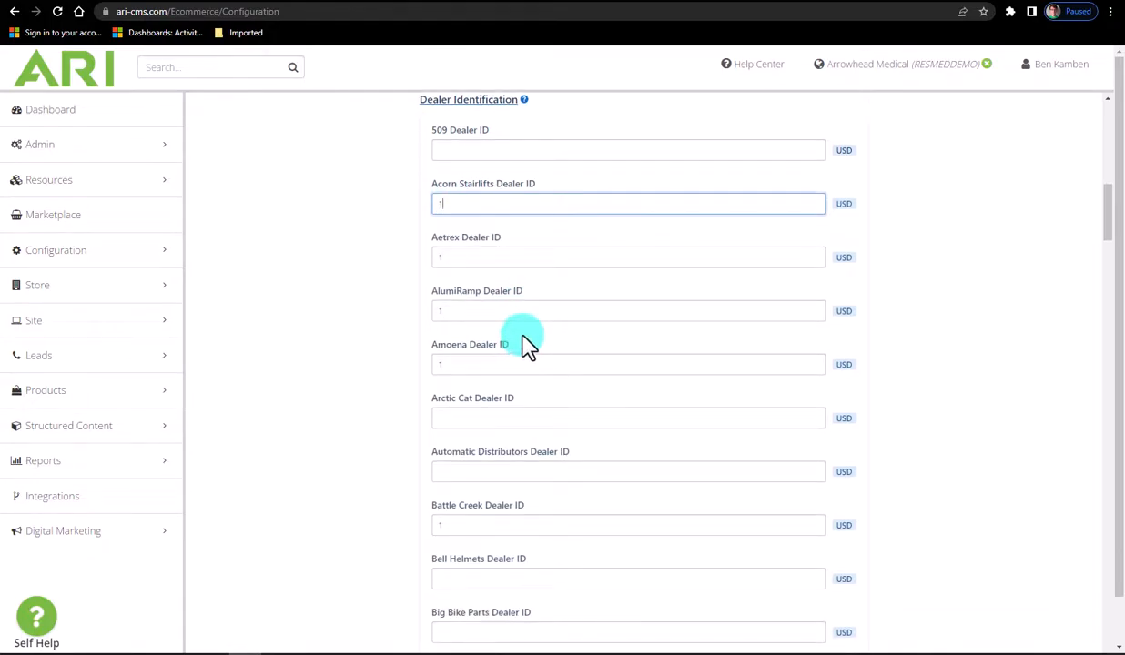
scroll(528, 346, "down", 2)
scroll(536, 342, "down", 8)
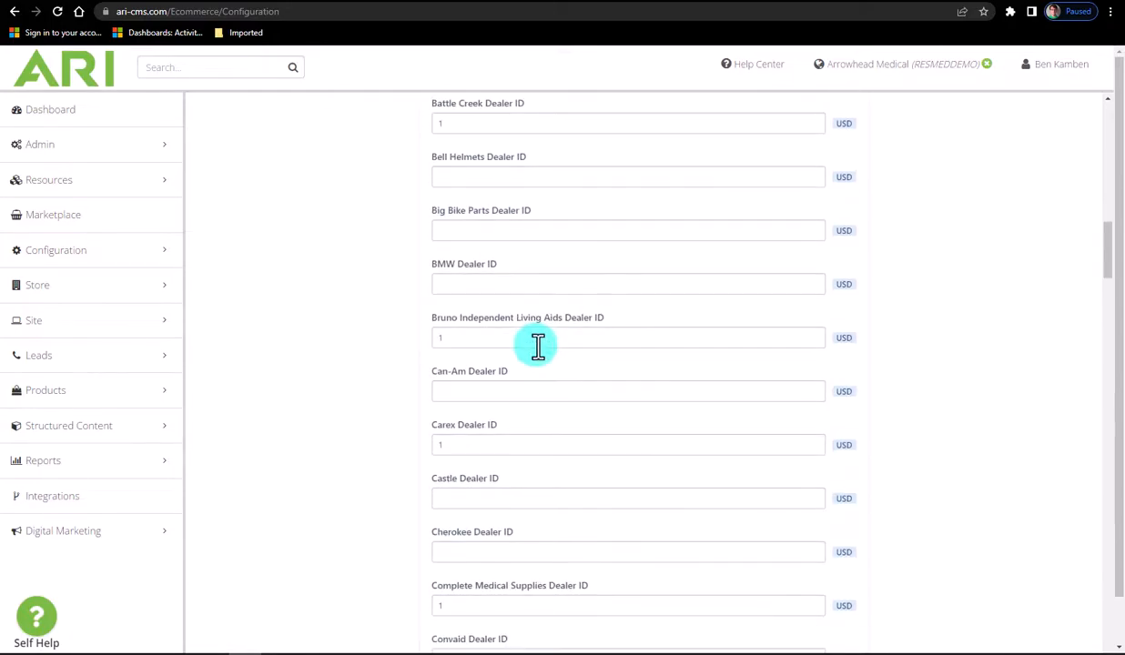
scroll(538, 345, "down", 2)
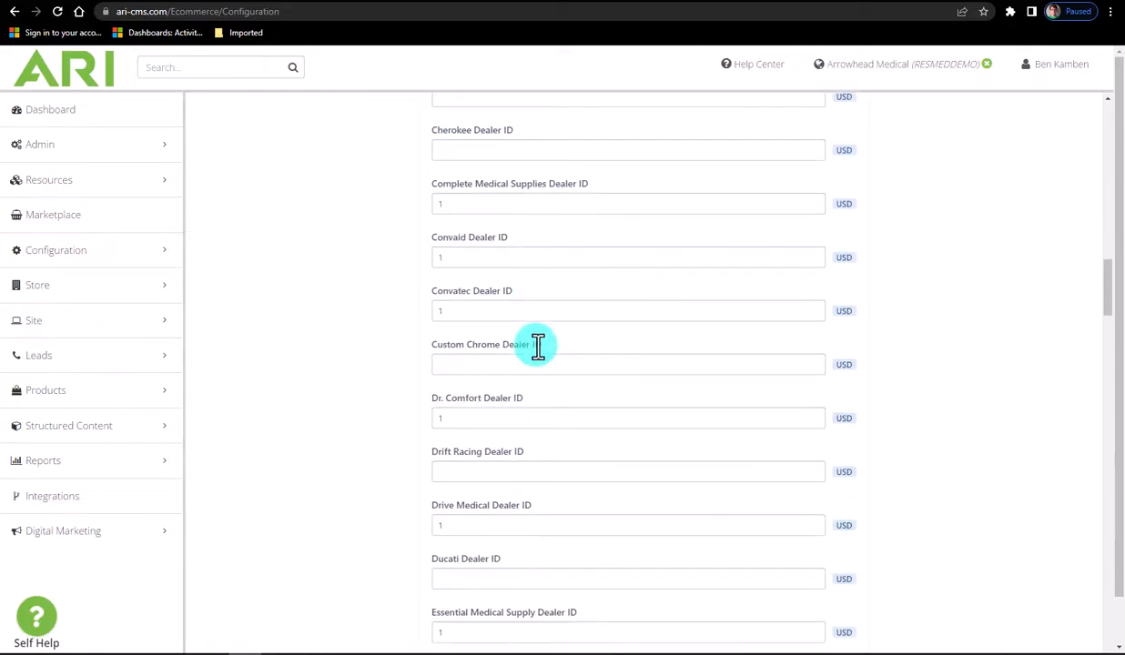
scroll(538, 345, "down", 5)
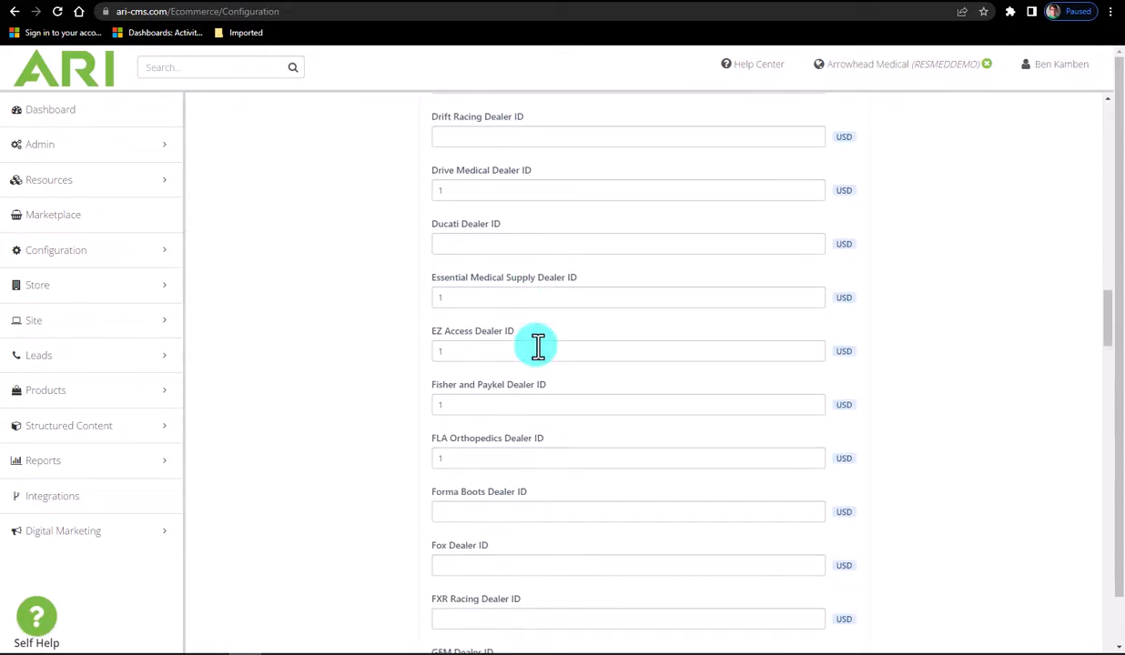
scroll(538, 345, "down", 8)
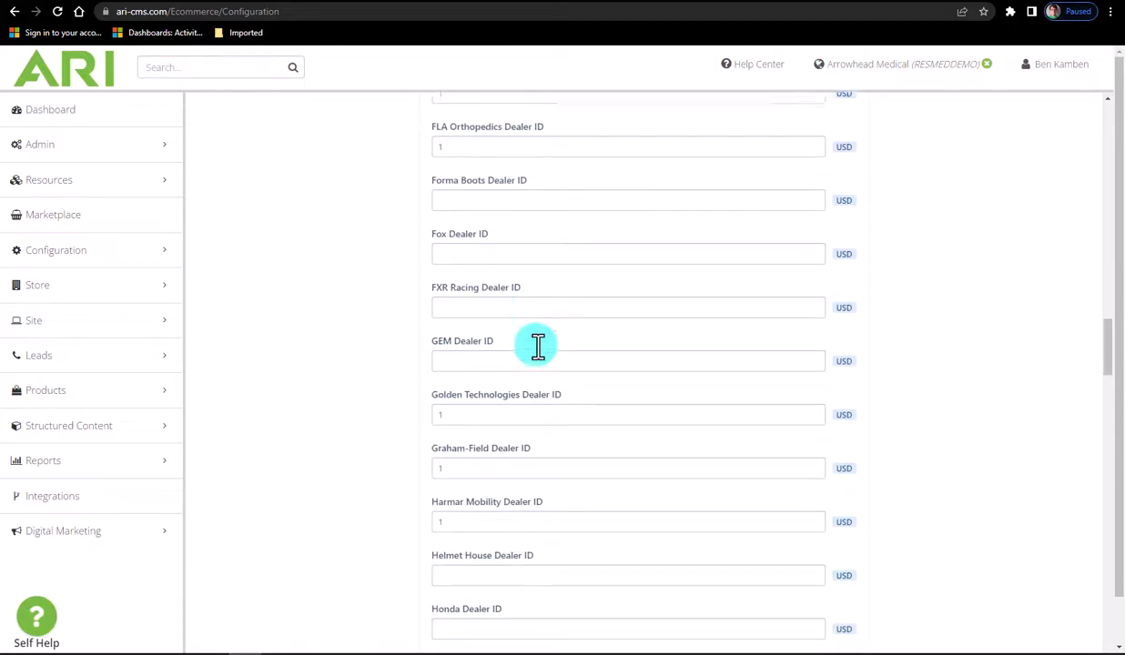
scroll(538, 345, "down", 5)
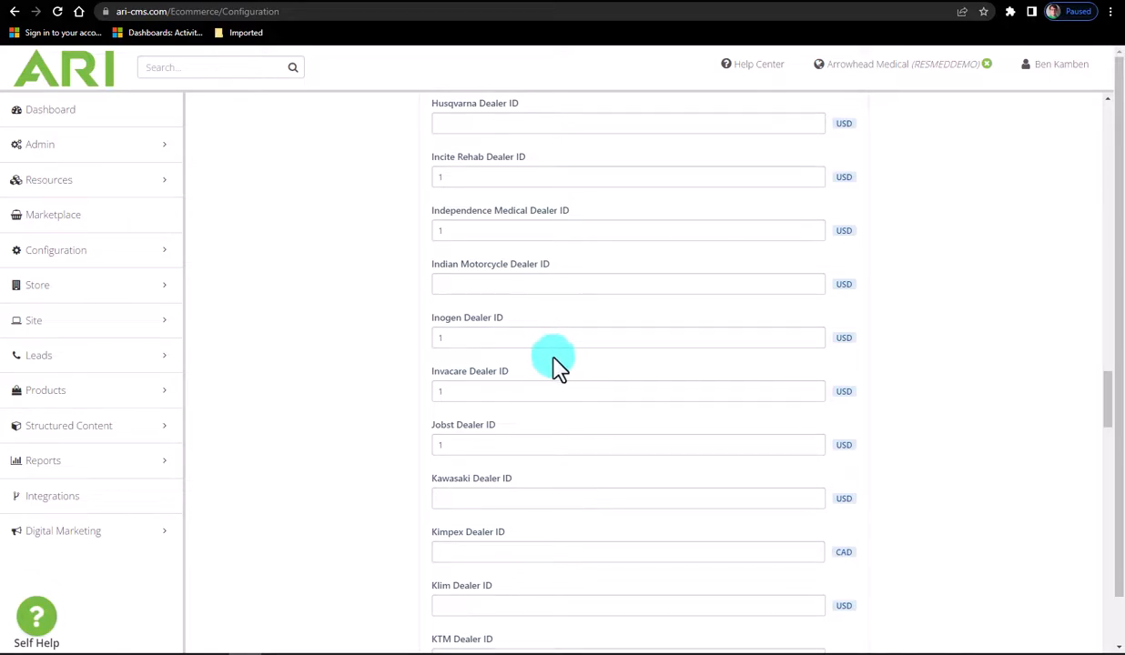
scroll(552, 364, "down", 3)
scroll(558, 366, "down", 5)
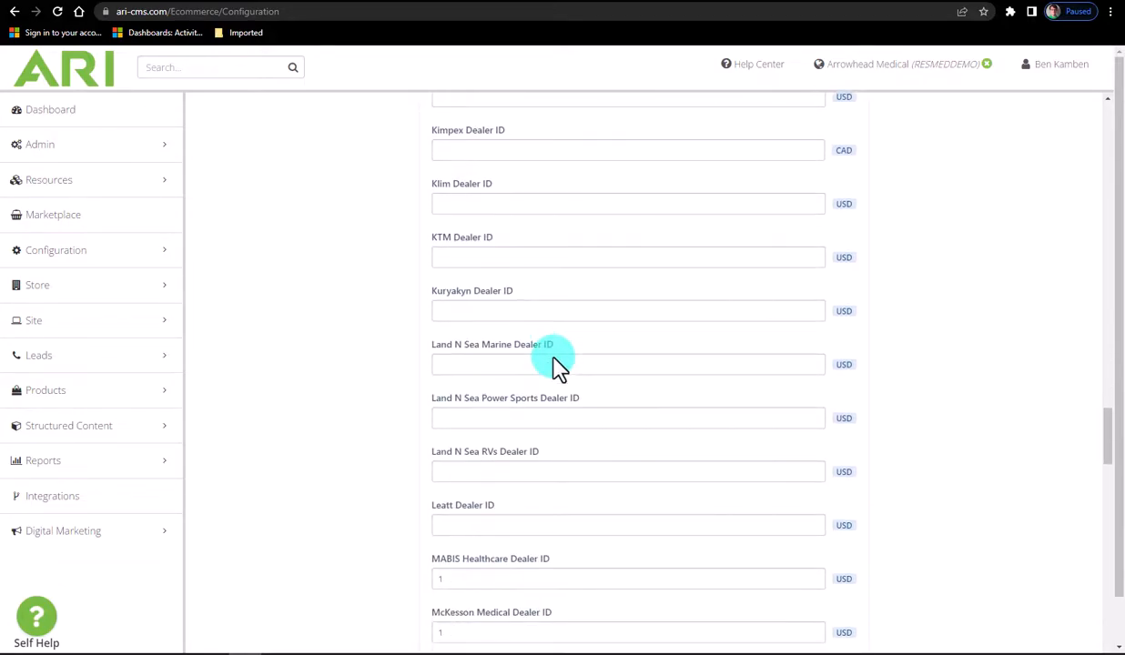
scroll(558, 366, "down", 3)
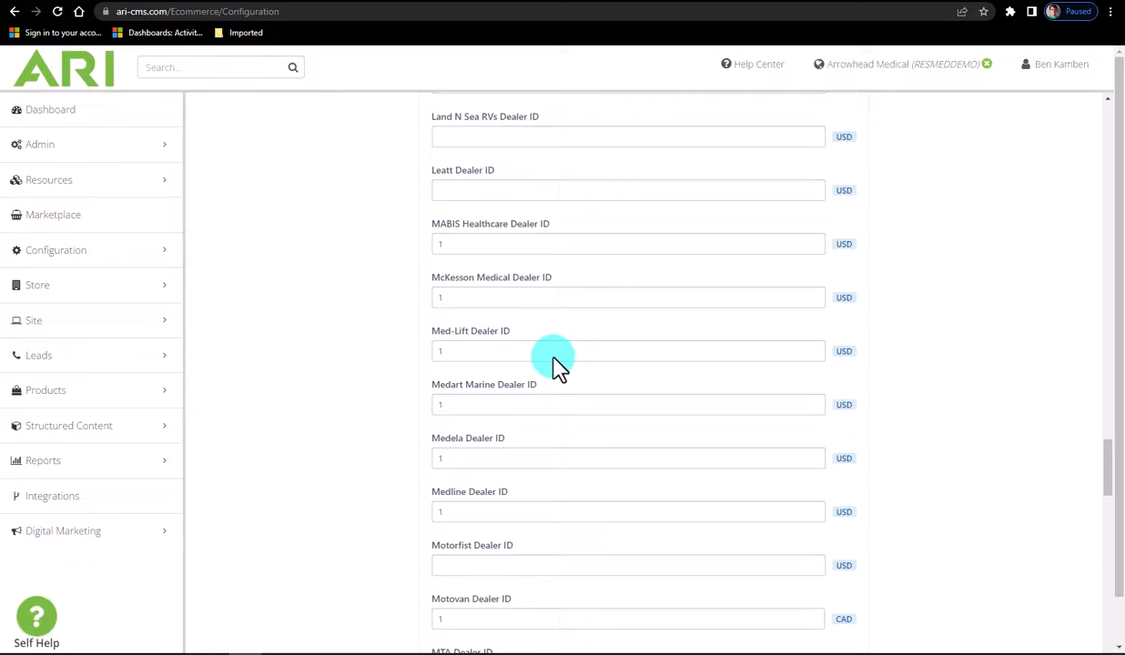
scroll(558, 366, "down", 18)
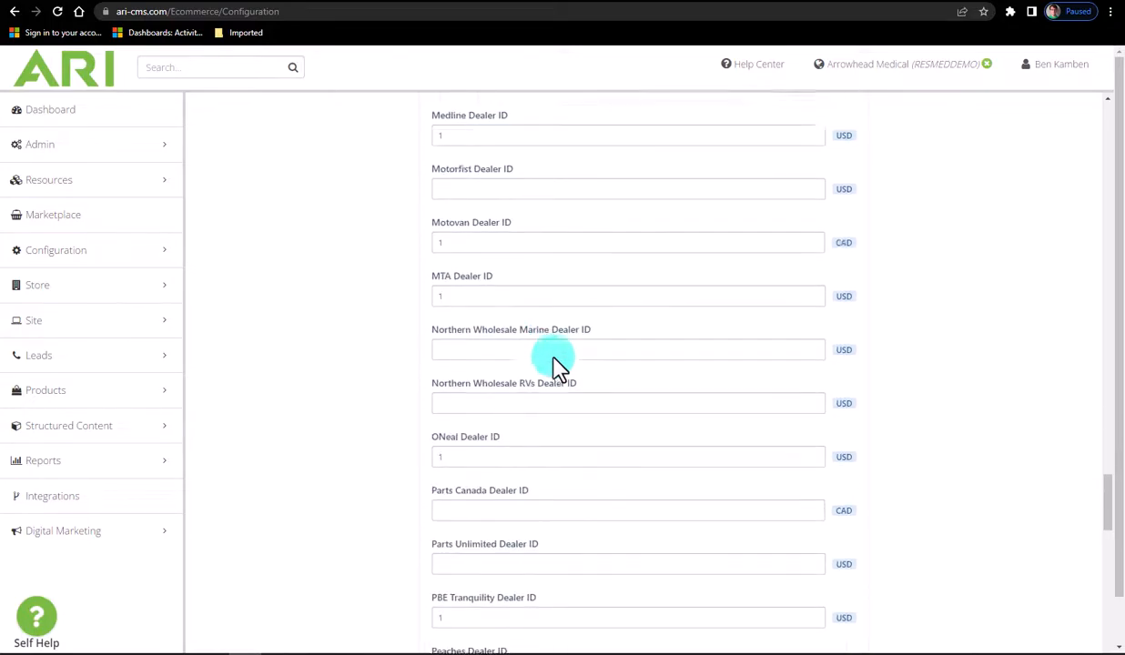
scroll(558, 366, "down", 5)
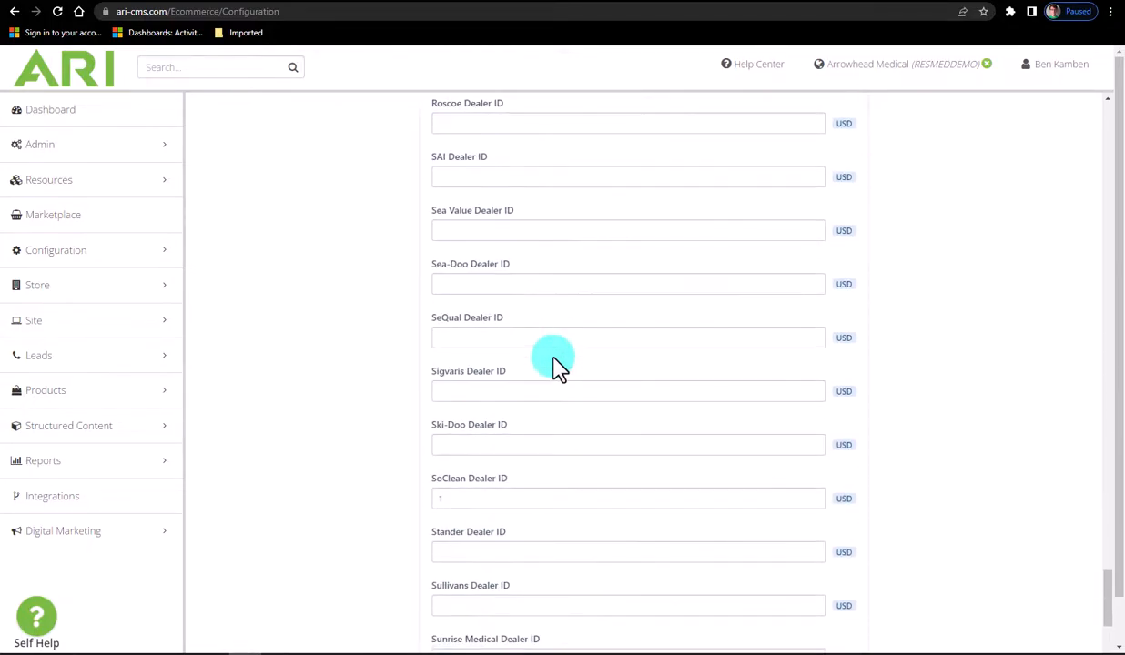
scroll(558, 365, "down", 4)
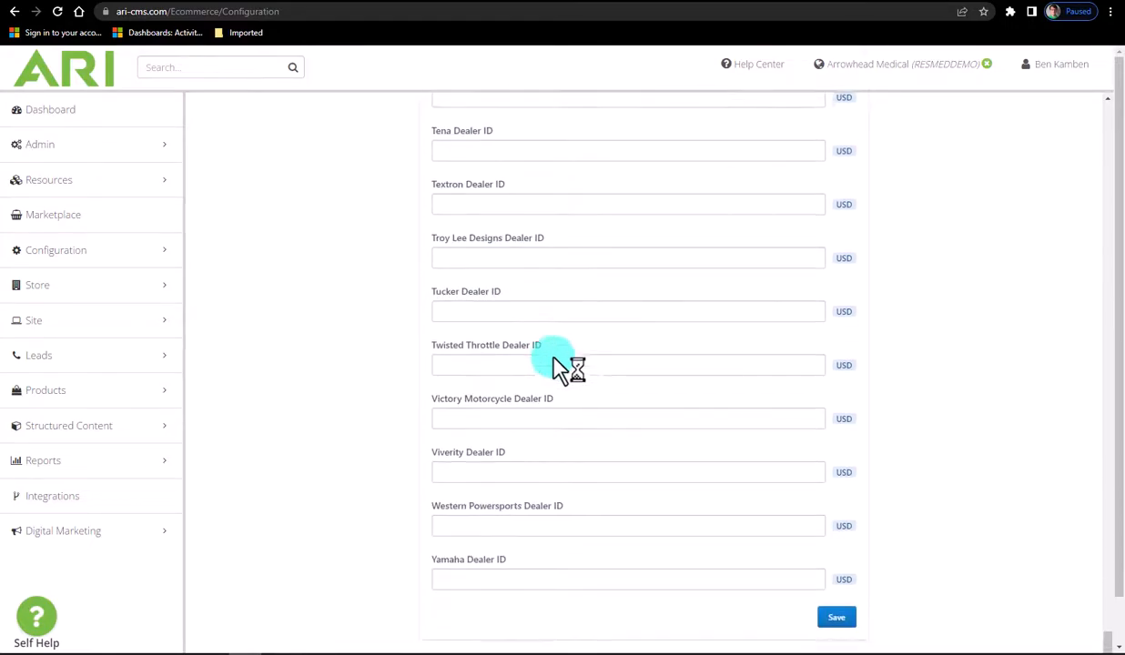
Step: Save the Dealer Identification settings and check the site's publishing options without publishing
left_click(836, 618)
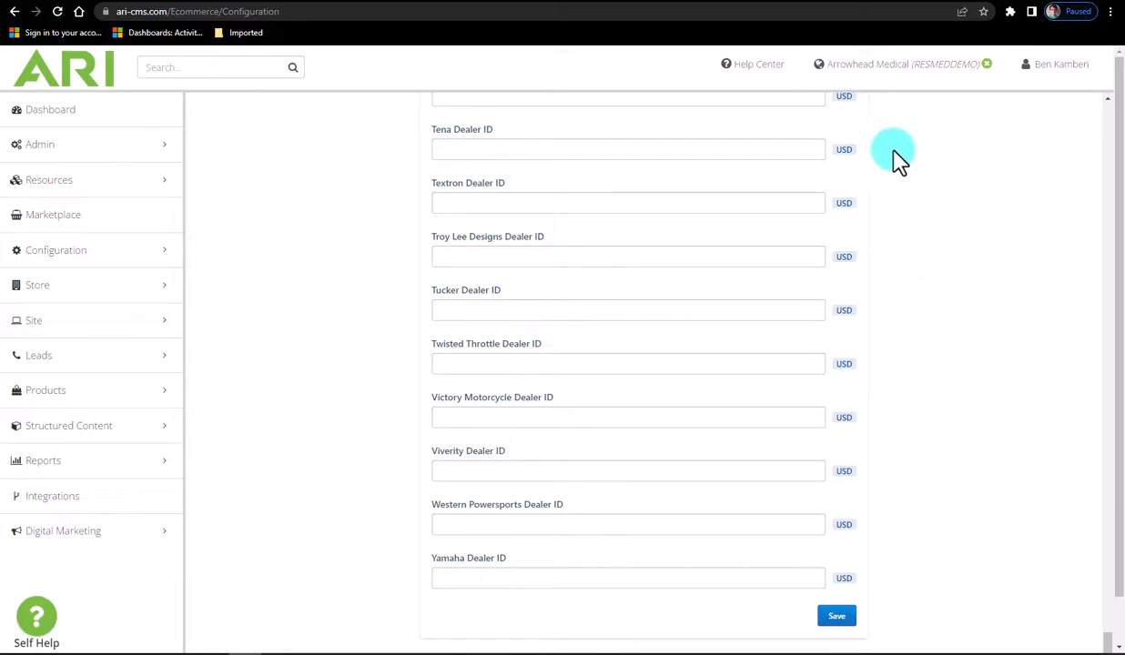
left_click(910, 75)
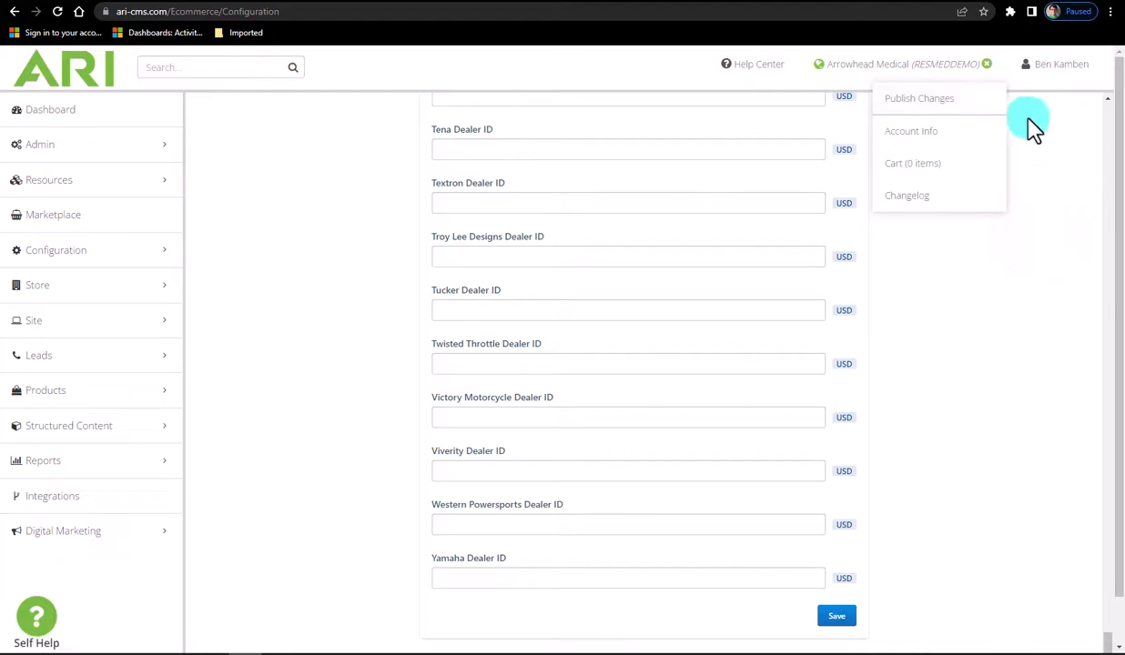
left_click(921, 76)
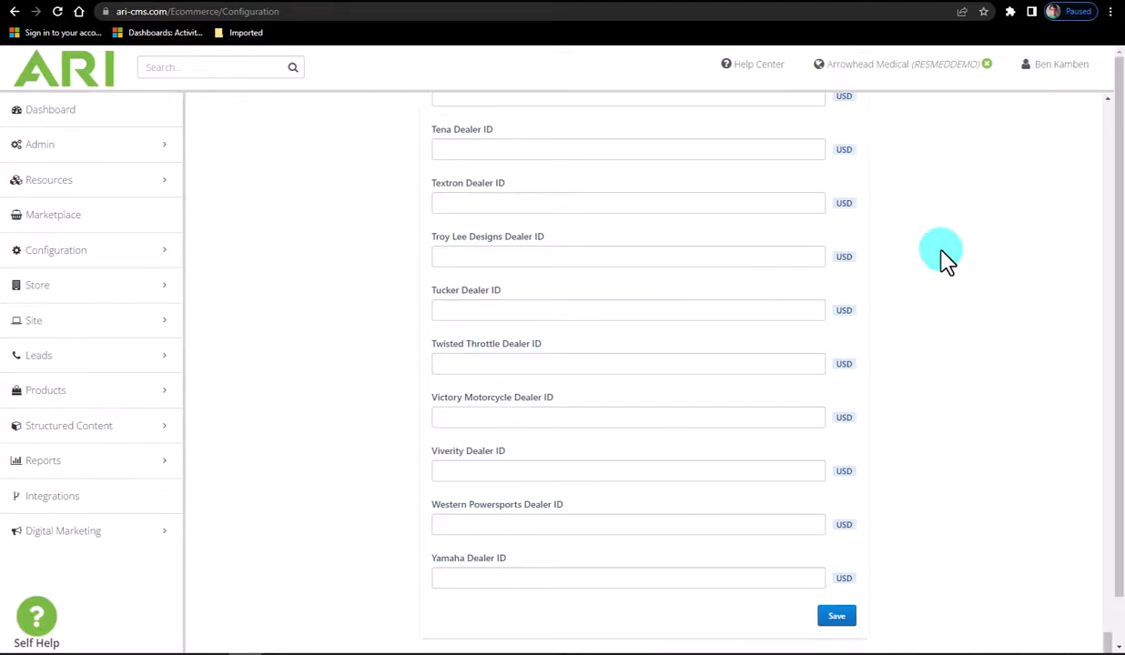
Step: Look back through the Dealer Identification list to examine which suppliers have a dealer ID filled in
scroll(896, 396, "up", 5)
scroll(901, 409, "up", 20)
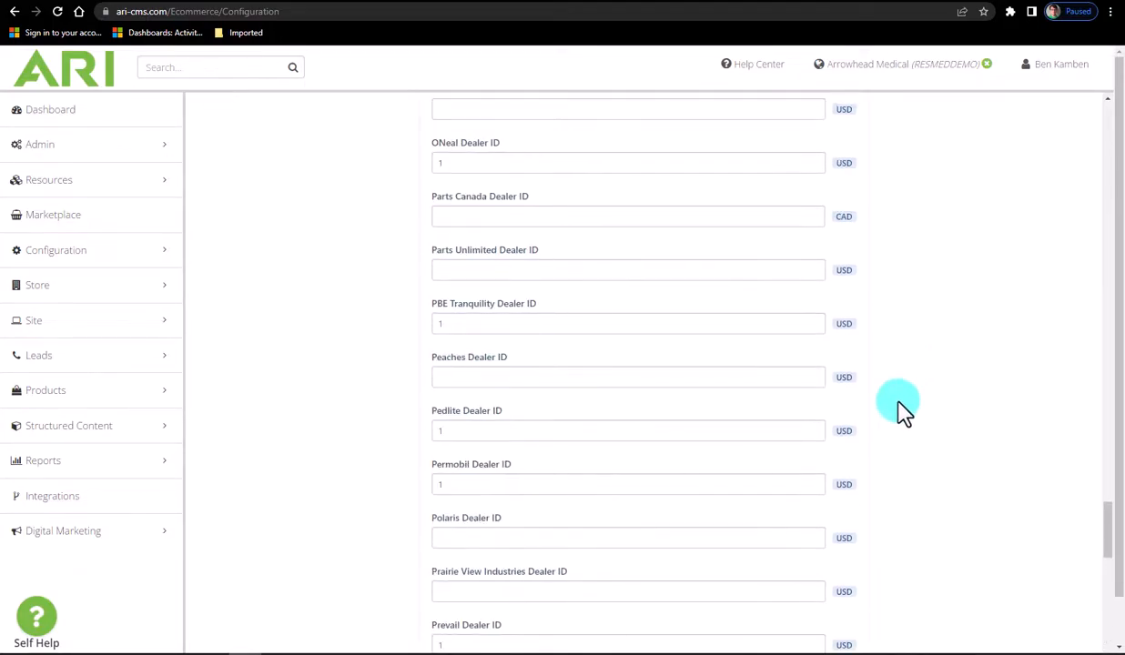
scroll(900, 410, "up", 20)
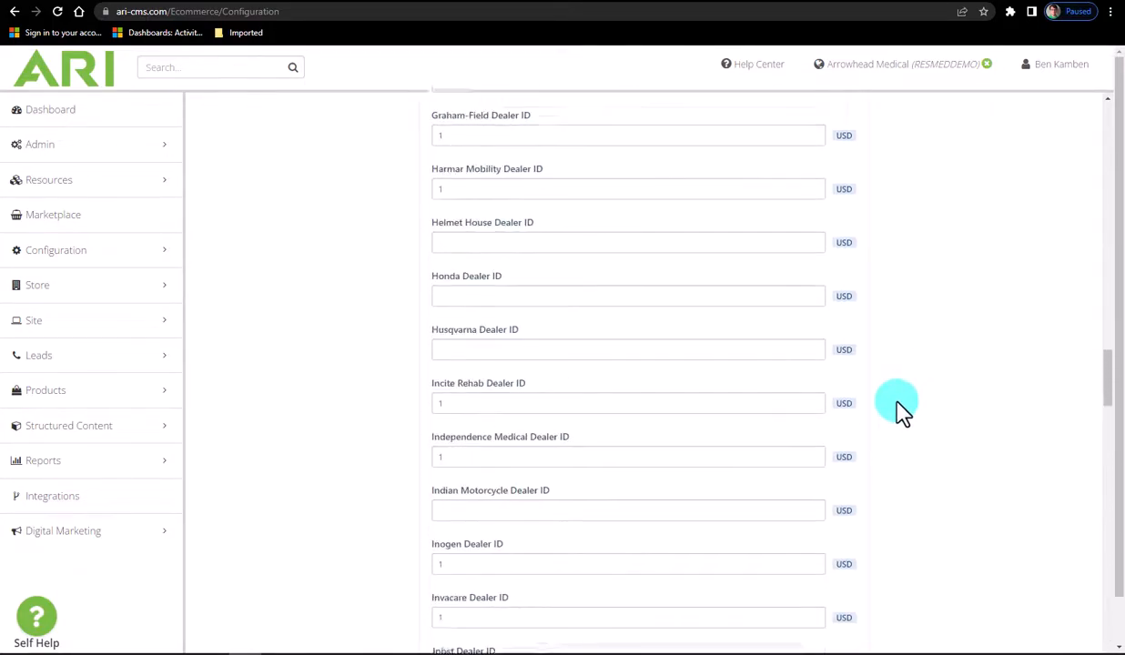
scroll(900, 410, "up", 15)
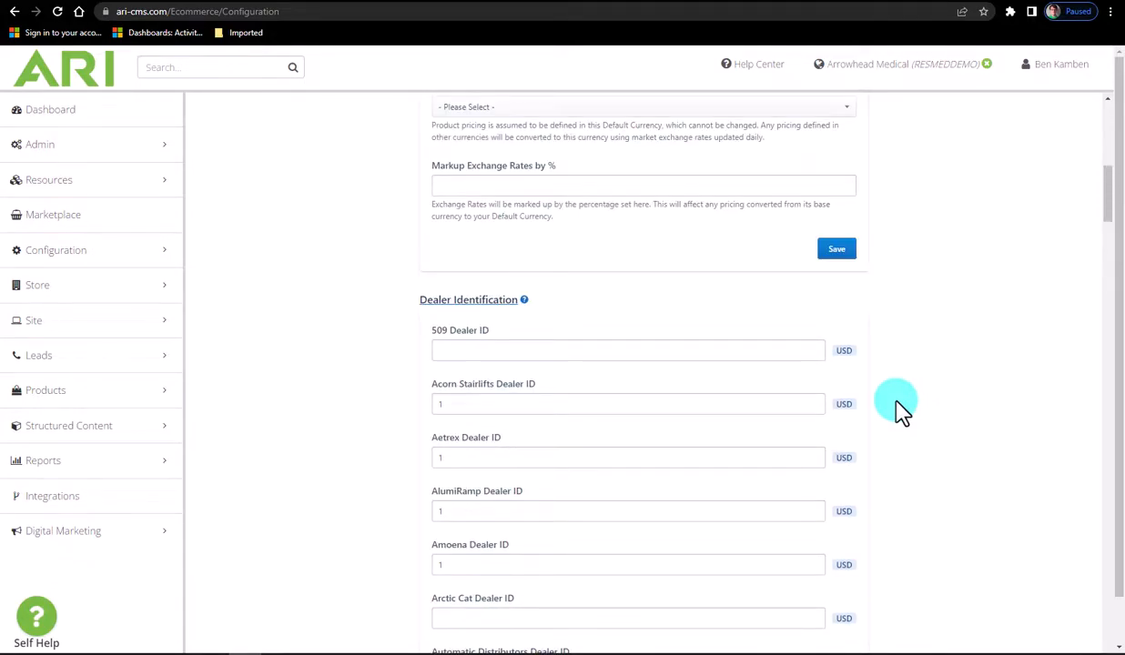
scroll(901, 410, "down", 4)
scroll(901, 409, "down", 2)
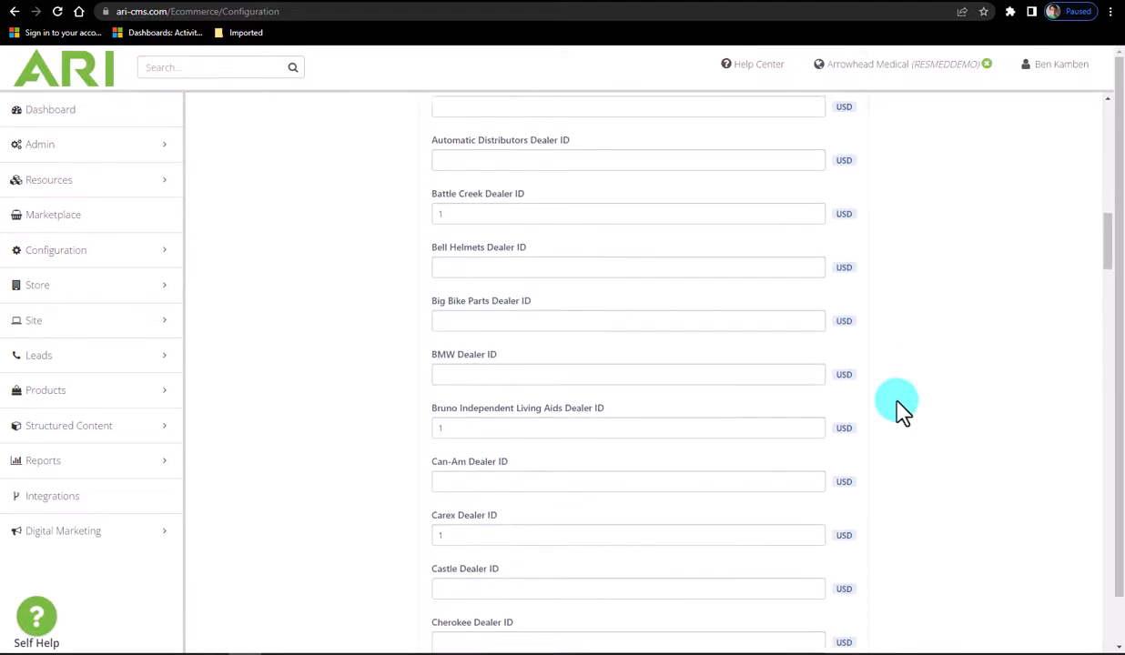
scroll(901, 410, "down", 4)
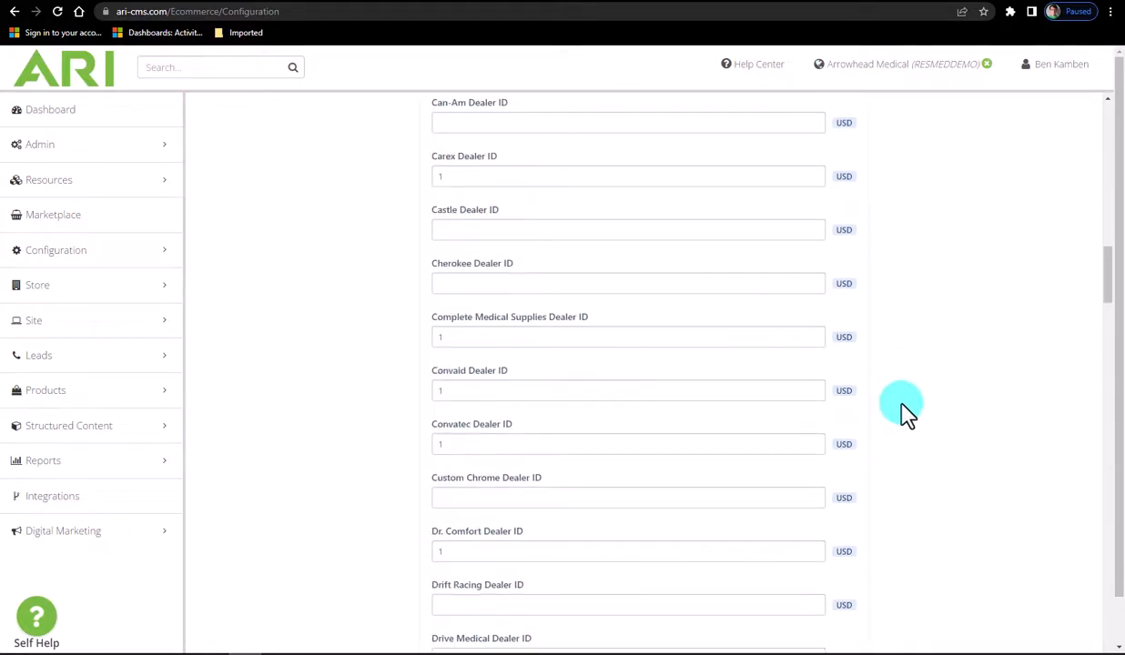
scroll(947, 391, "up", 9)
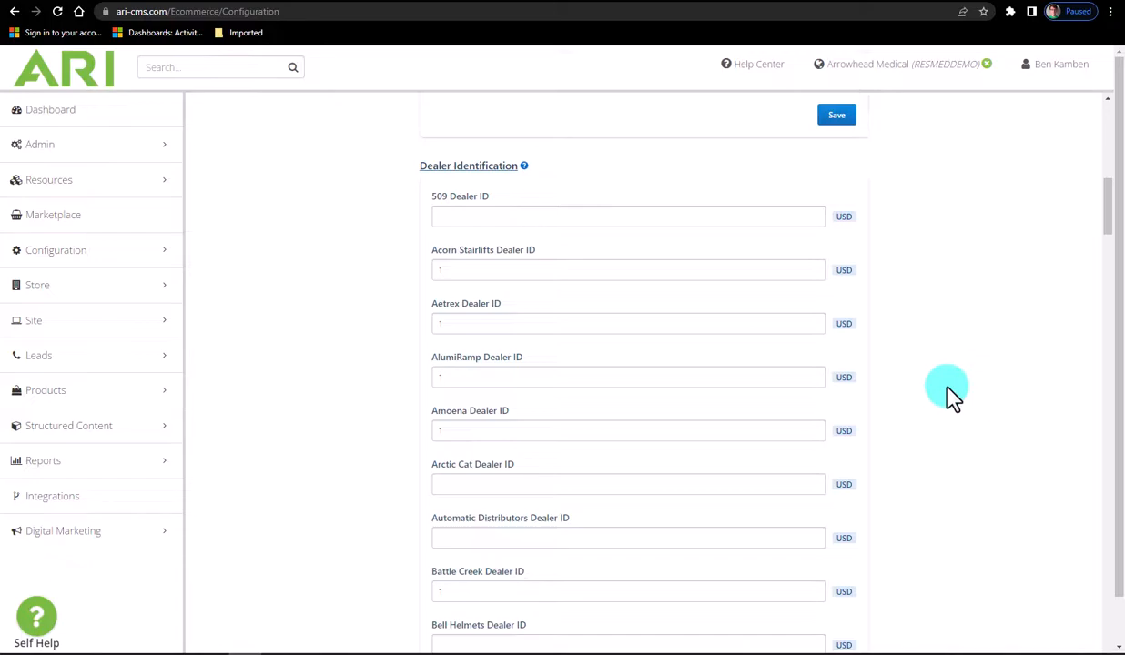
Step: Open the Webstore integration settings and dismiss the notice about invalid module settings
scroll(951, 393, "up", 10)
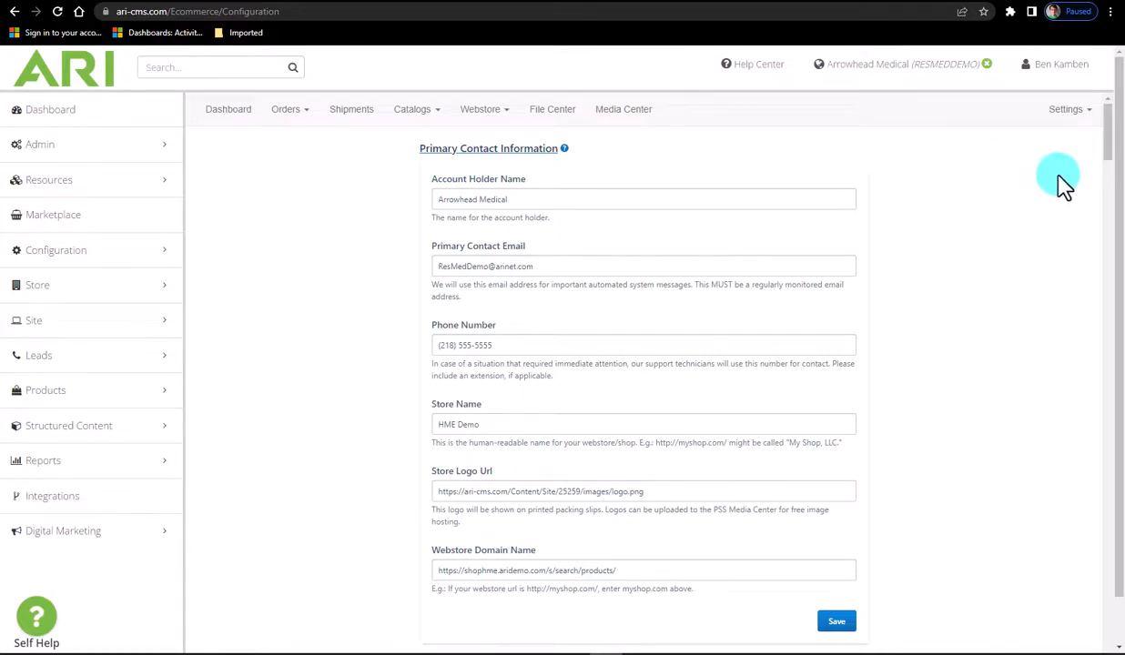
left_click(1083, 116)
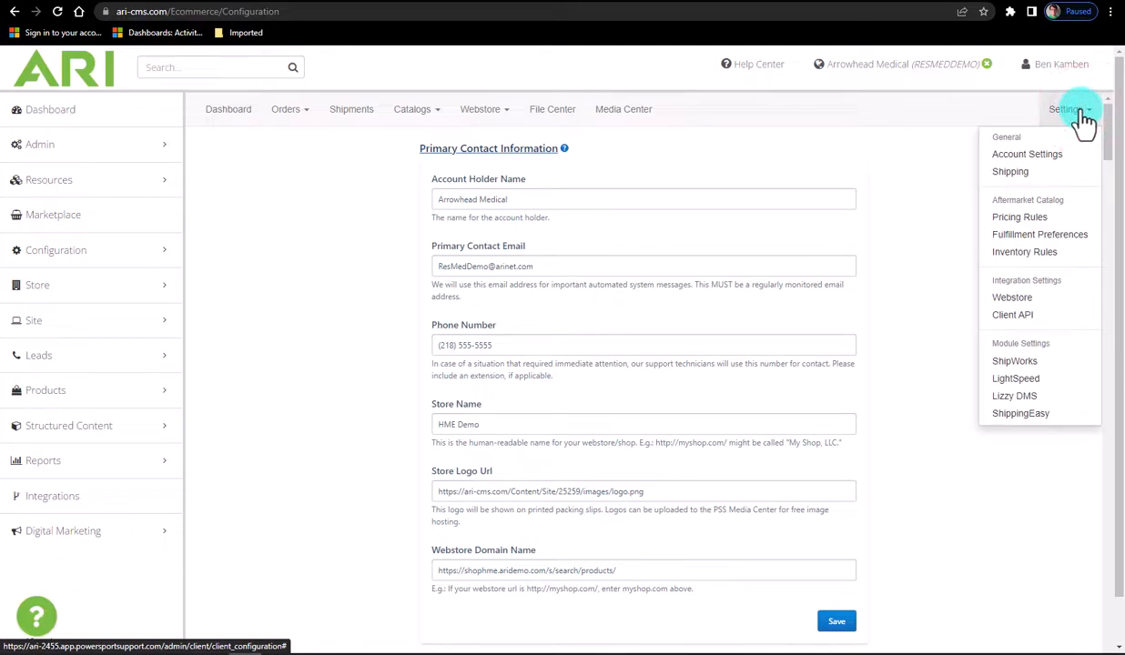
left_click(1017, 299)
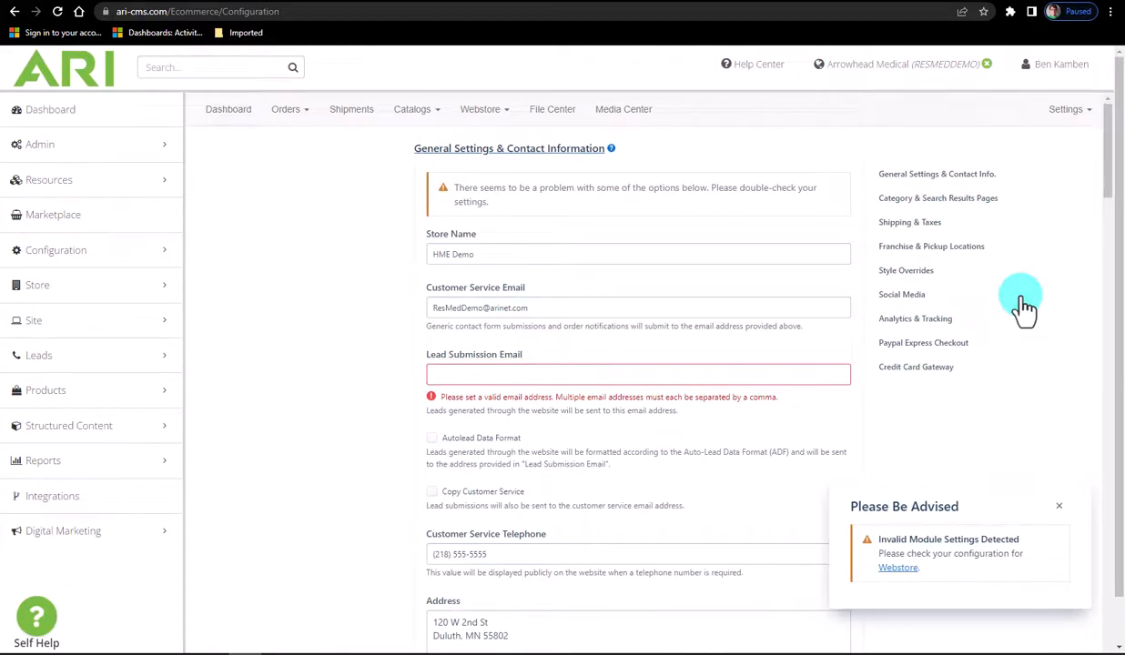
left_click(1060, 510)
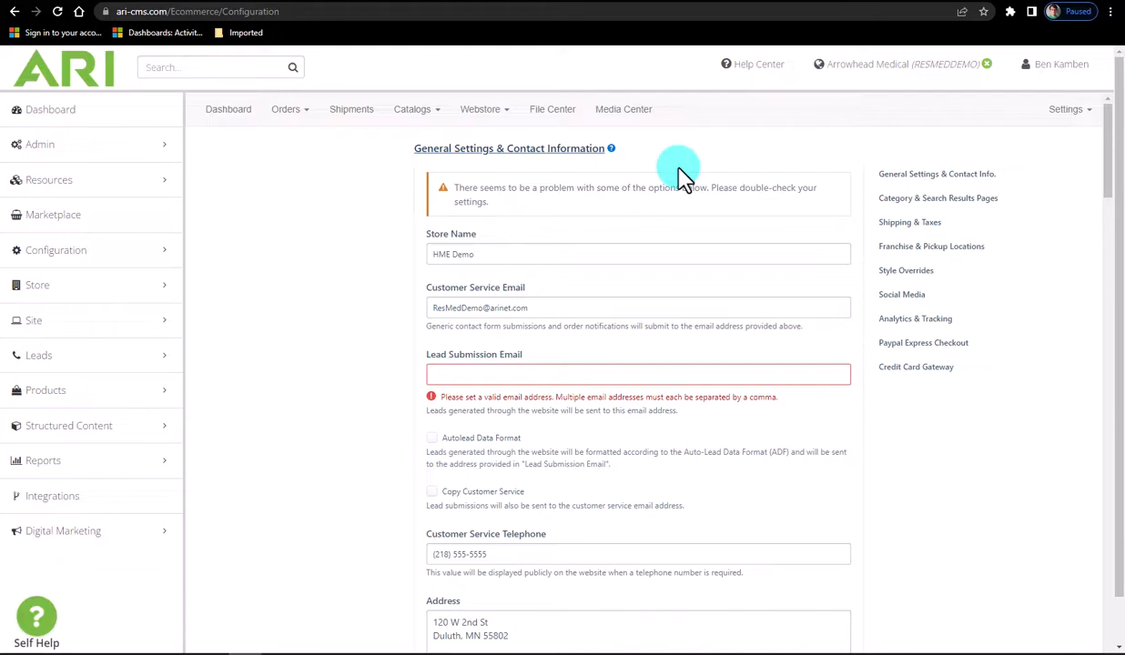
Step: Examine the webstore's General Settings & Contact Information, including store name, contact and lead emails, telephone, address, store display options and policies
scroll(682, 175, "down", 1)
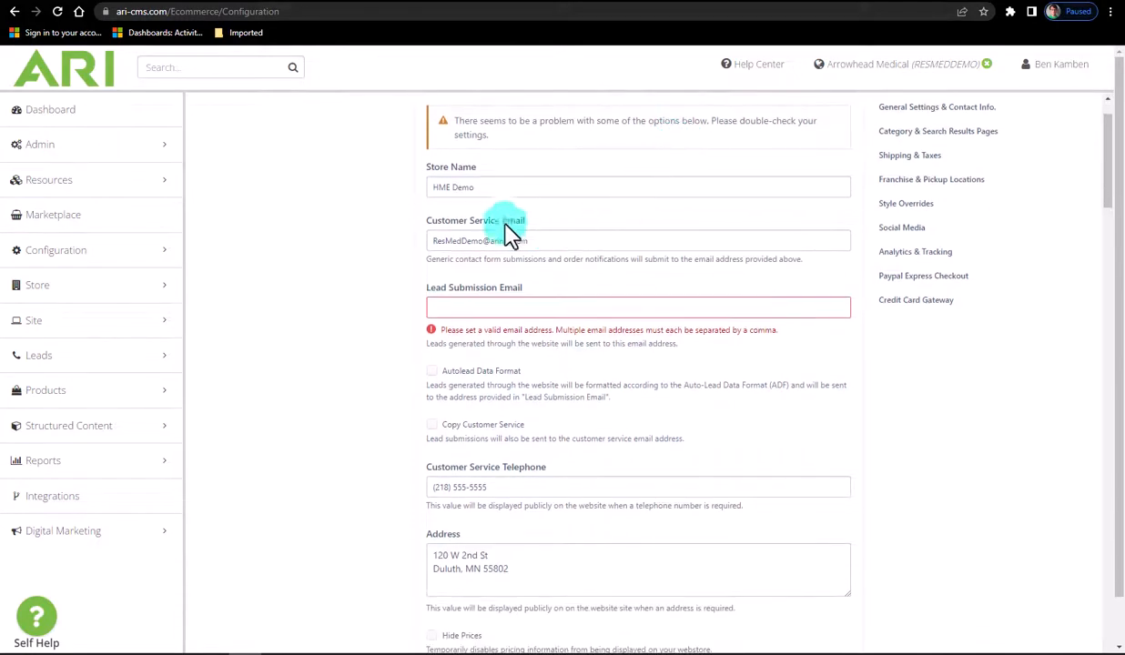
scroll(515, 341, "down", 3)
scroll(543, 331, "down", 6)
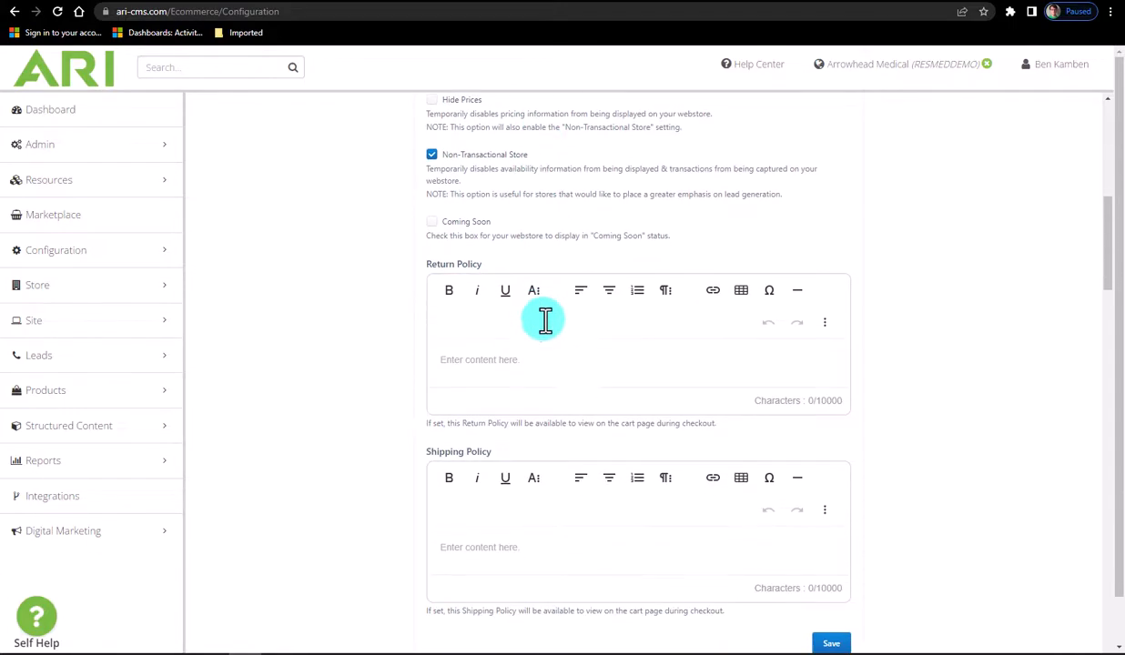
scroll(550, 394, "up", 10)
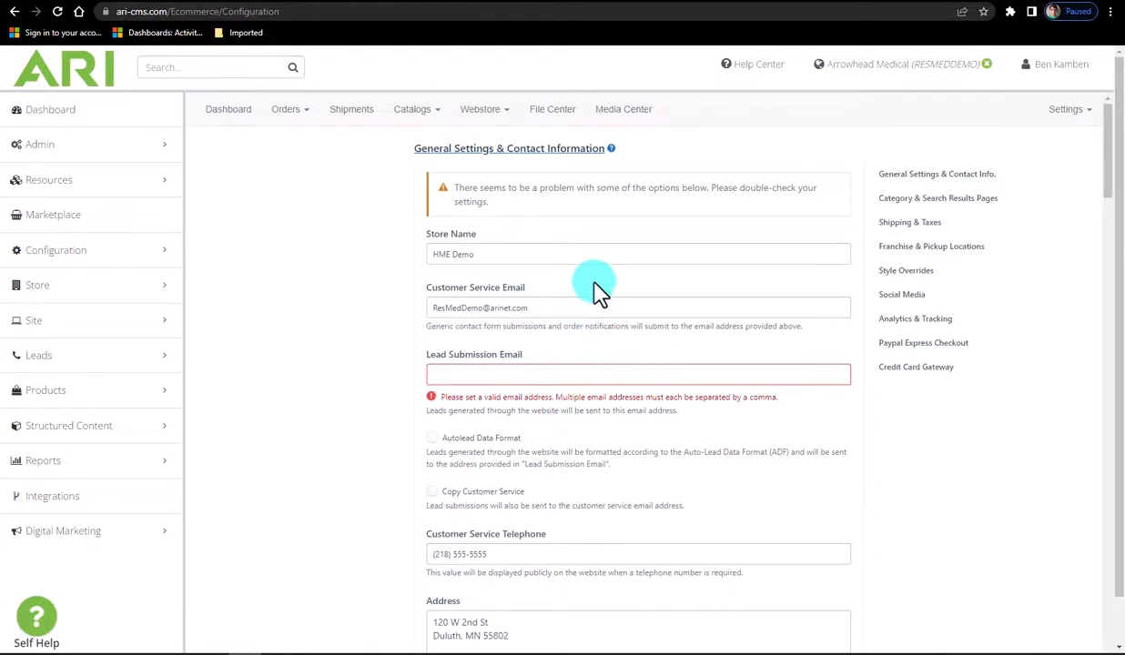
left_click_drag(473, 239, 414, 246)
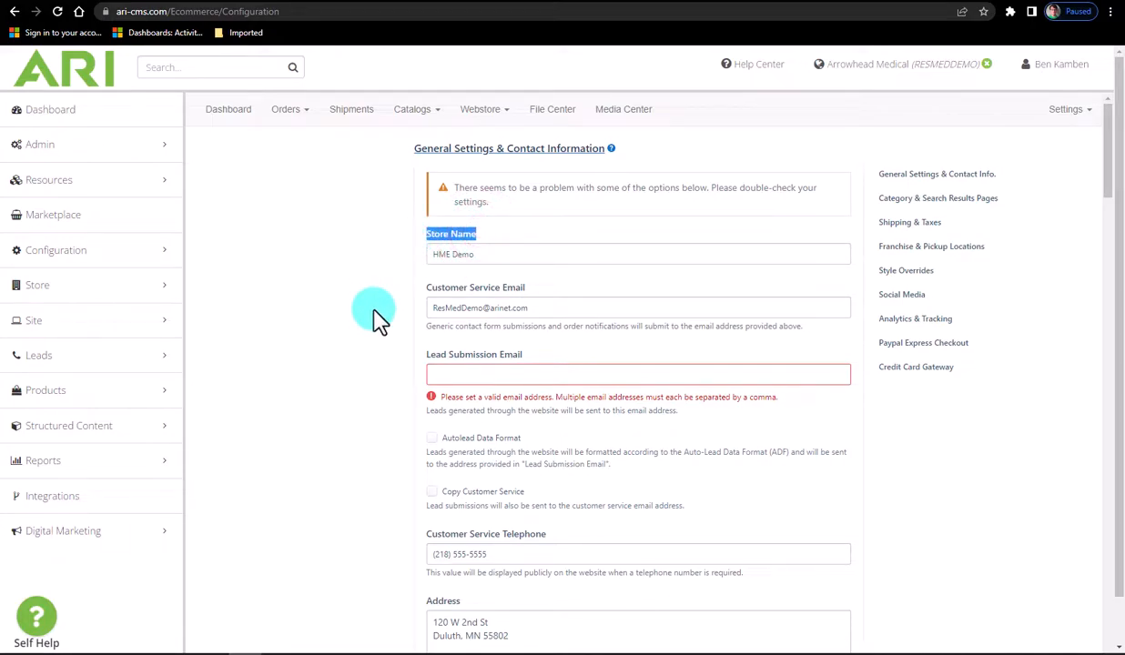
scroll(374, 311, "down", 1)
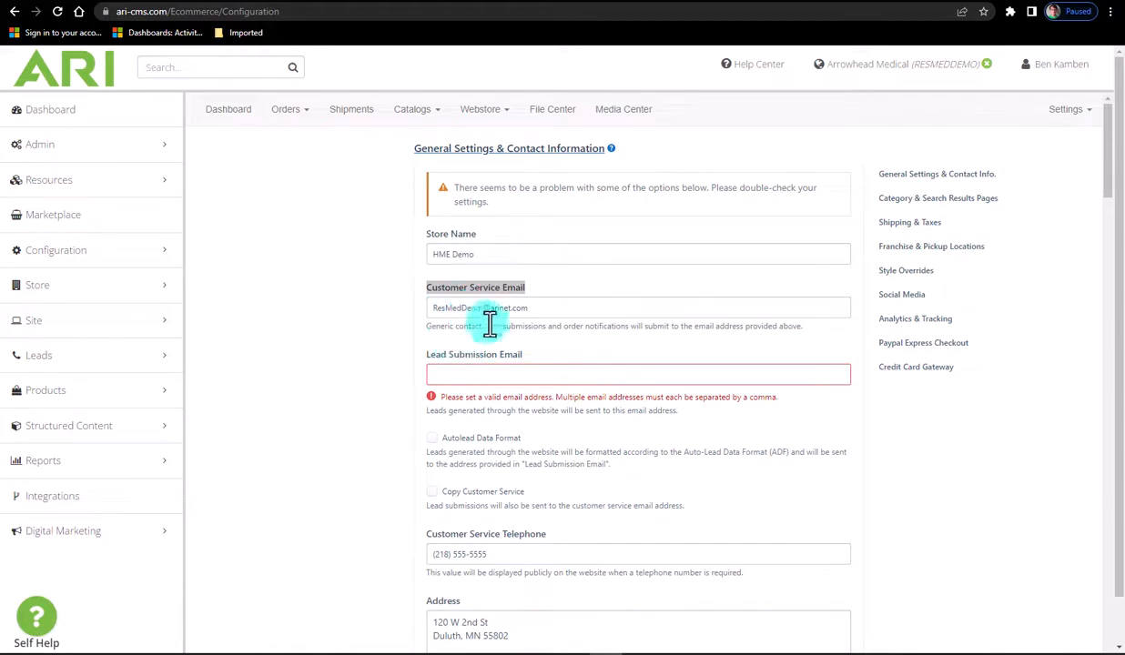
left_click(478, 376)
scroll(505, 346, "down", 2)
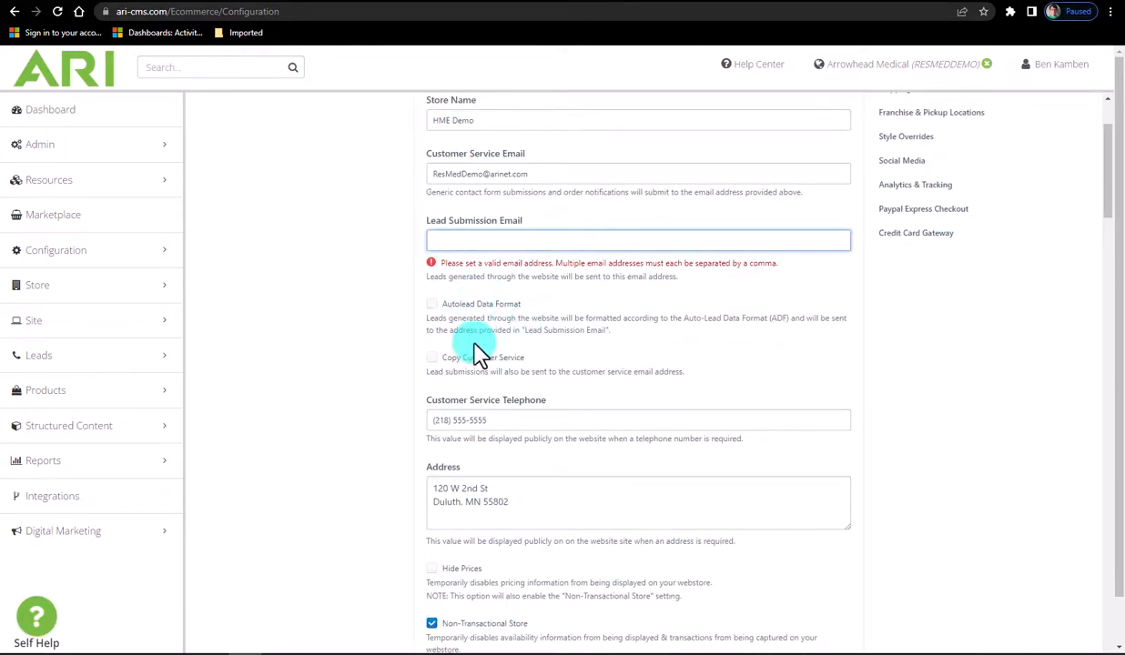
scroll(639, 371, "down", 1)
scroll(638, 371, "down", 1)
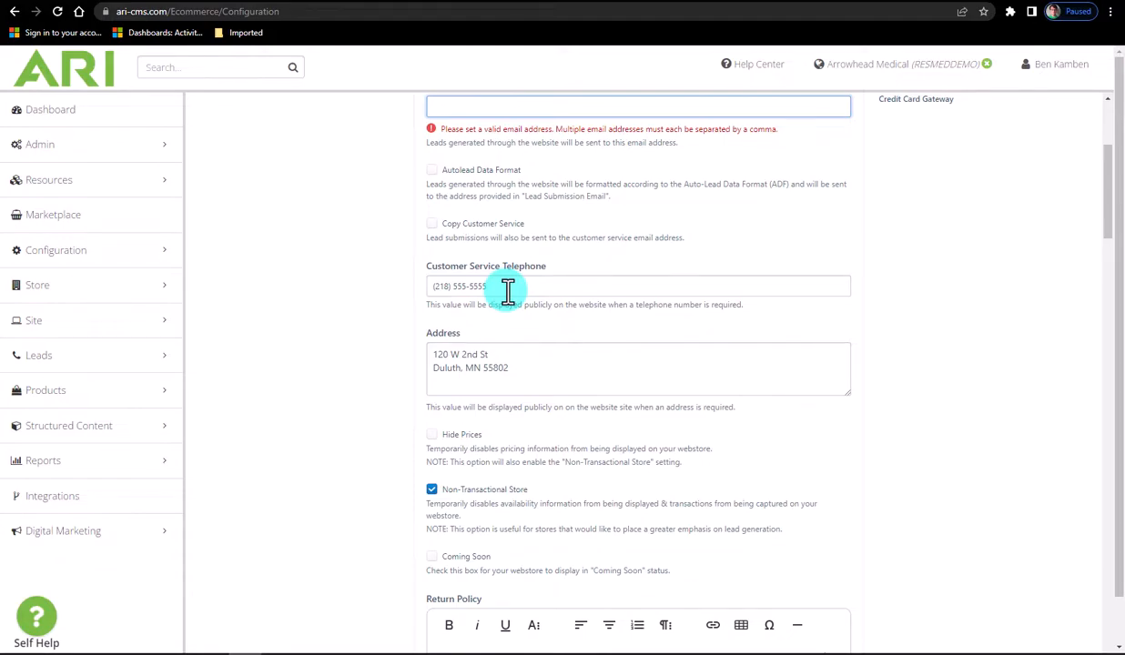
scroll(508, 289, "down", 1)
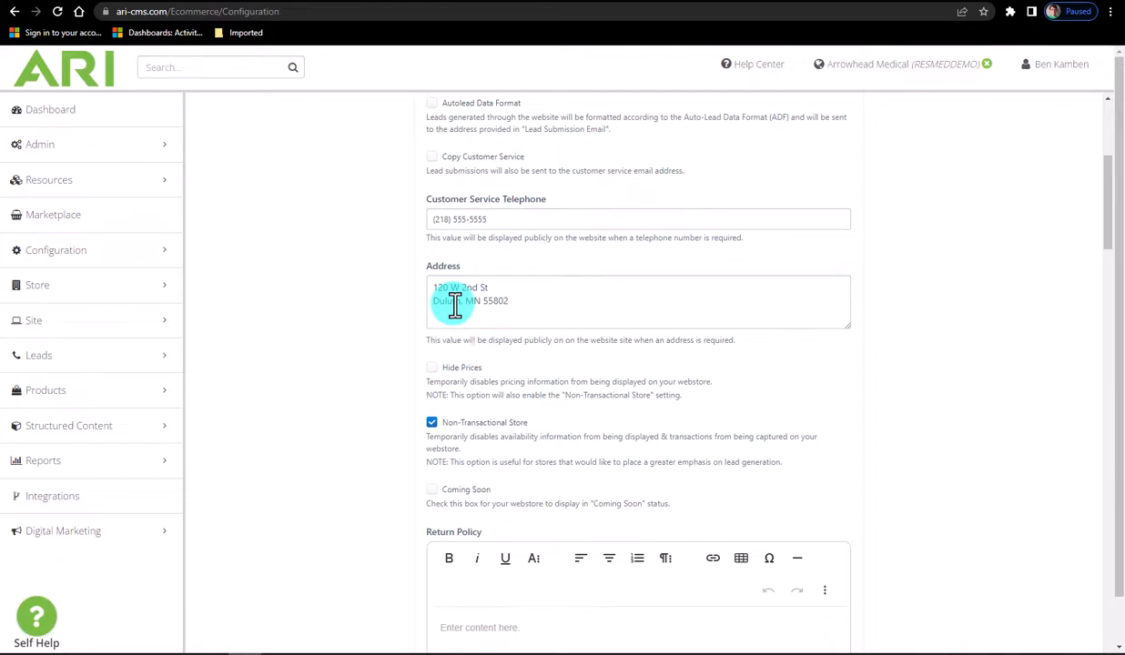
Step: Examine the Hide Prices, Non-Transactional Store and Coming Soon options, the return and shipping policies, and the Category & Search Results Pages settings
scroll(451, 309, "down", 1)
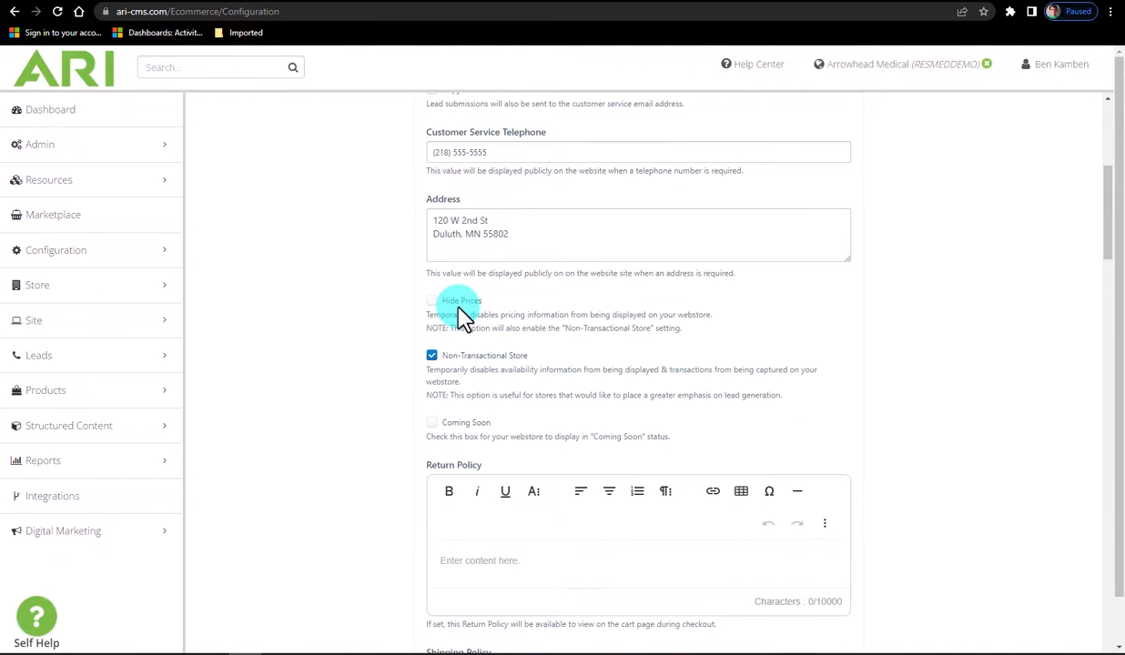
scroll(460, 316, "down", 2)
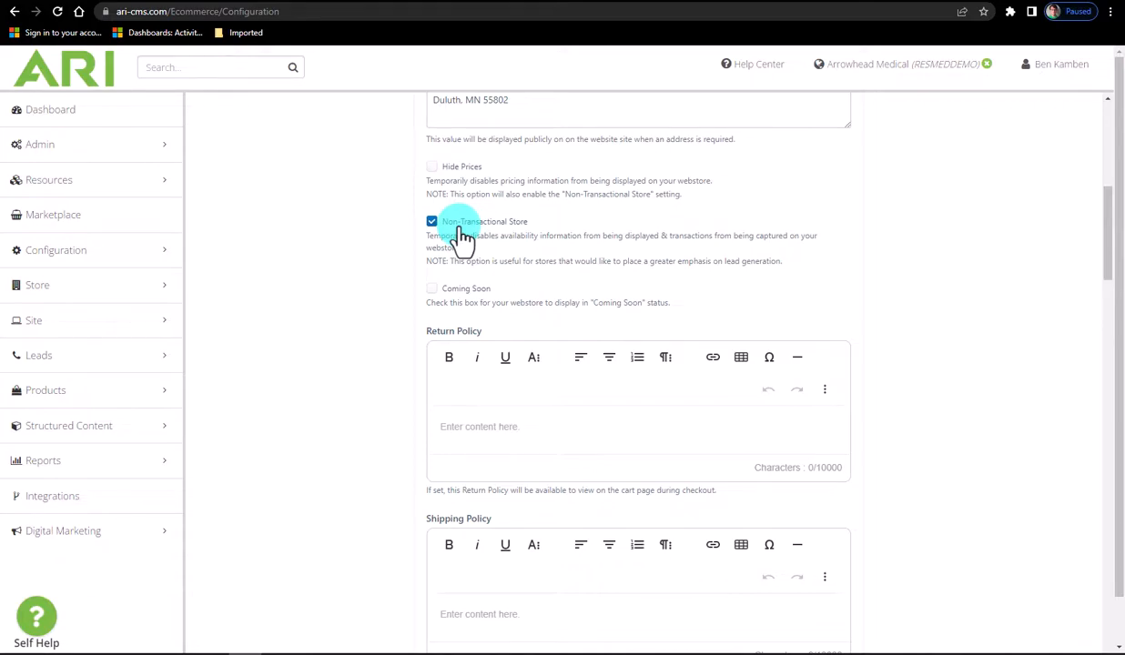
scroll(462, 235, "down", 1)
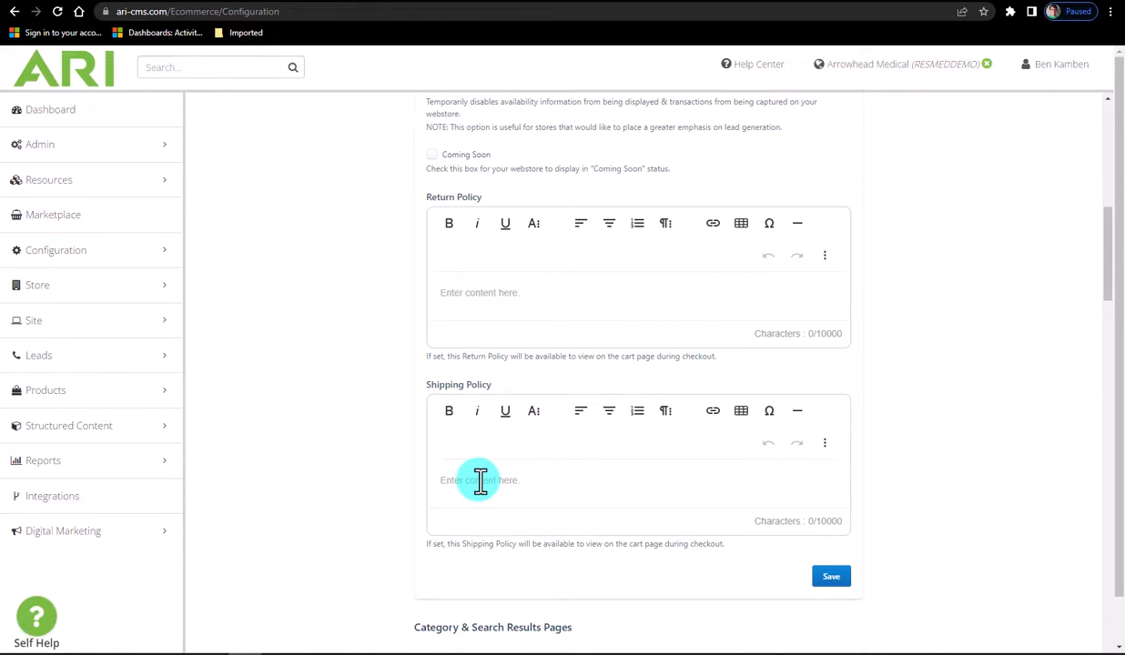
scroll(479, 481, "down", 2)
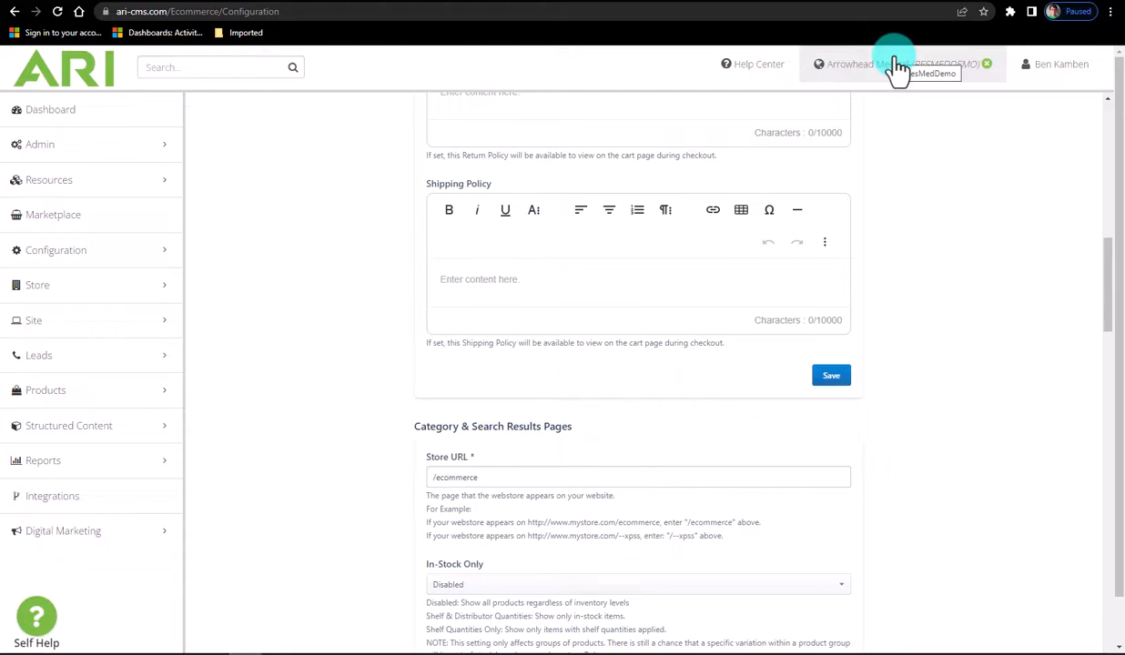
scroll(653, 251, "up", 10)
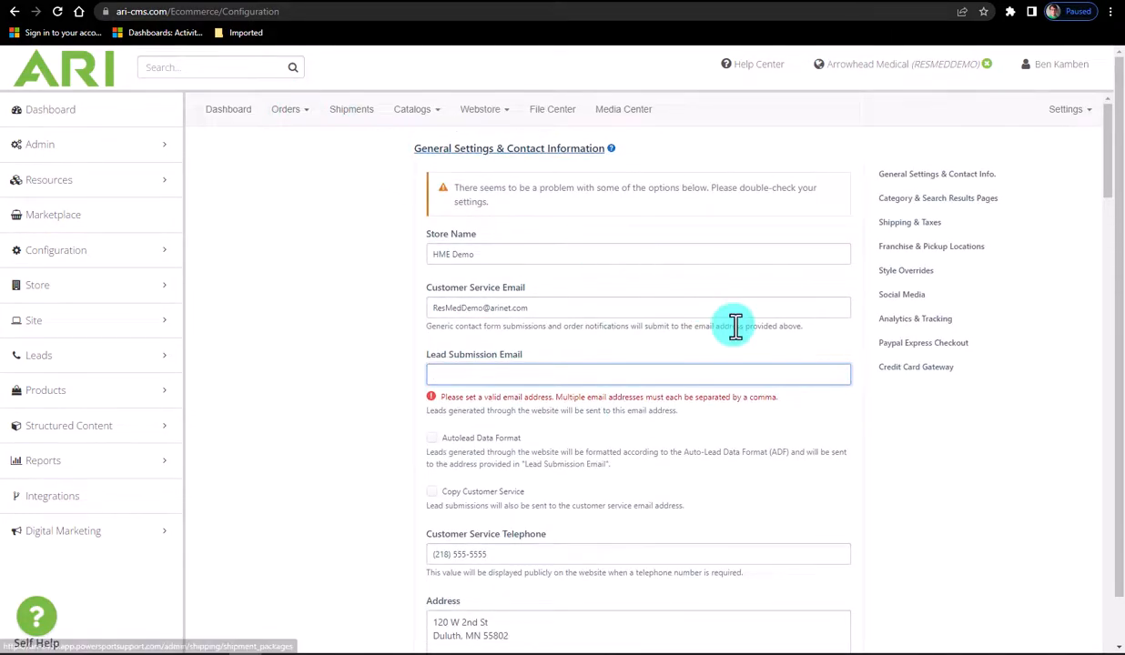
scroll(734, 326, "down", 4)
scroll(735, 325, "down", 10)
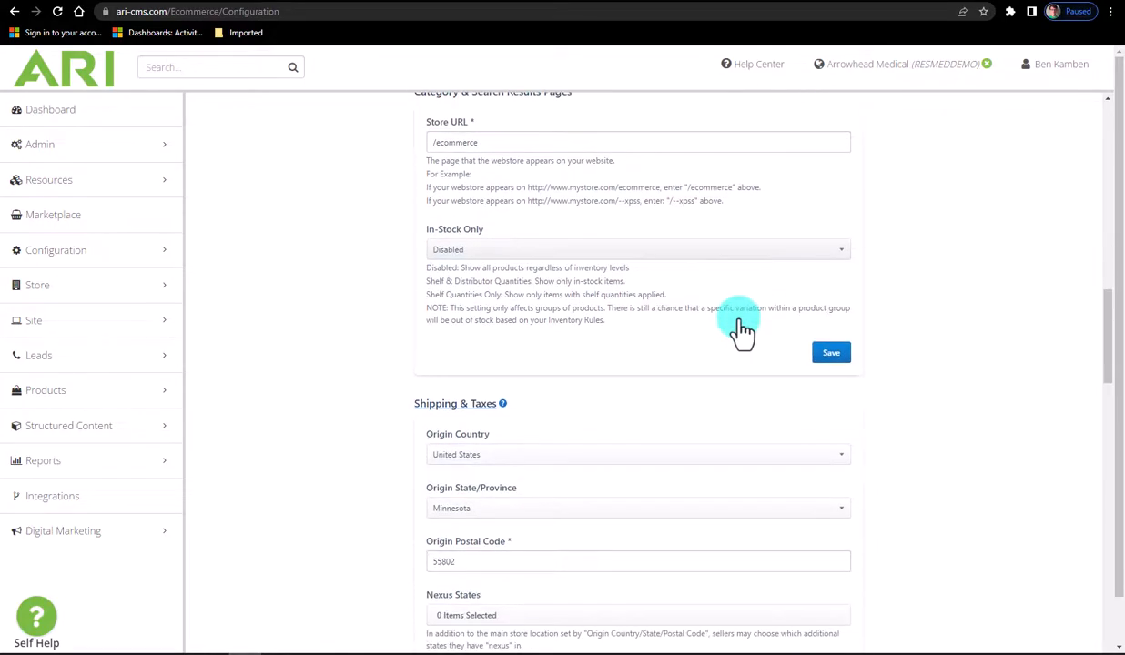
Step: Examine the Shipping & Taxes settings, including origin, nexus states, the In-Store Pickup choices, backorders and out-of-state orders
scroll(741, 330, "down", 3)
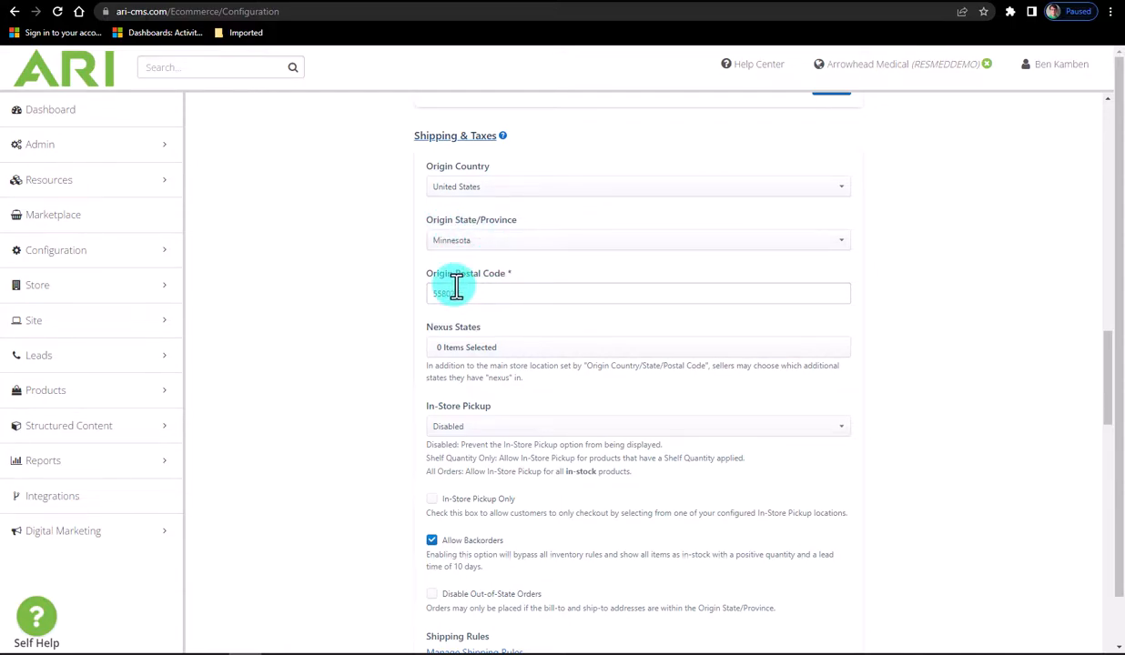
scroll(465, 287, "down", 1)
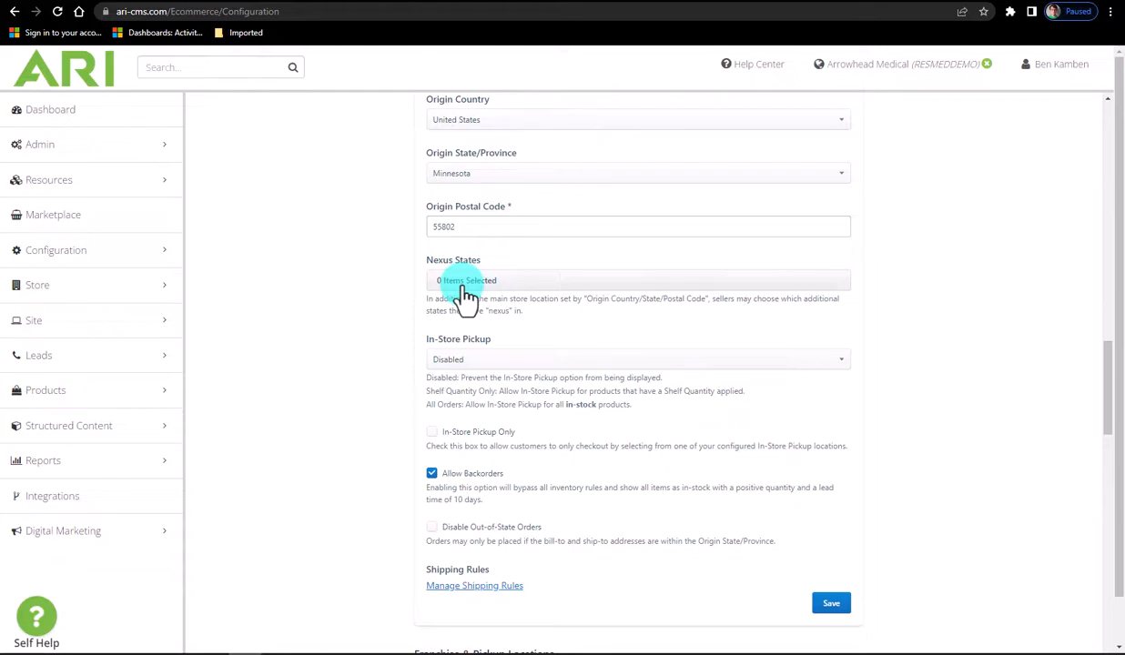
scroll(464, 296, "down", 1)
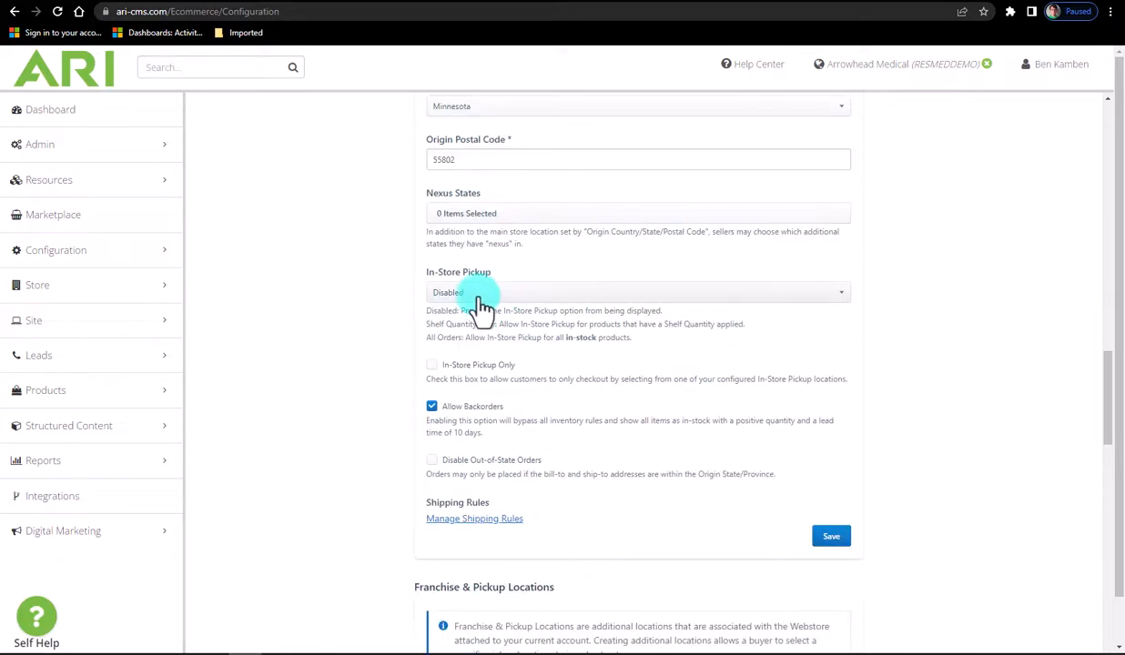
left_click(503, 298)
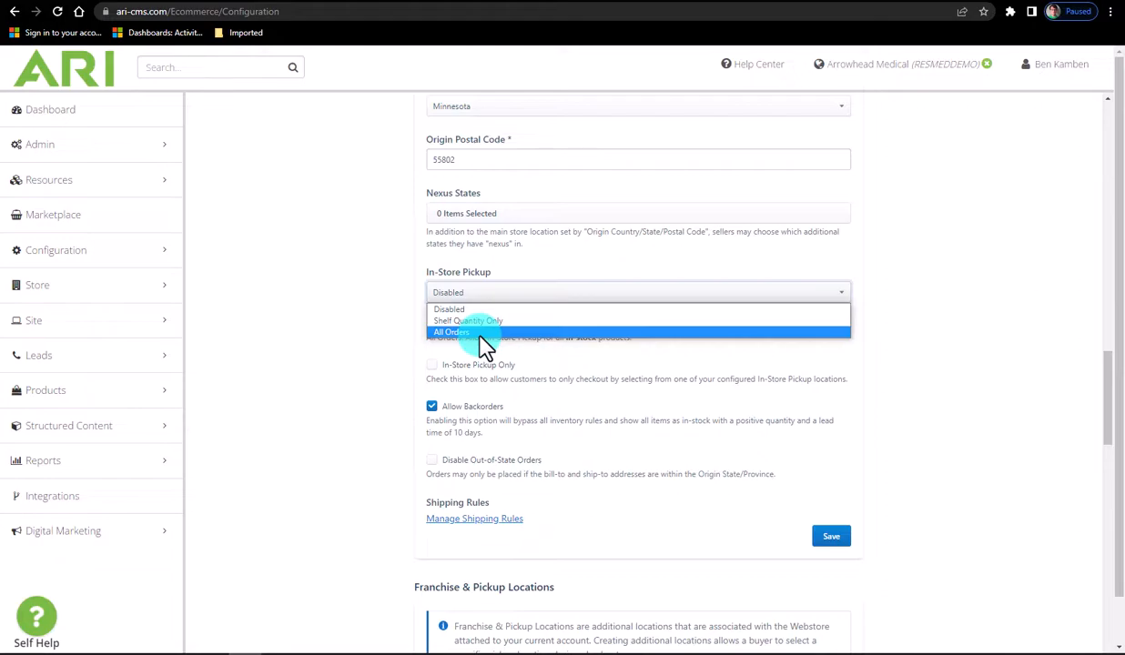
left_click(562, 349)
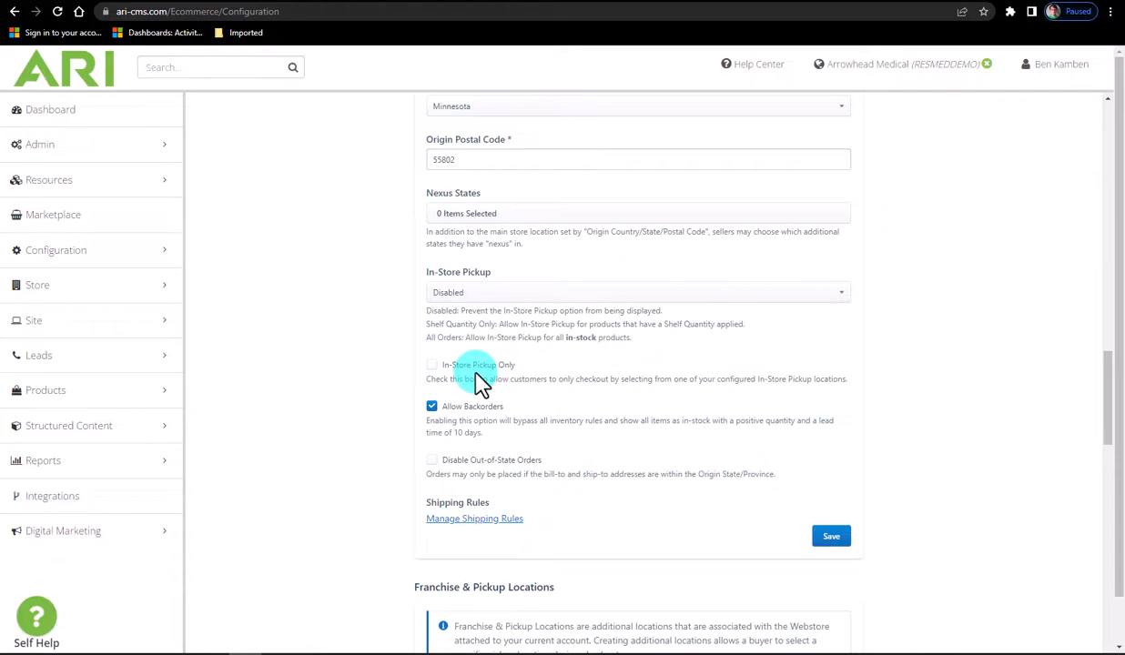
scroll(481, 383, "down", 1)
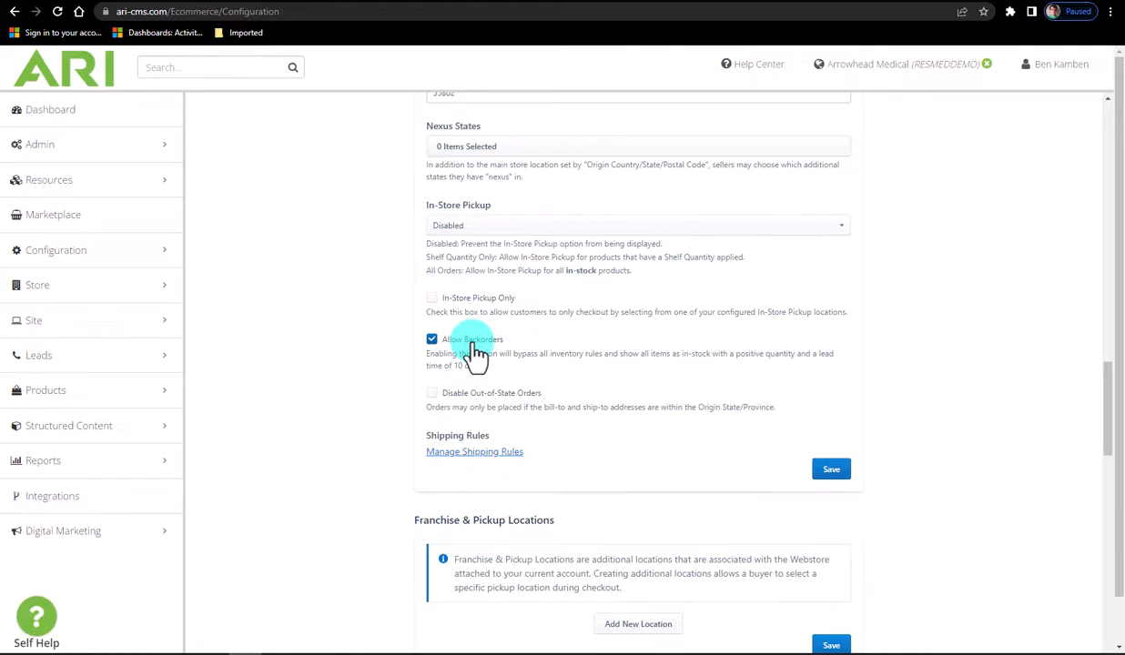
scroll(475, 355, "down", 1)
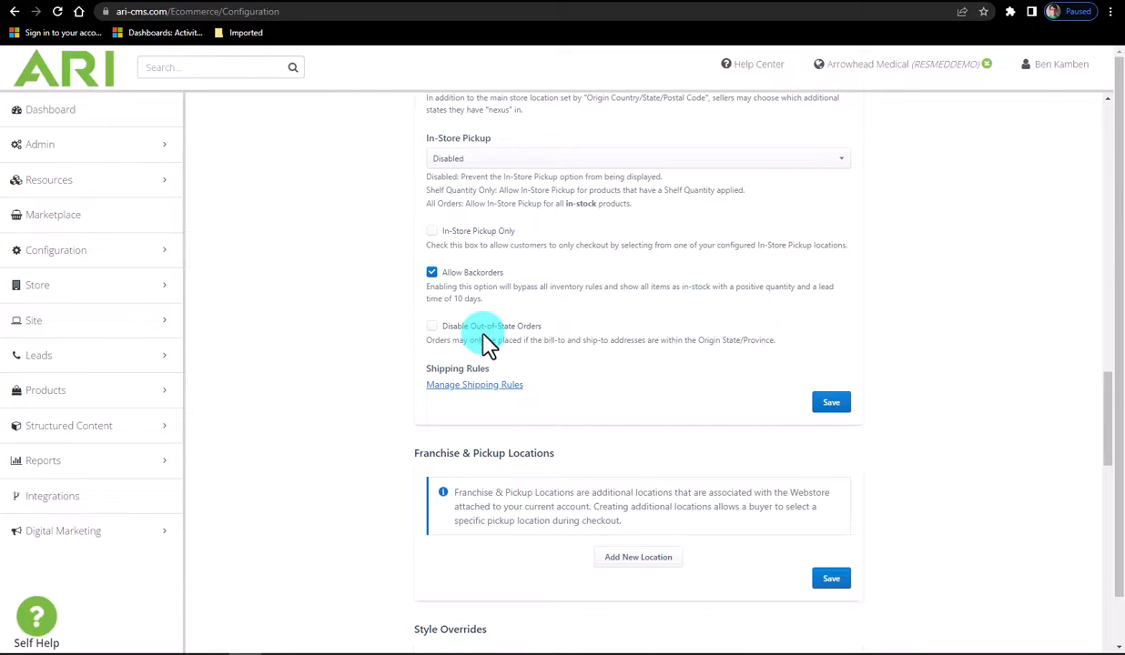
scroll(470, 336, "down", 1)
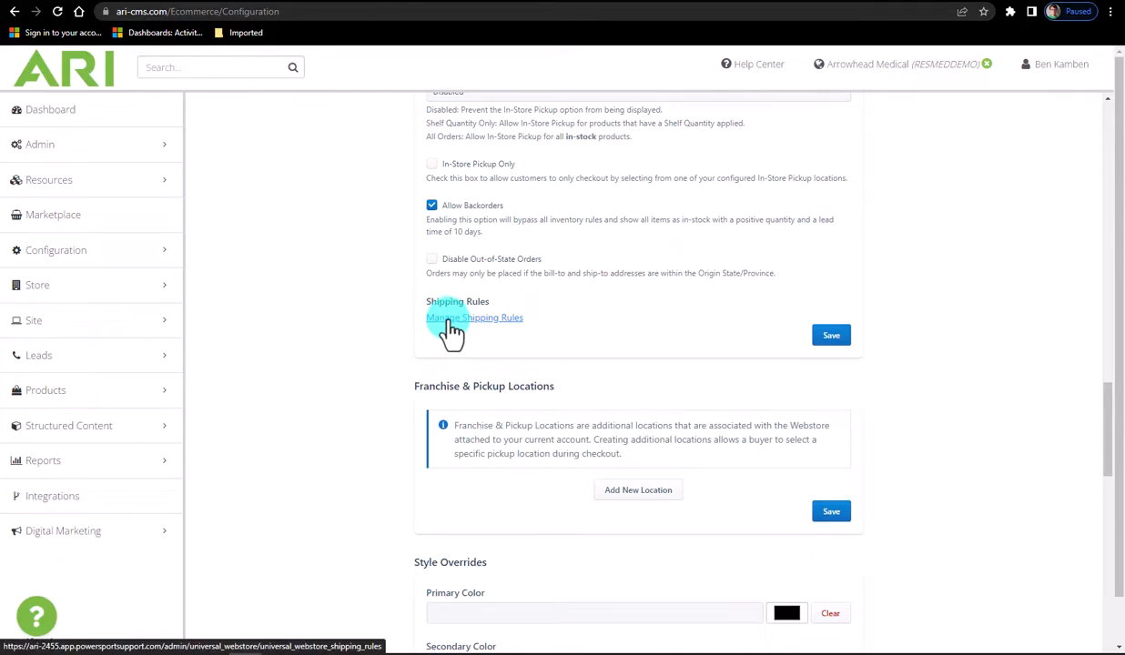
Step: Open the management page for shipping rules and examine the Webstore Shipping Settings and Webstore Shipping Rules sections
left_click(451, 319)
left_click_drag(576, 151, 414, 151)
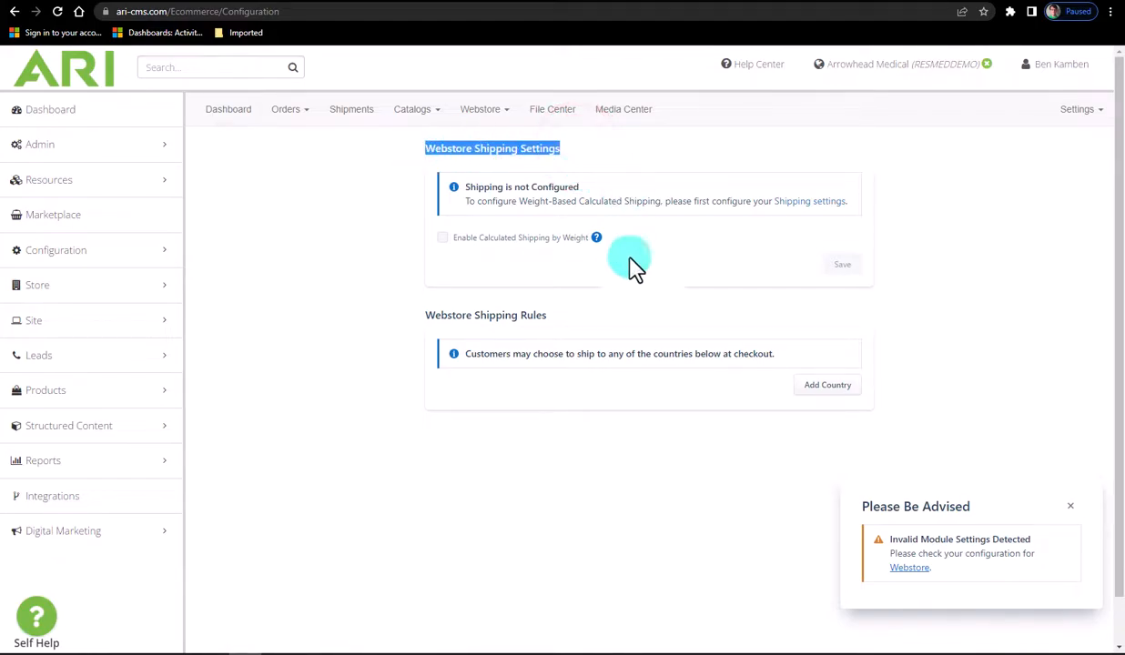
left_click_drag(557, 318, 428, 326)
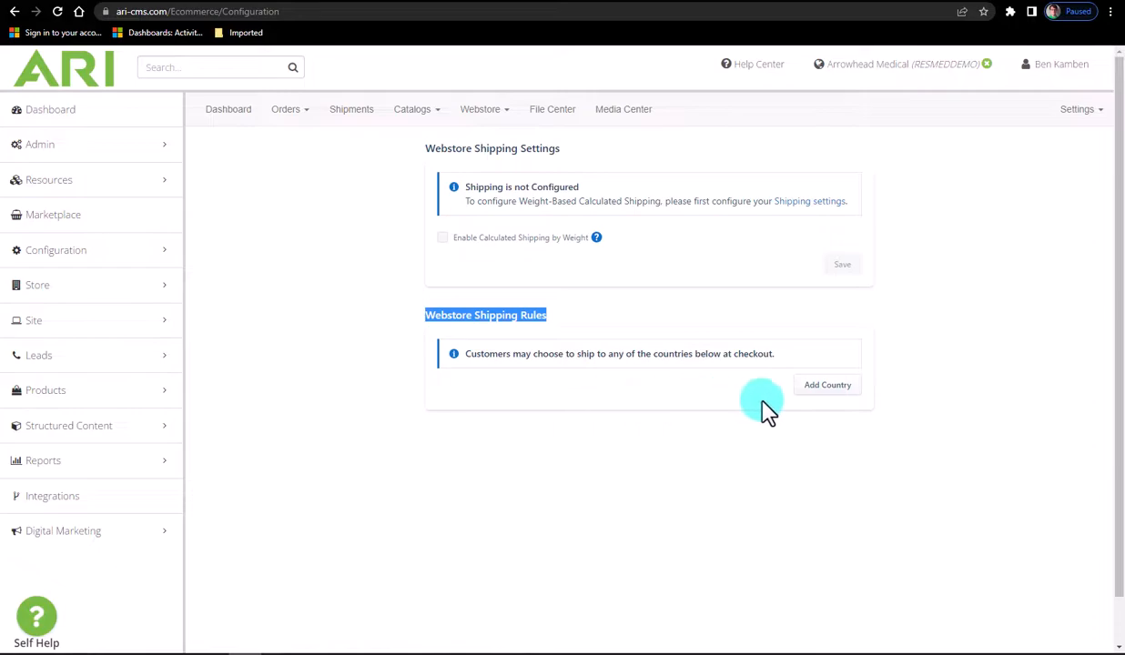
Step: Start a new webstore shipping rule with United States as the country
left_click(828, 389)
left_click(775, 166)
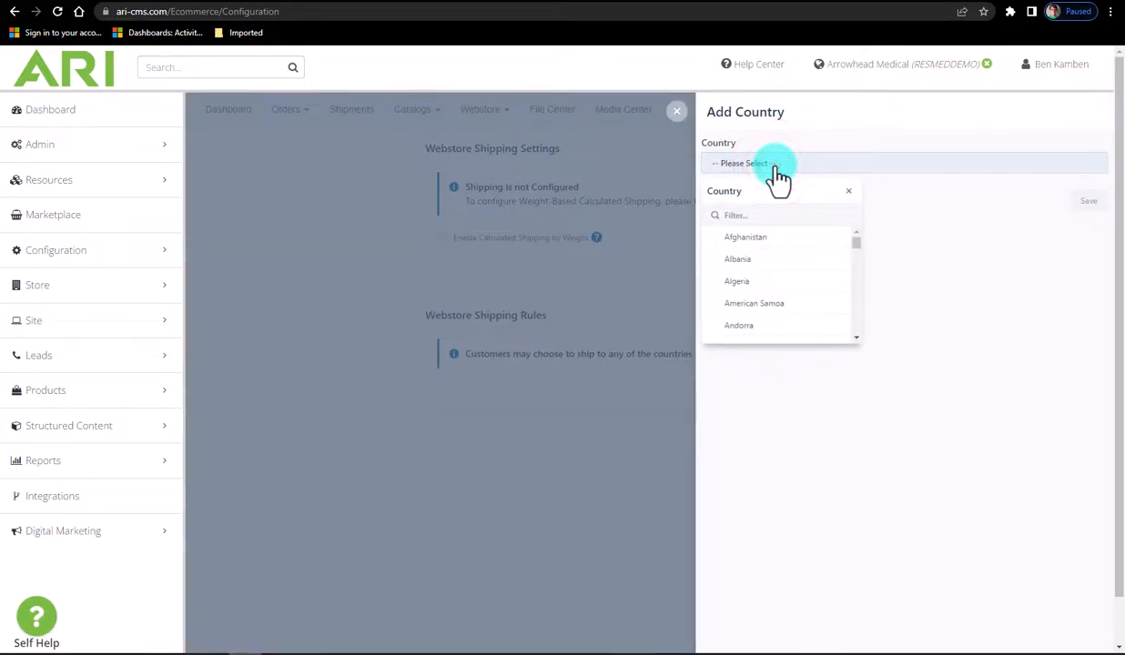
type("united")
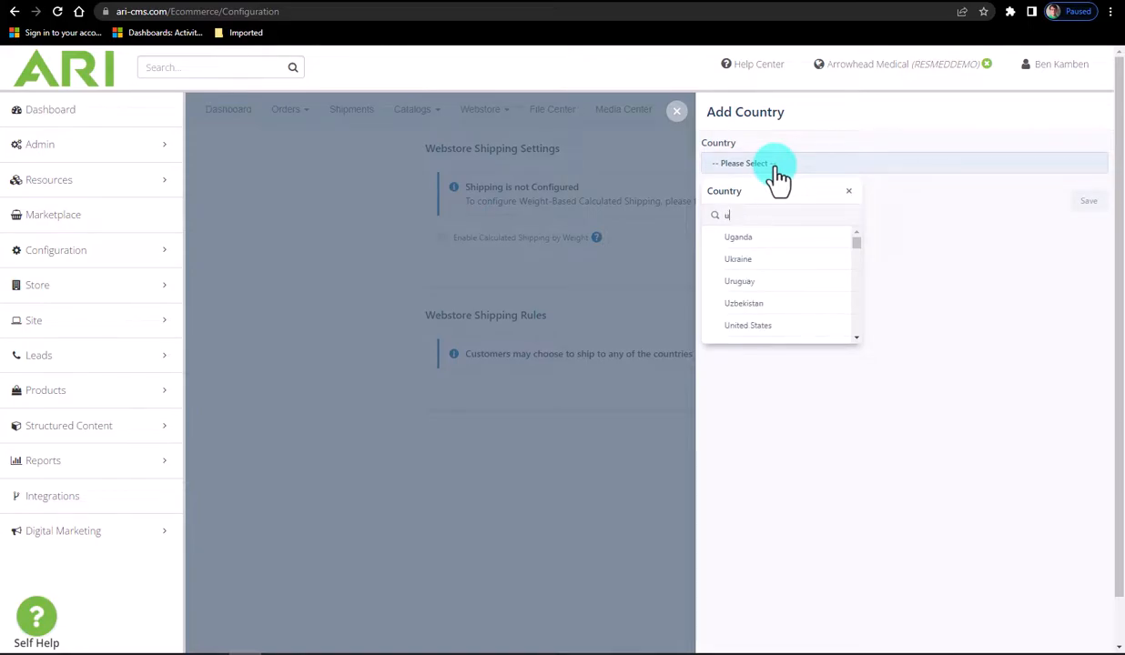
left_click(780, 251)
left_click(953, 338)
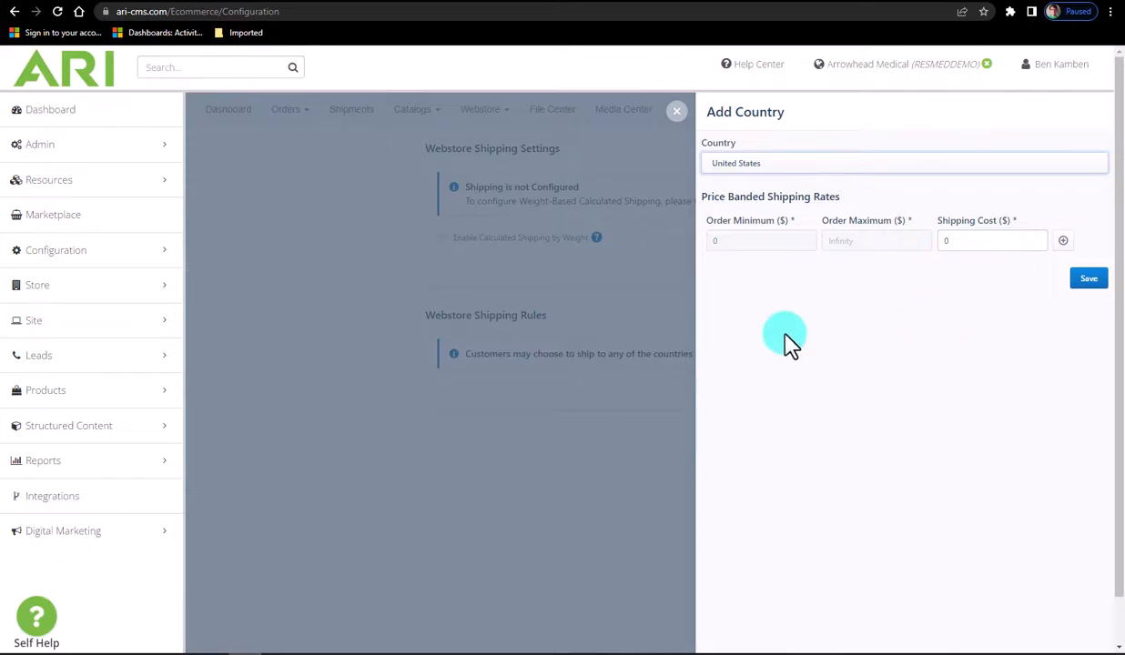
Step: Add a second price band and give the first band an order maximum of $25 with a $15 shipping cost
left_click(970, 244)
key("BackSpace")
type("25")
left_click(884, 241)
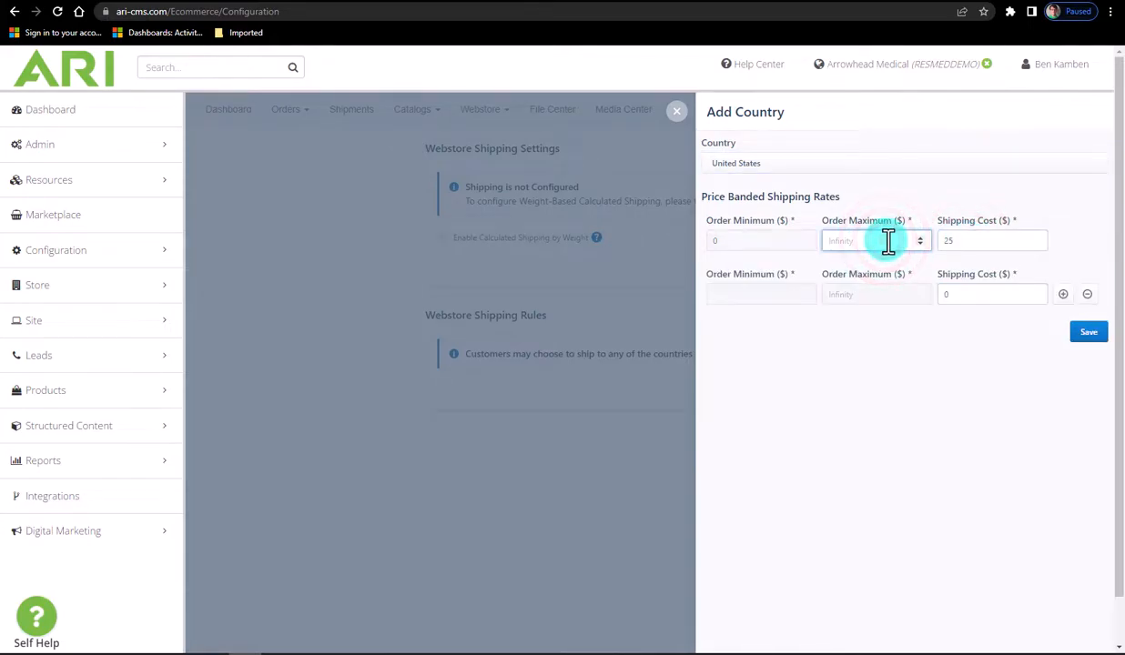
left_click(977, 241)
key("BackSpace")
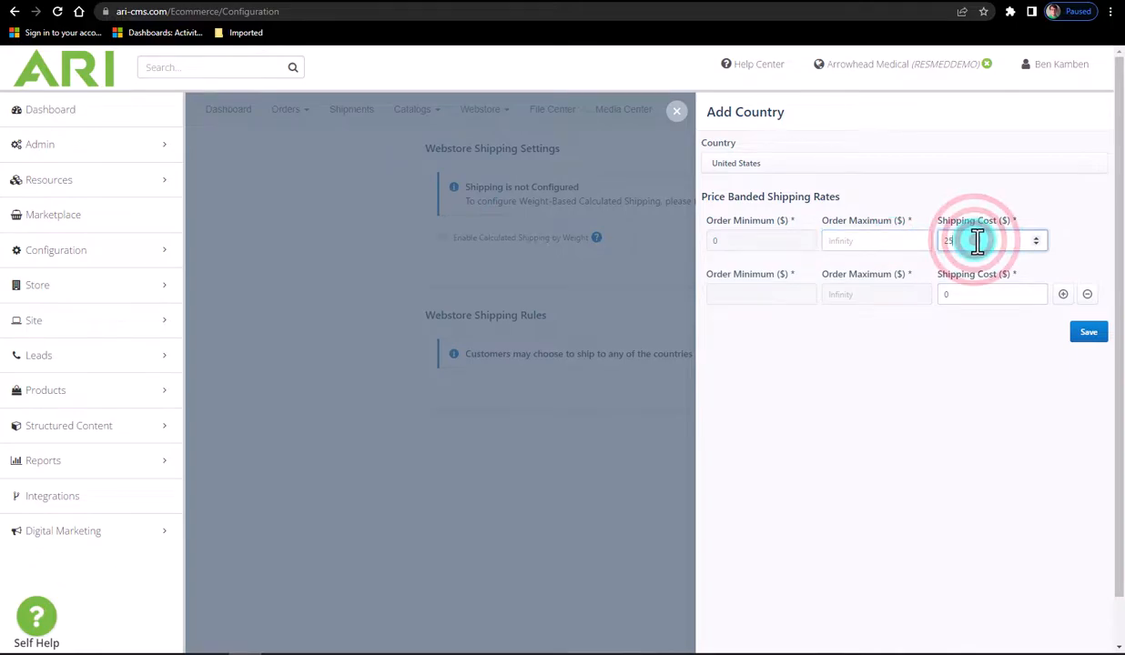
key("BackSpace")
type("15")
left_click(890, 251)
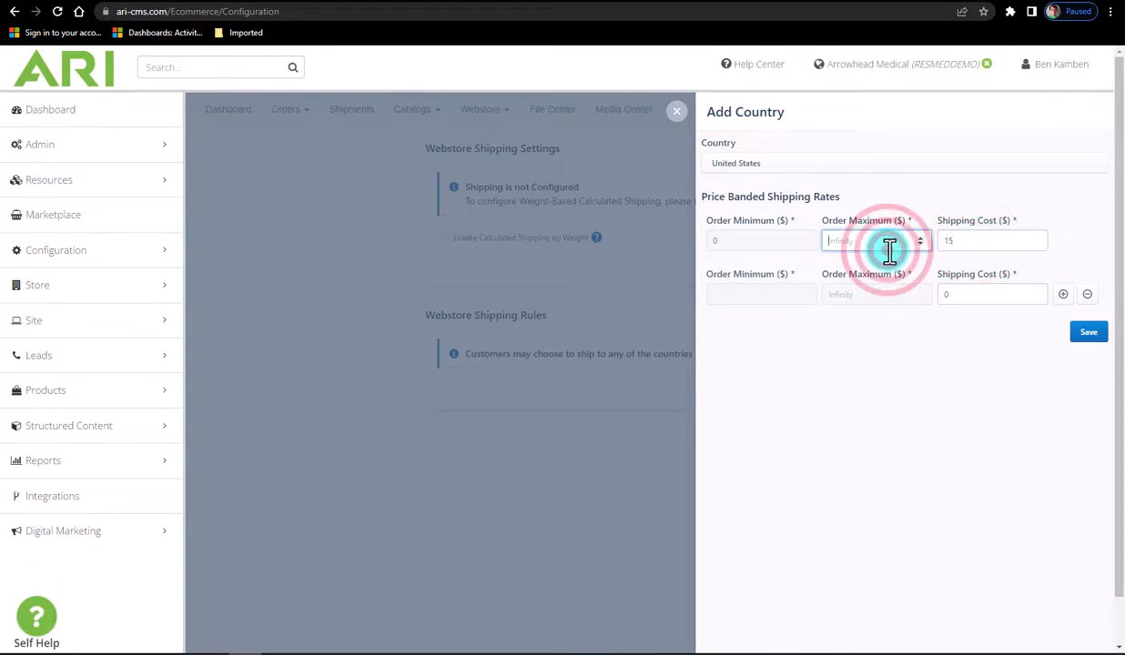
type("25")
left_click(770, 333)
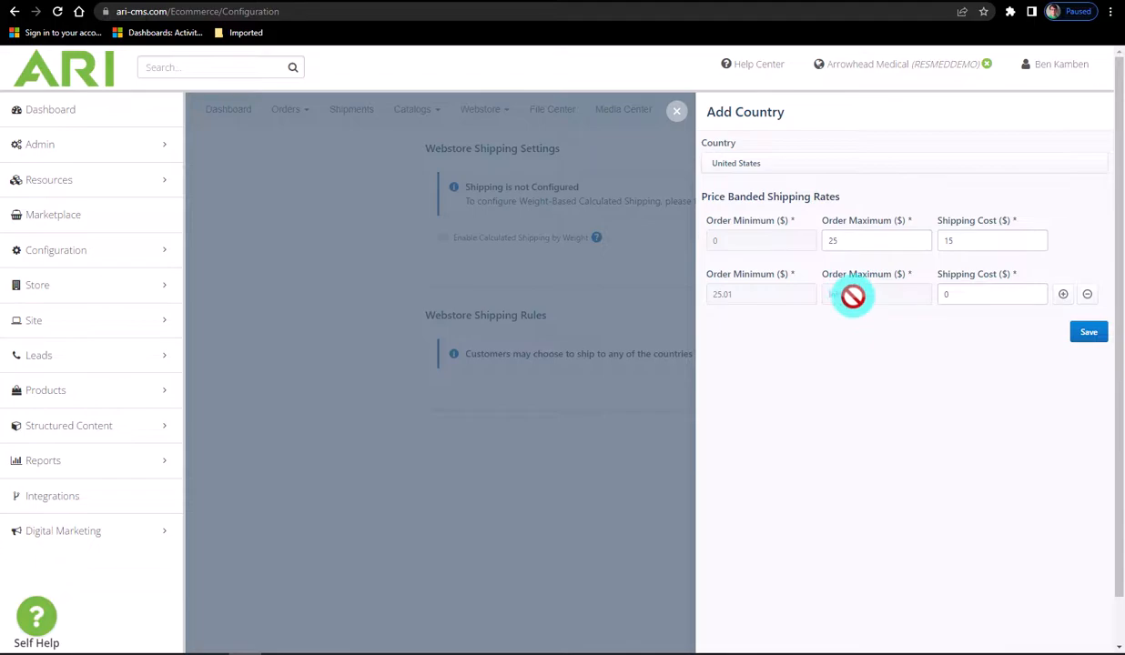
Step: Add a third price band, give the second a $50 order maximum and $17 shipping cost, and discard the unsaved country rule
left_click(967, 291)
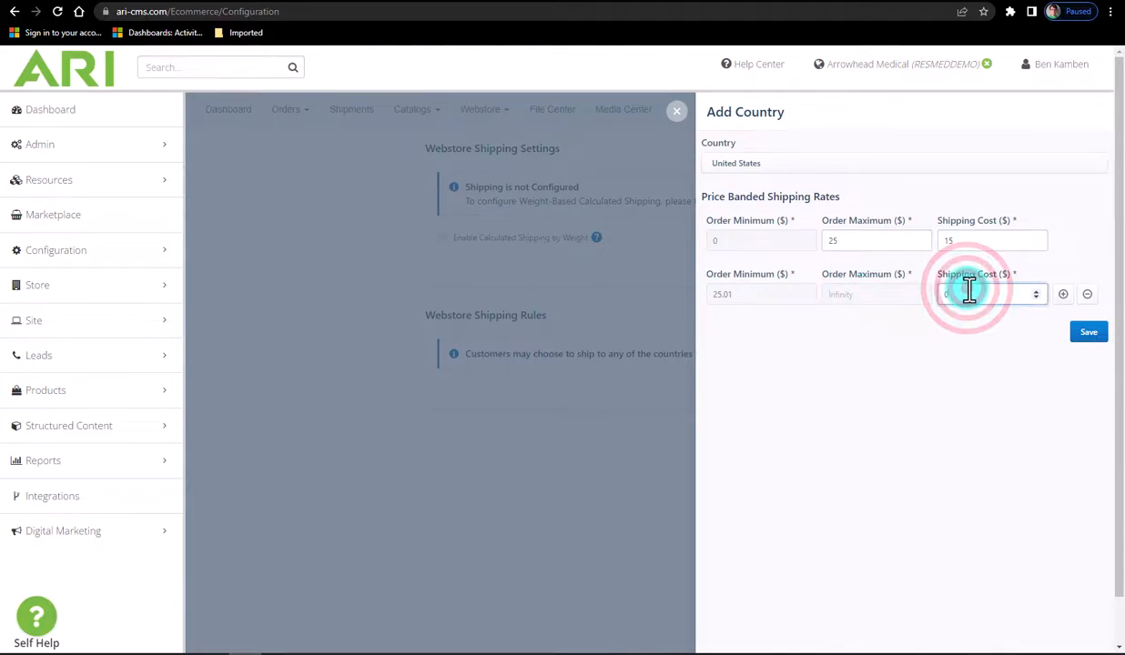
type("11")
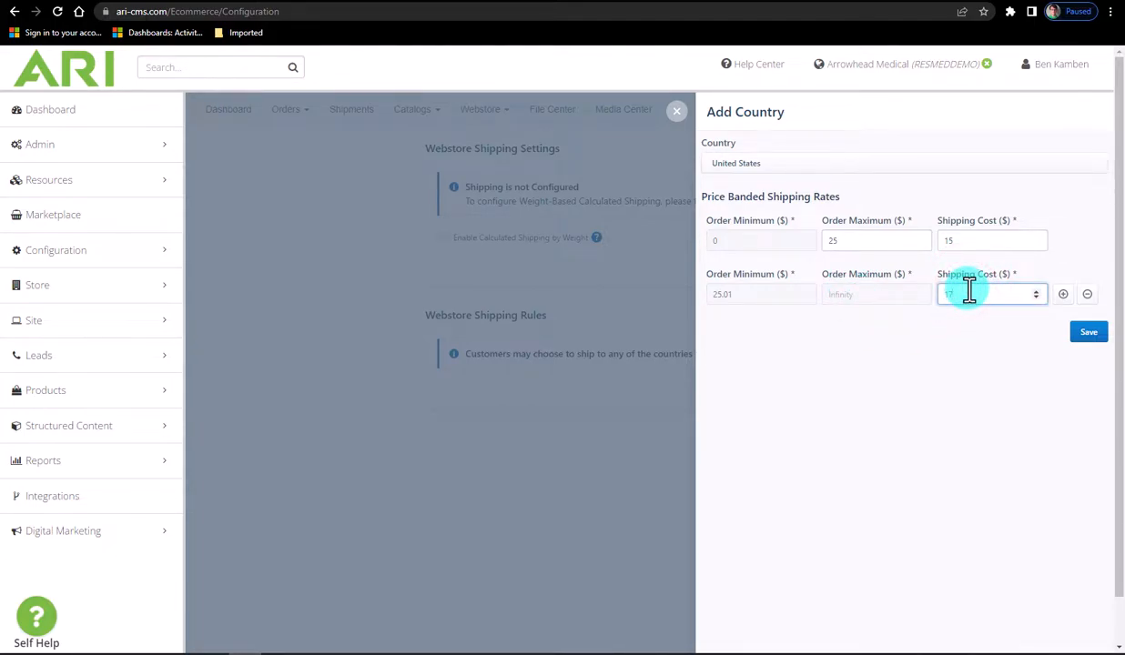
left_click(1062, 294)
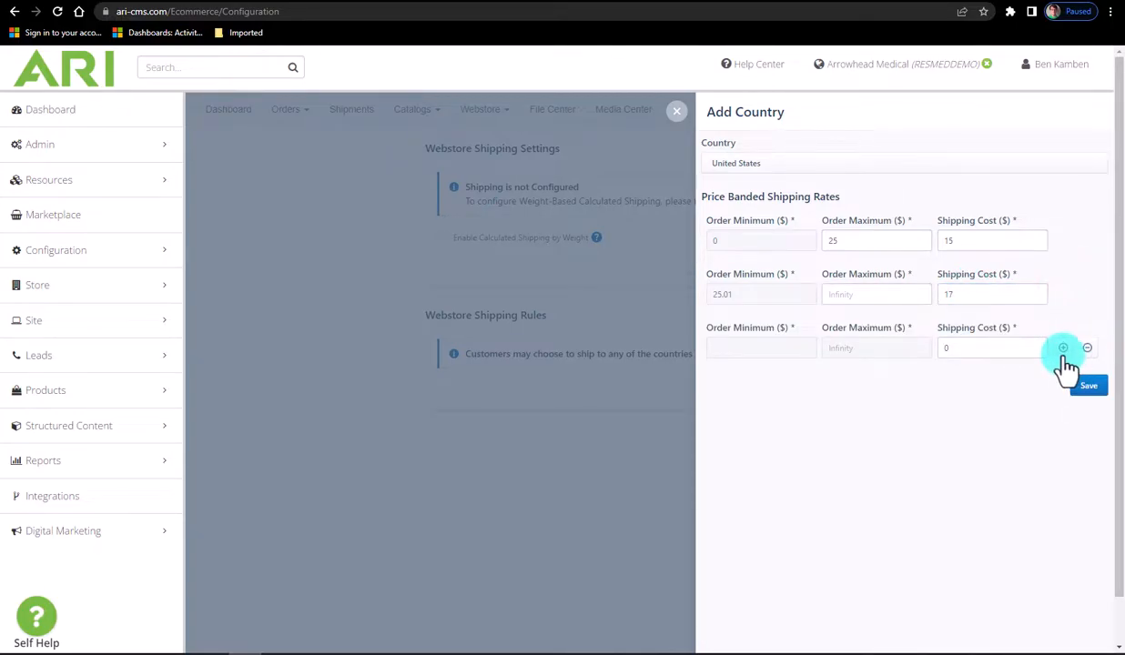
left_click(863, 292)
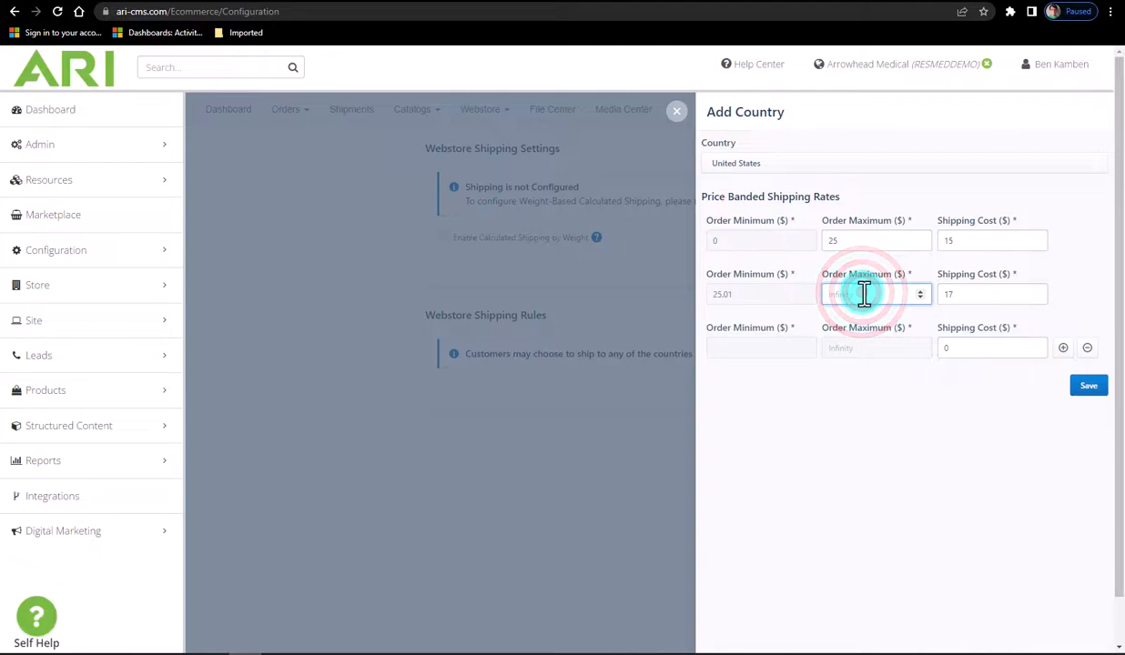
type("50")
left_click(942, 437)
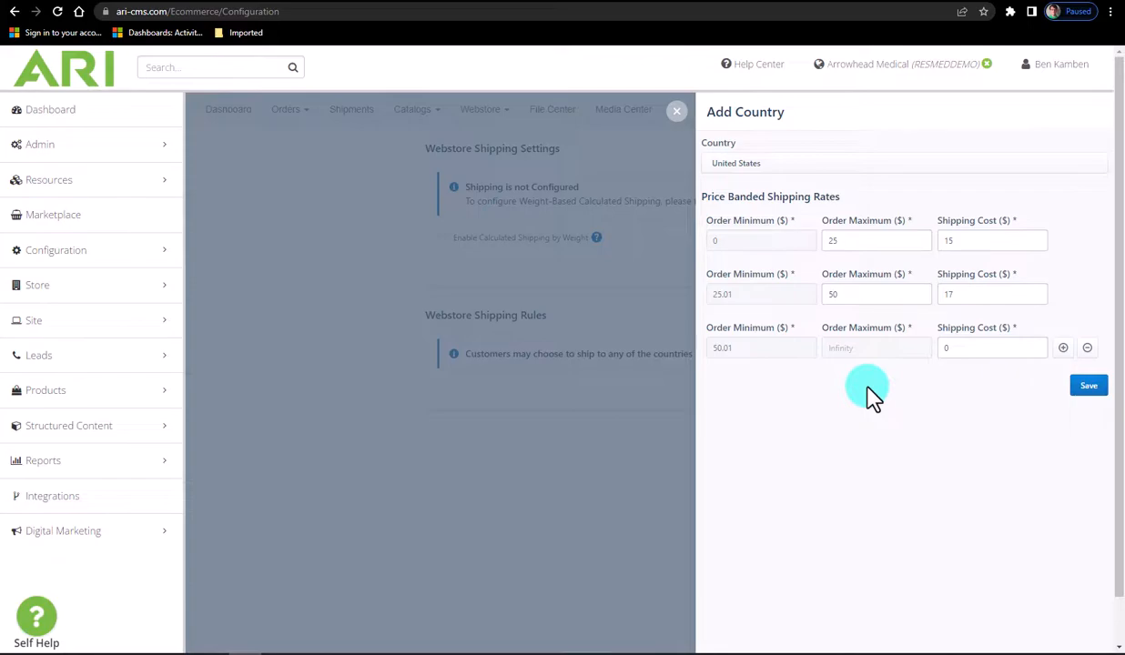
left_click(676, 111)
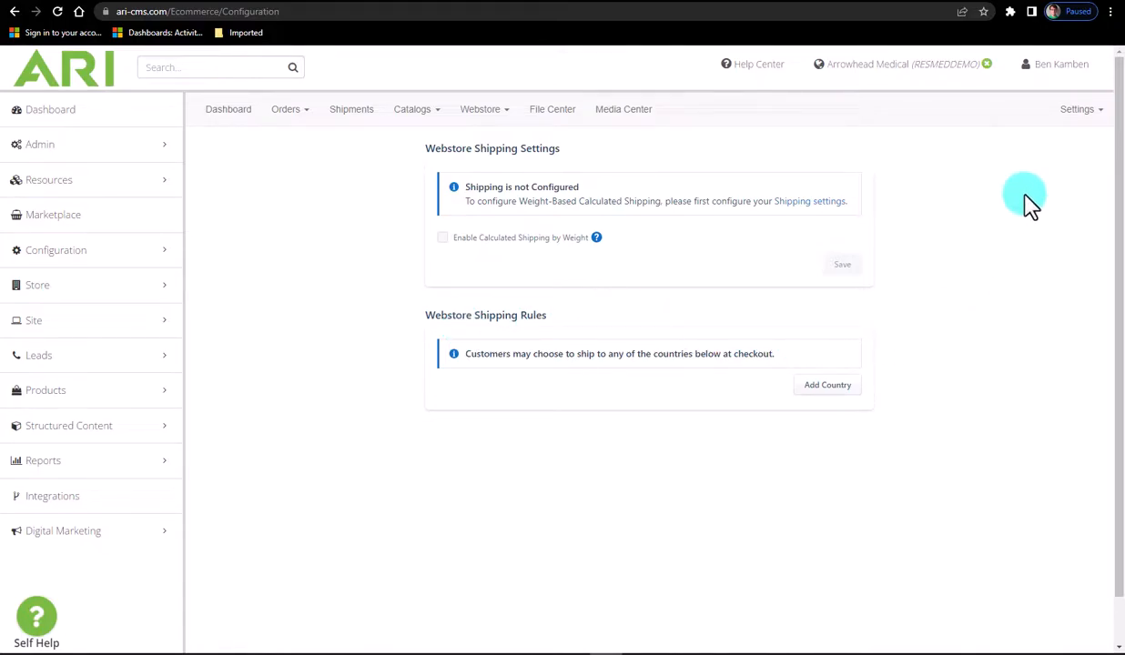
Step: Open the aftermarket catalog's Inventory Rules, dismiss the module settings notice, and examine the warehouses' exclusion, dropship cutoff and lead time settings
left_click(1098, 120)
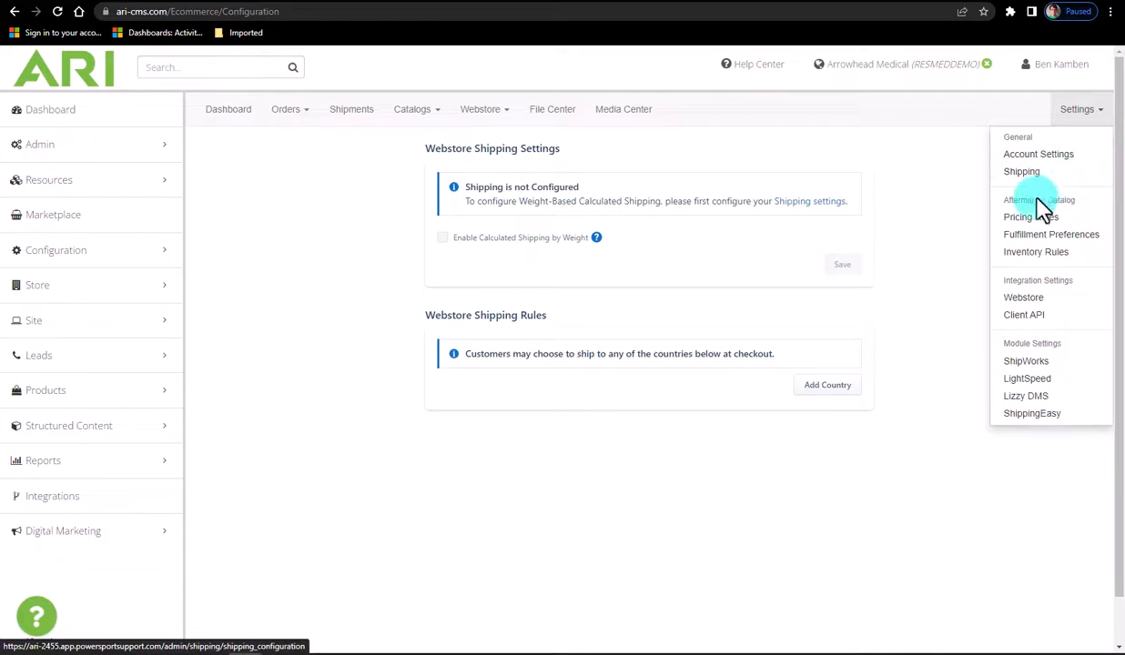
left_click(1059, 266)
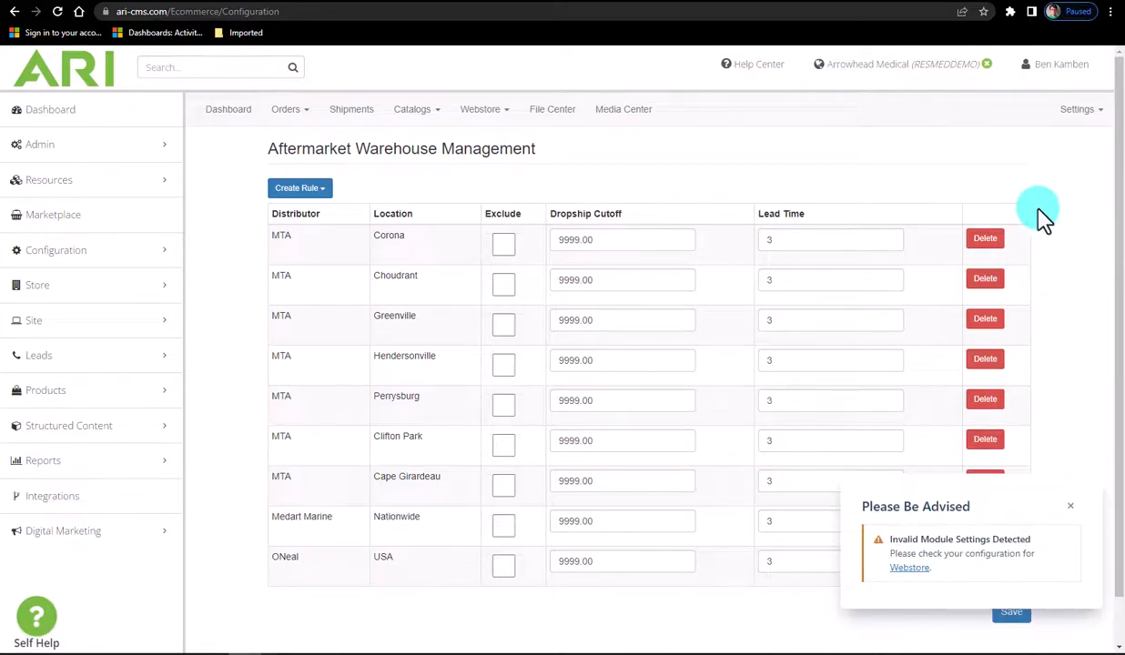
left_click(1071, 507)
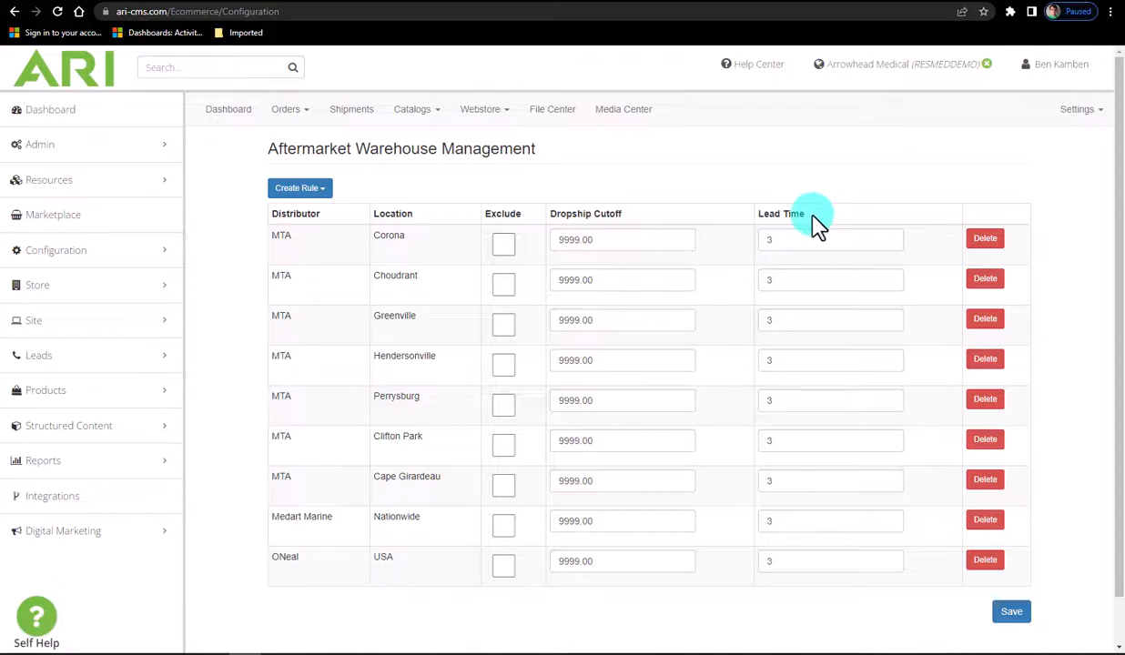
left_click_drag(813, 216, 755, 221)
Step: Open the webstore's Brand Exclusions, search the manufacturers for "mck", and leave the suggestions without choosing a brand
left_click(506, 110)
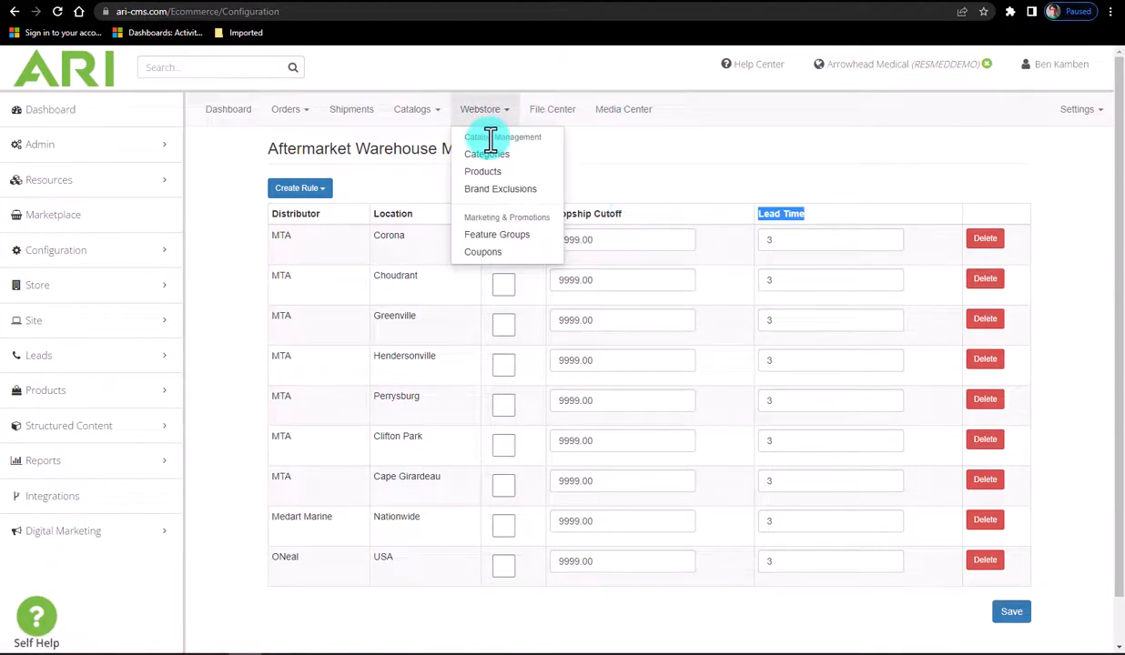
left_click(526, 195)
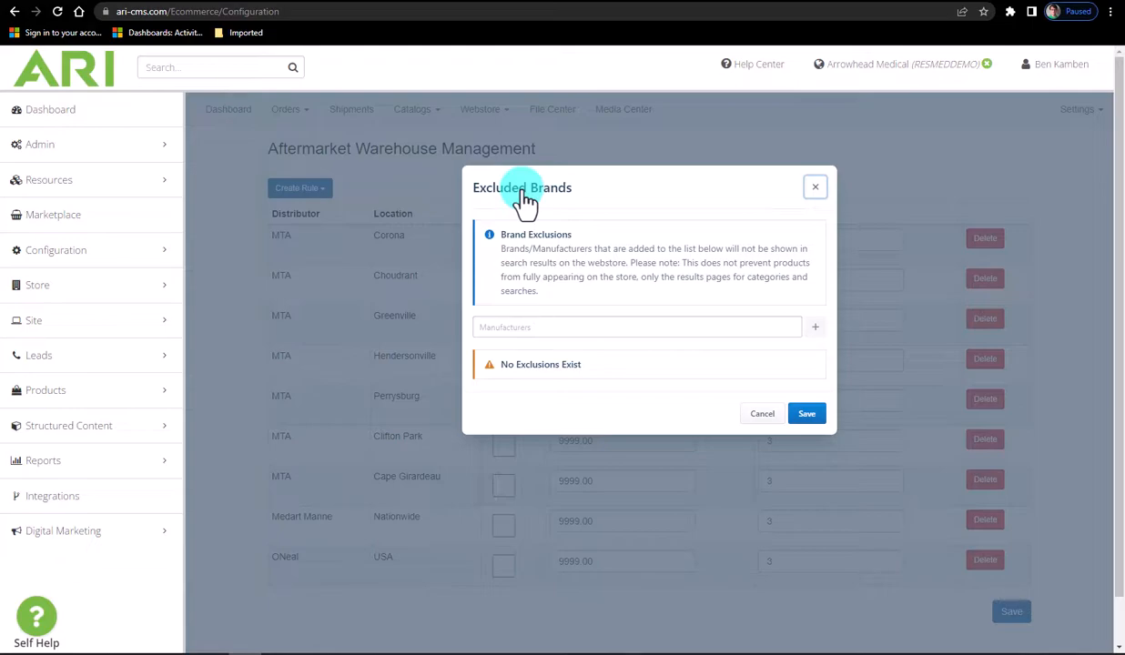
left_click(474, 327)
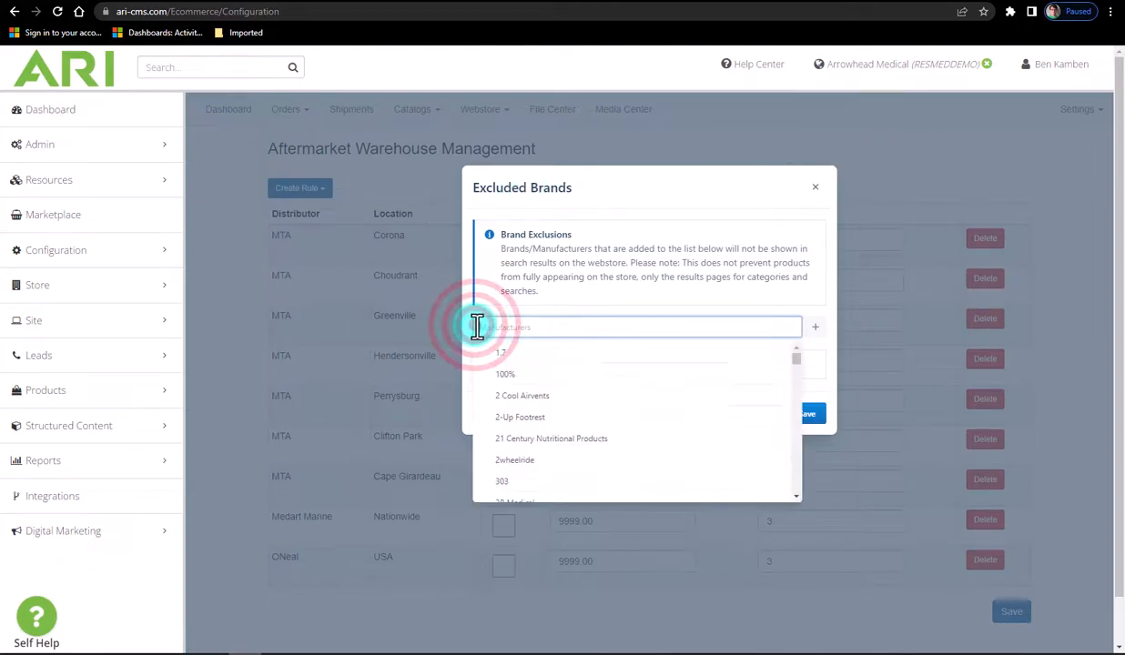
type("mck")
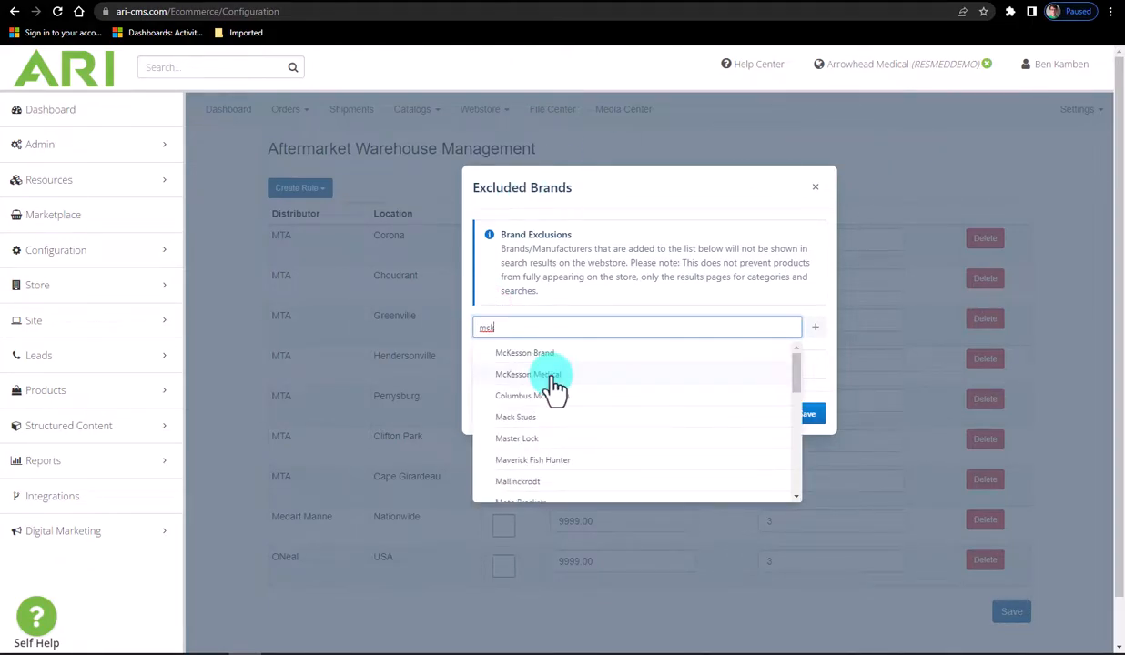
left_click(828, 357)
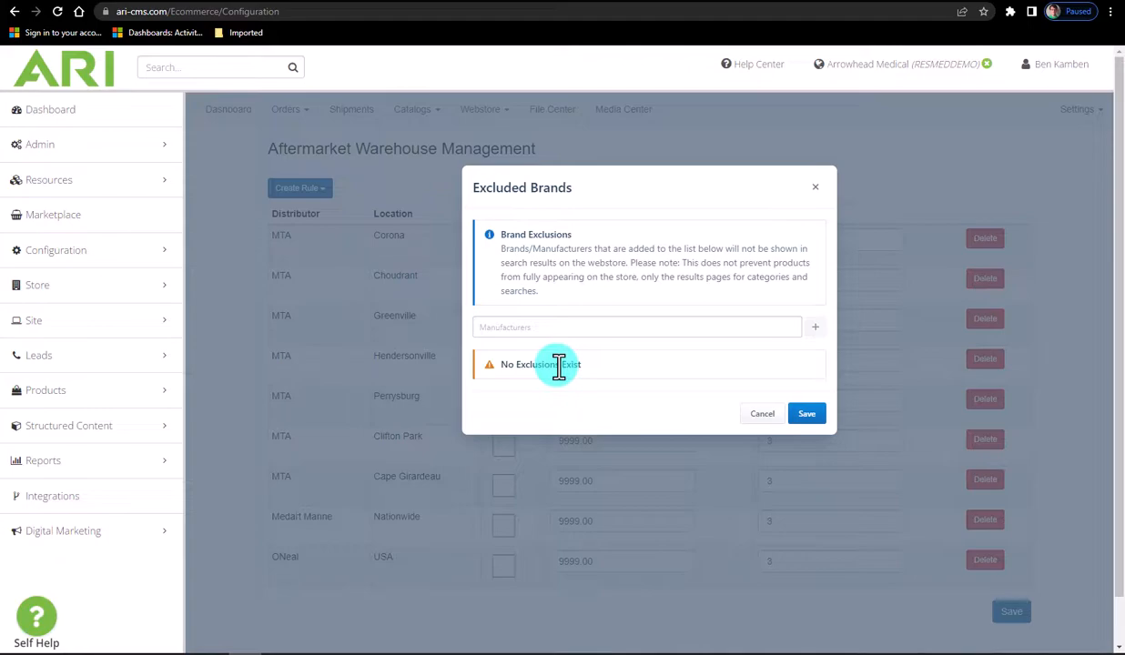
Step: Search the manufacturers for "3" and close the excluded brands dialog without saving
left_click(499, 325)
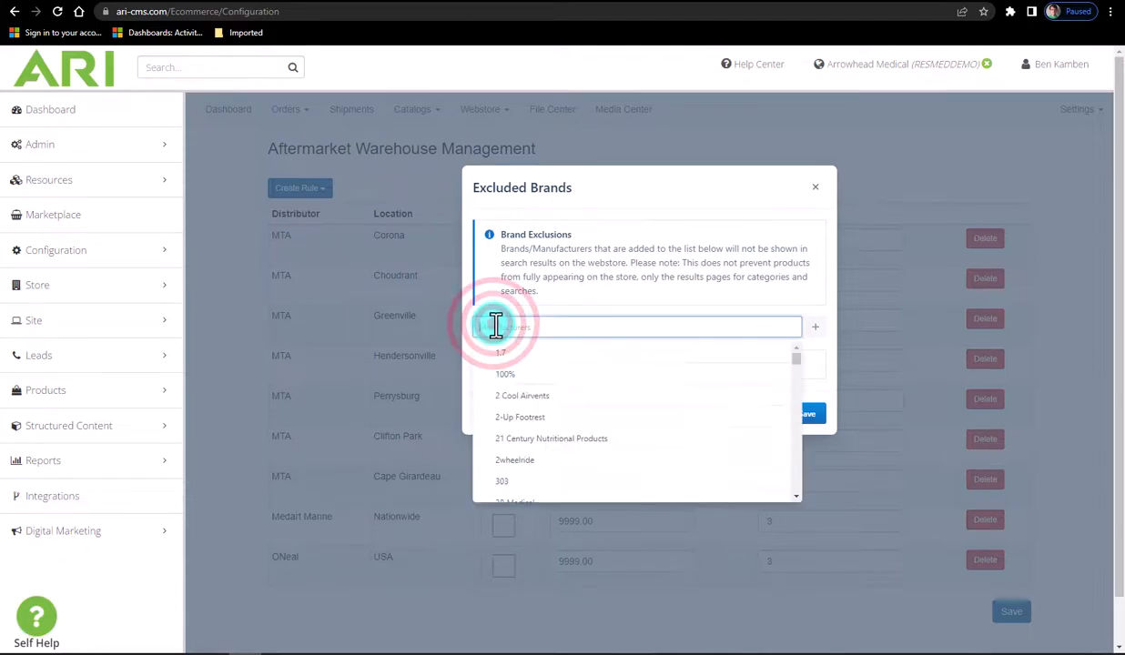
type("3")
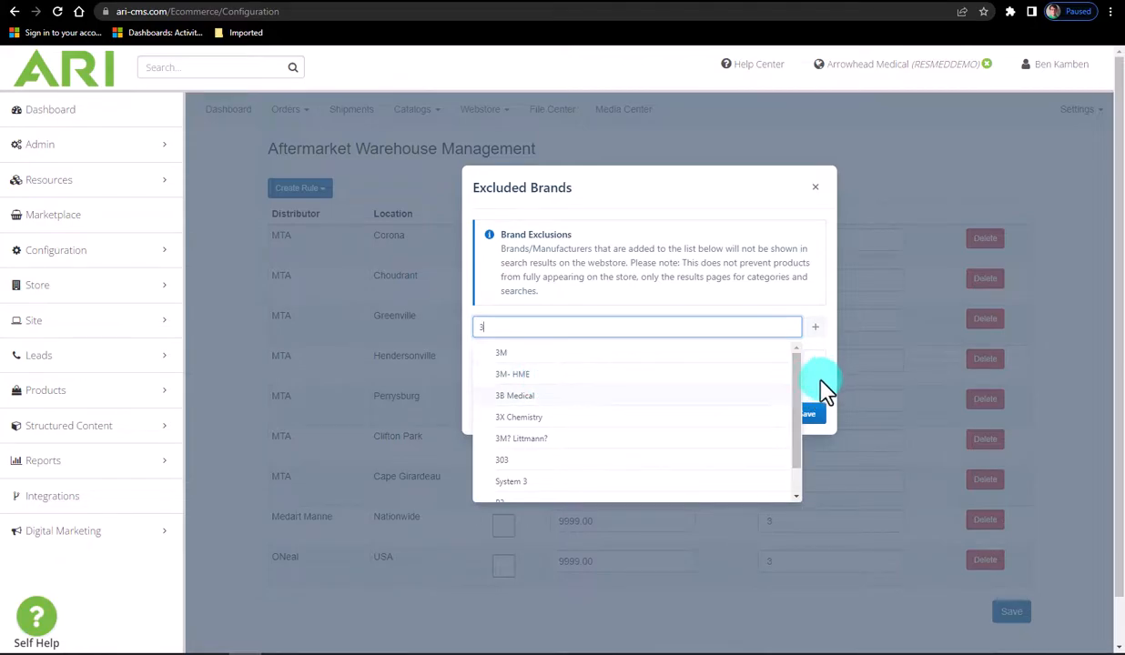
left_click(816, 191)
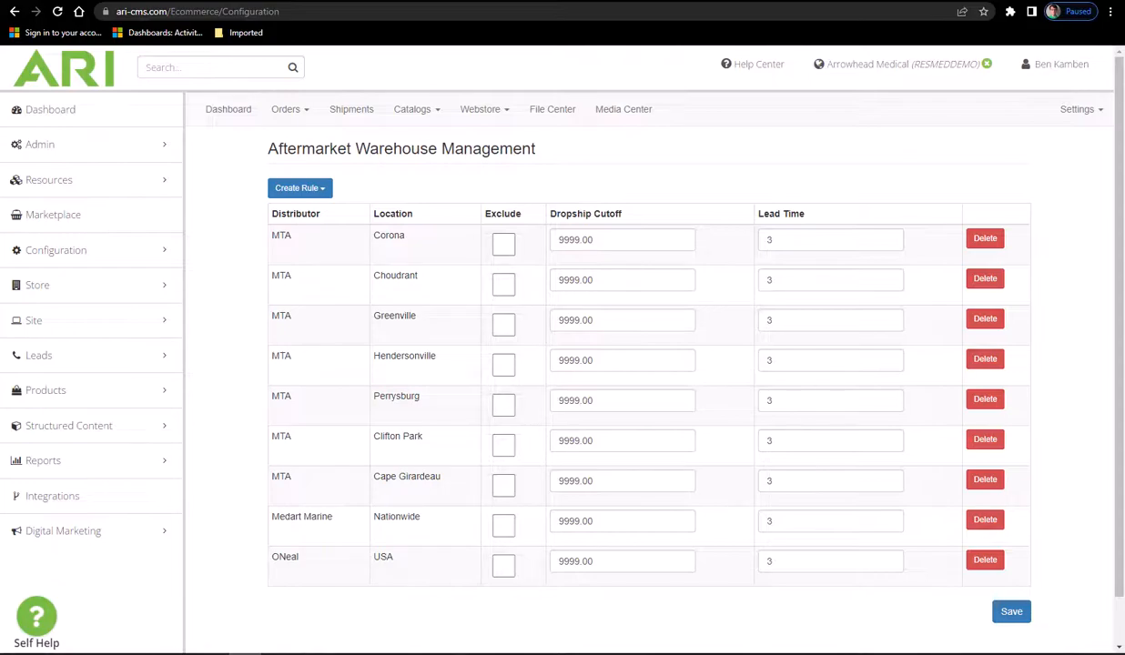
Step: Open the catalog's product list and filter it by the distributor McKesson Medical
left_click(435, 113)
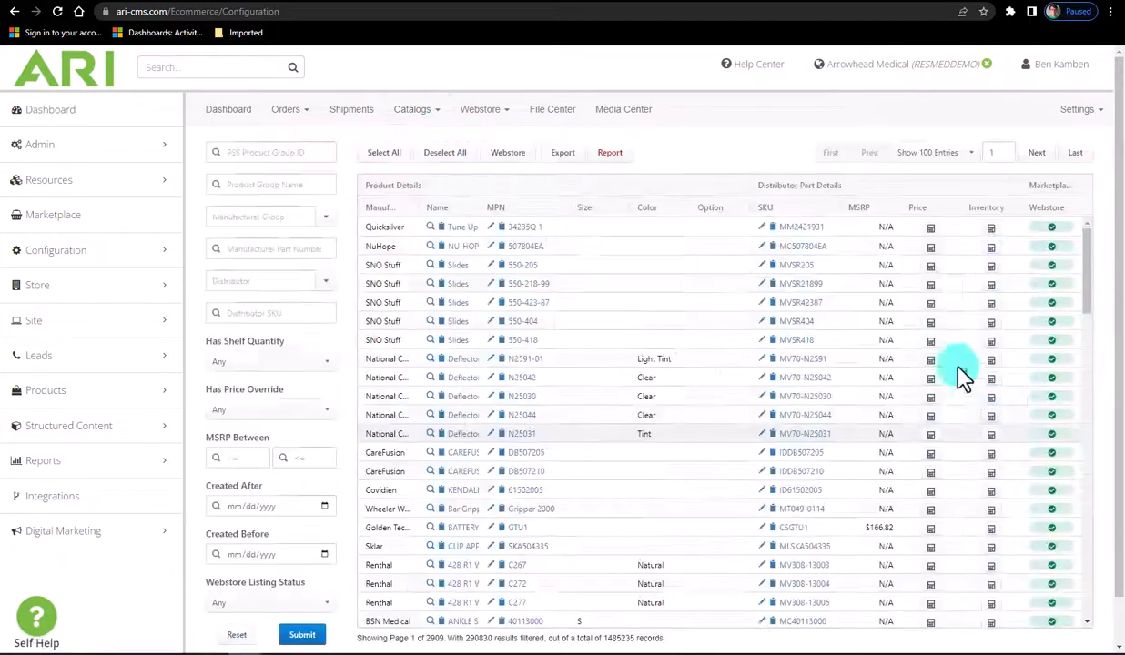
left_click(288, 284)
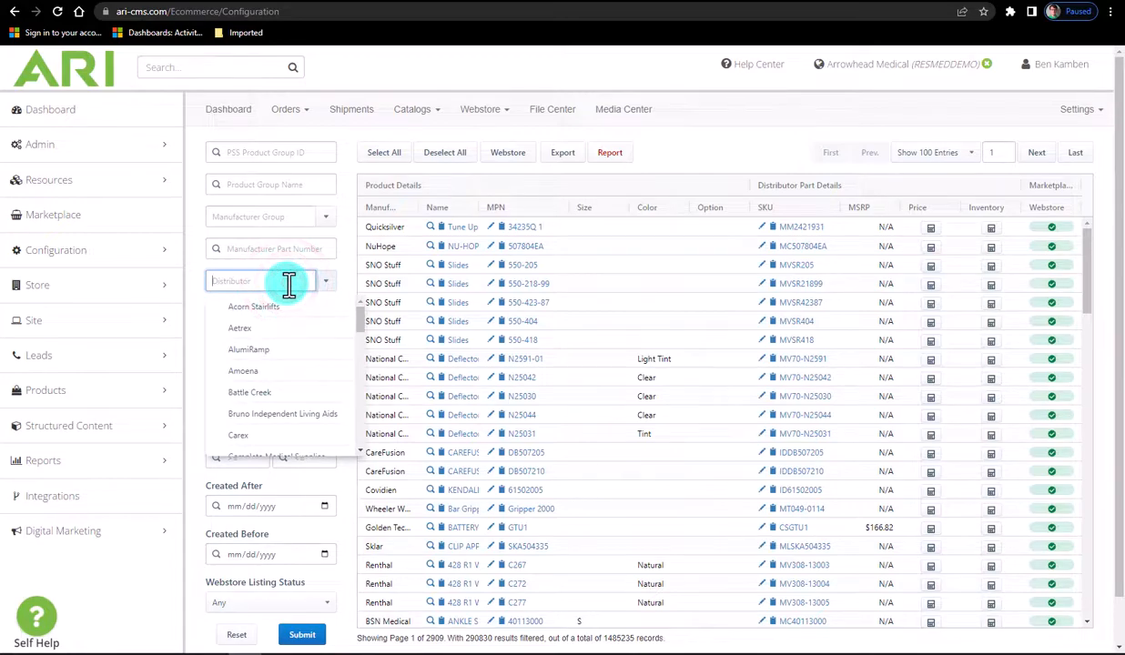
type("mckess")
left_click(285, 307)
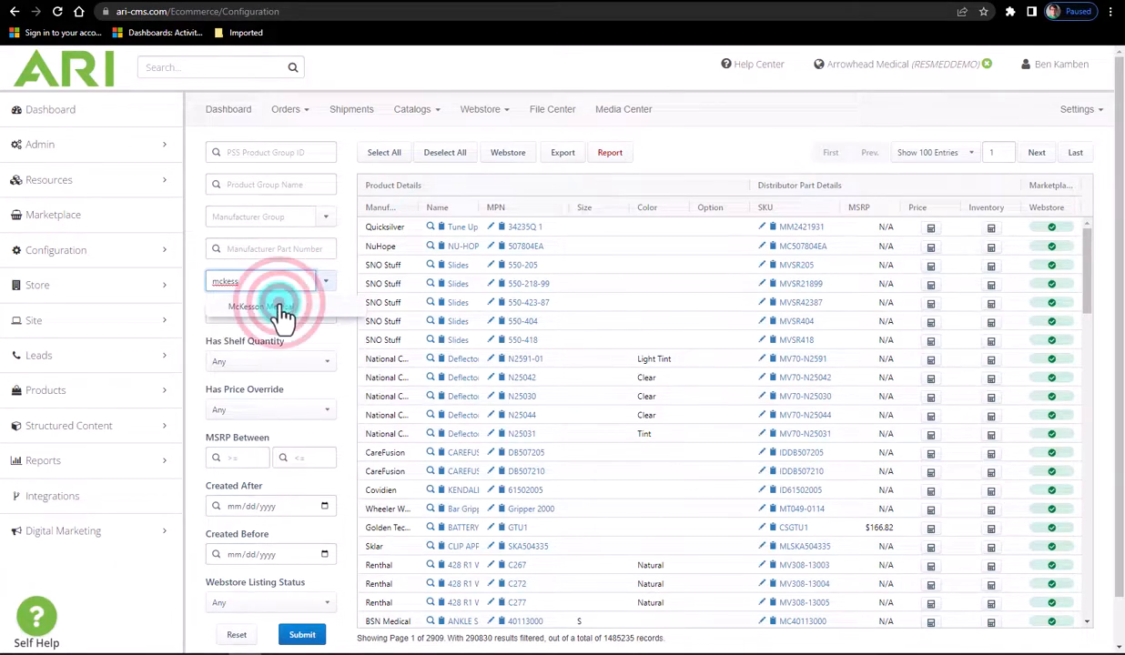
left_click(295, 639)
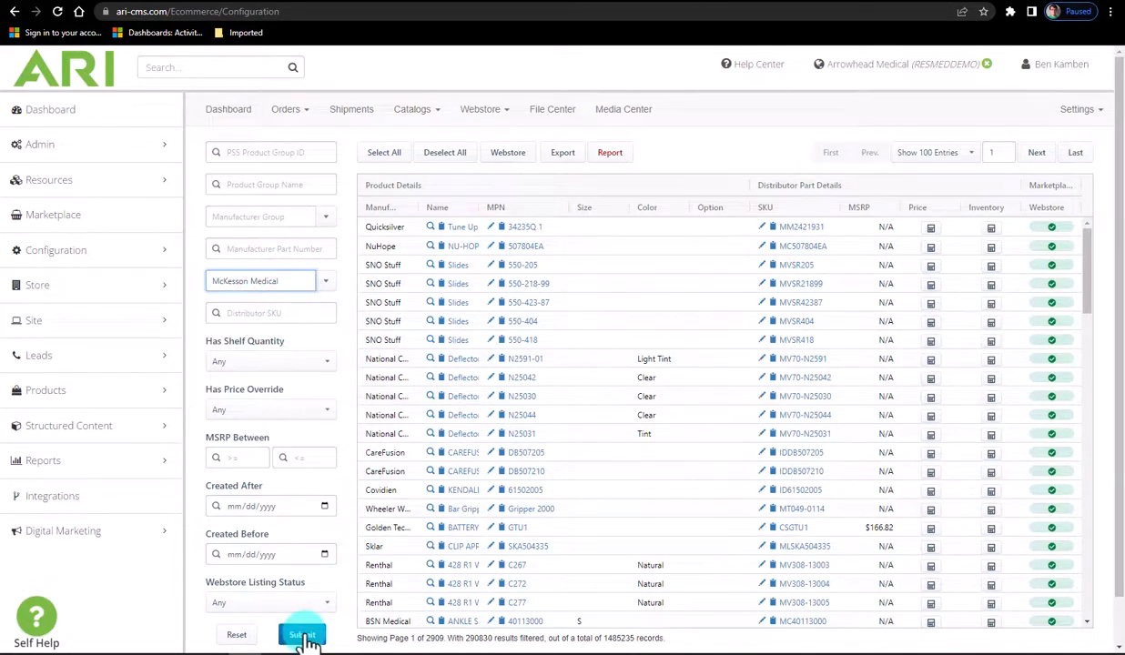
left_click(308, 640)
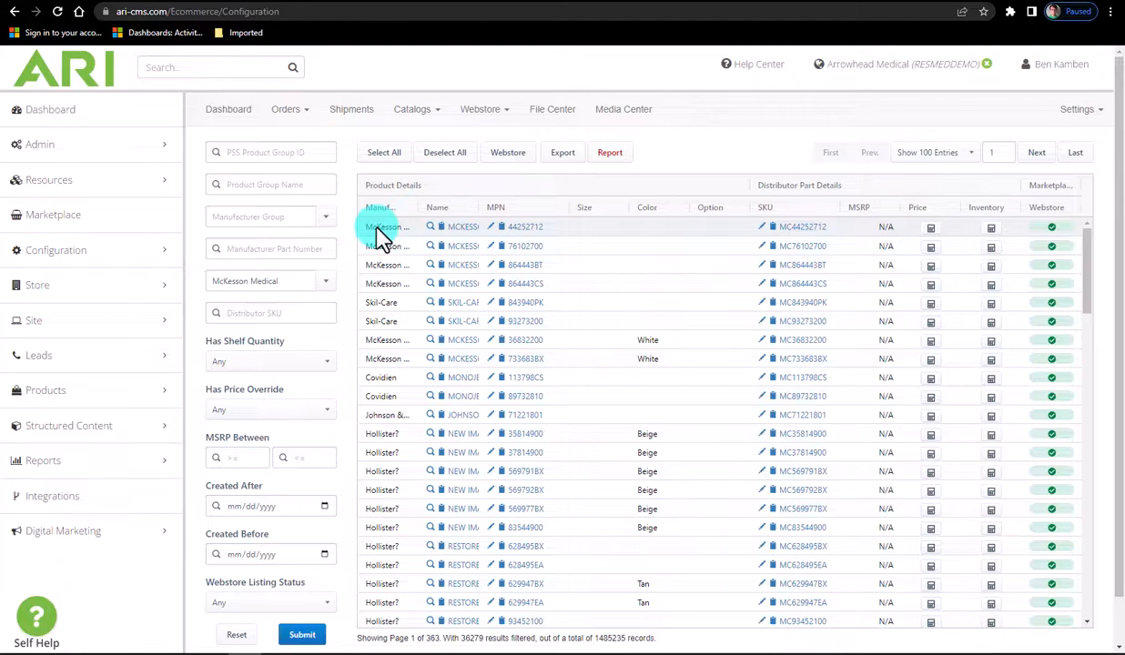
Step: Open the overrides of the product with MPN 44252712 and examine its image, product group details and product details
left_click(526, 233)
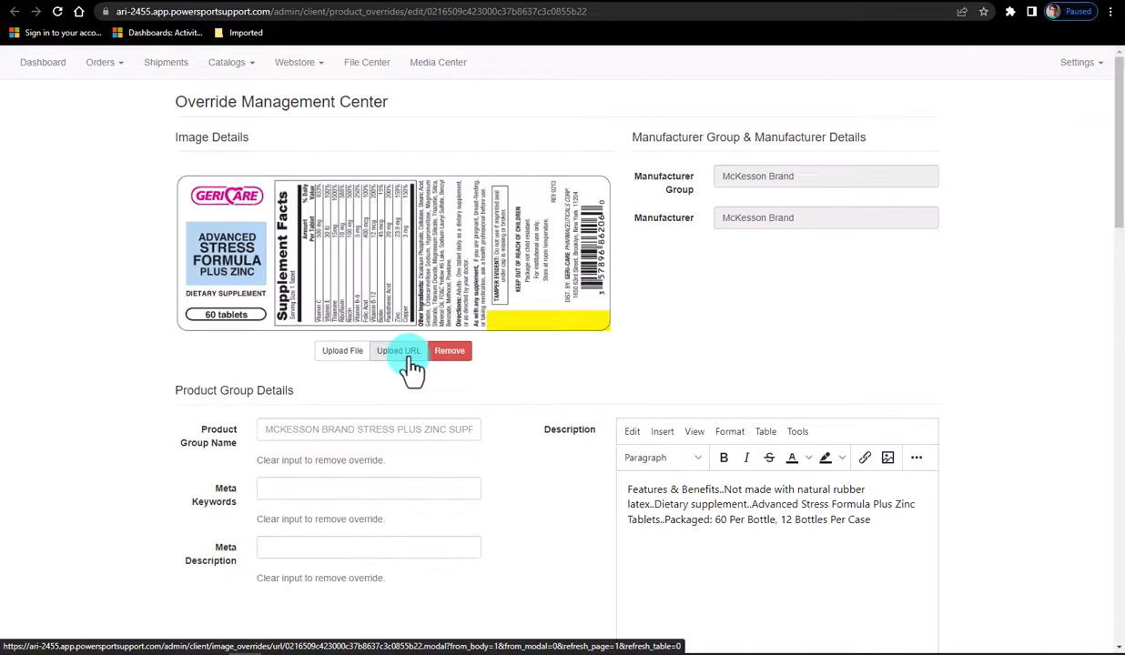
scroll(728, 368, "down", 2)
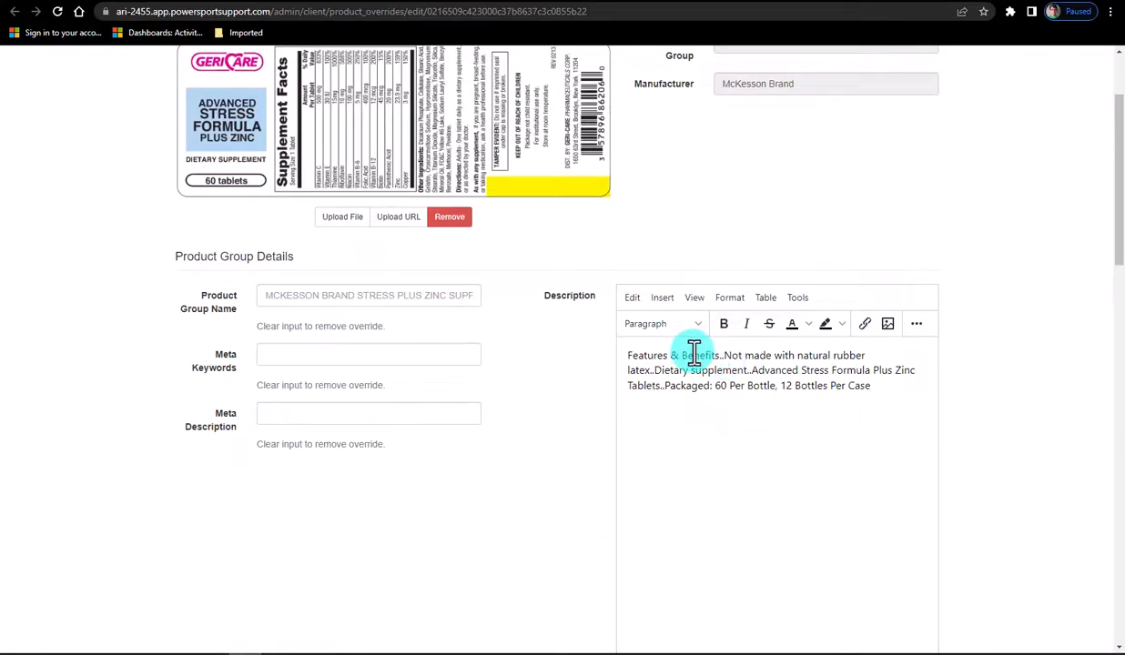
left_click_drag(308, 257, 176, 255)
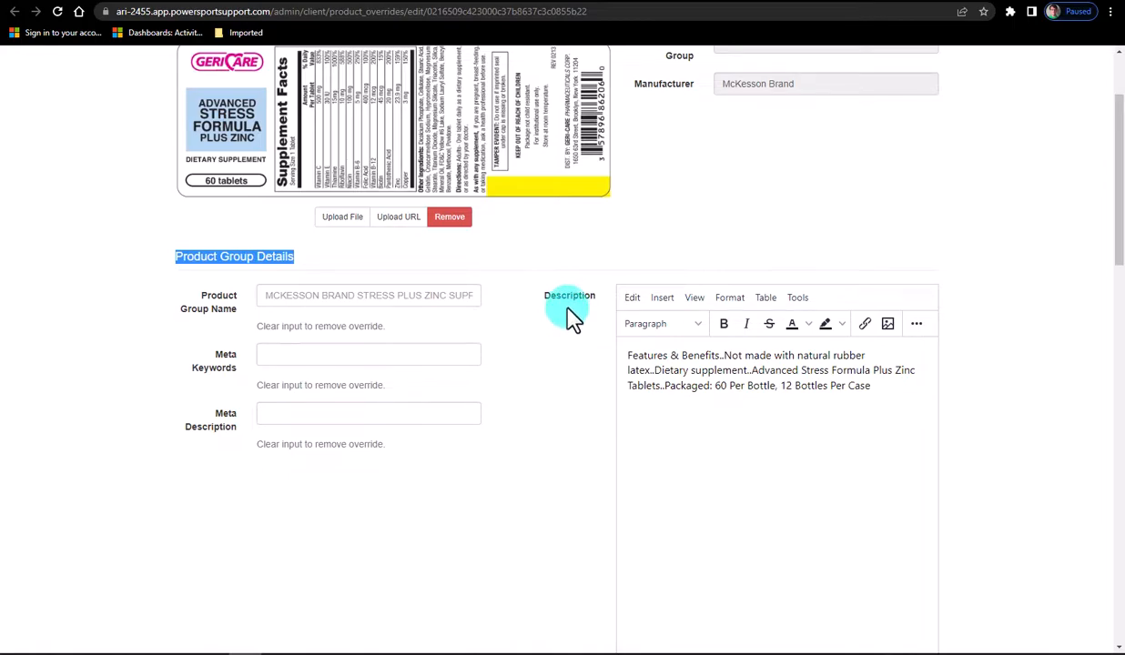
scroll(569, 314, "up", 1)
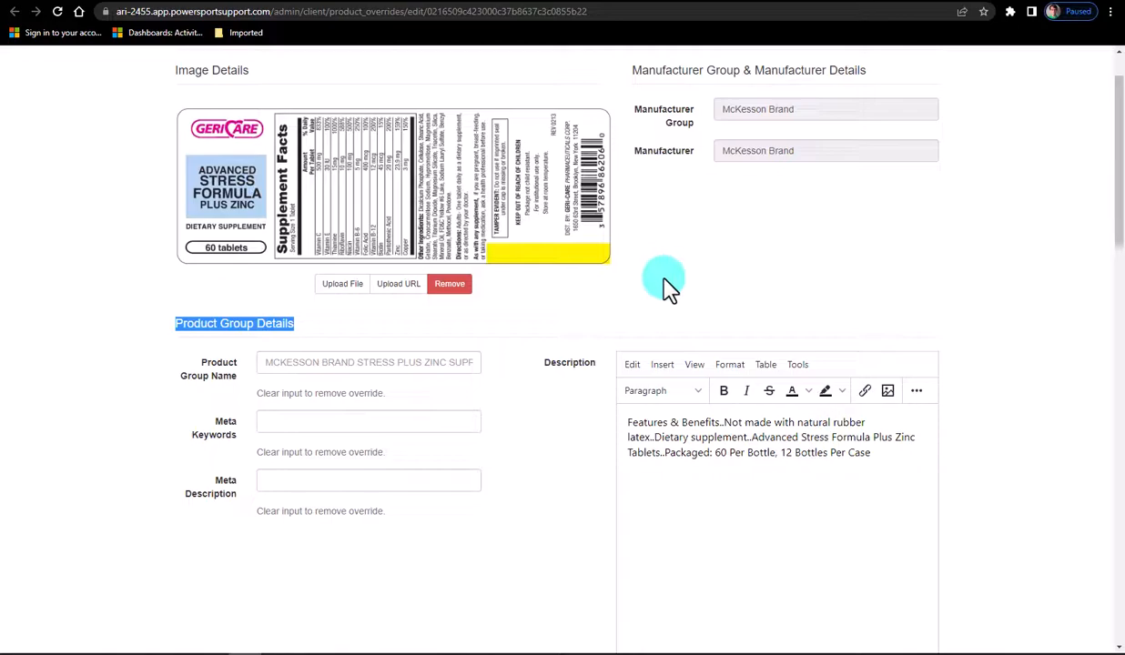
scroll(661, 284, "down", 1)
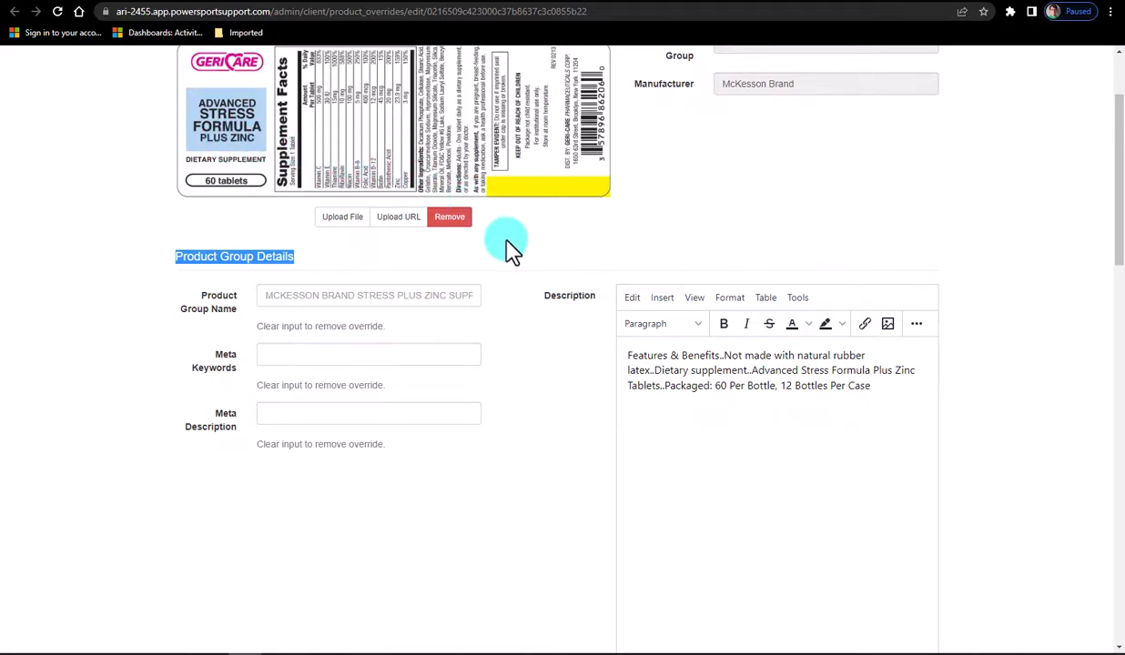
scroll(547, 329, "down", 6)
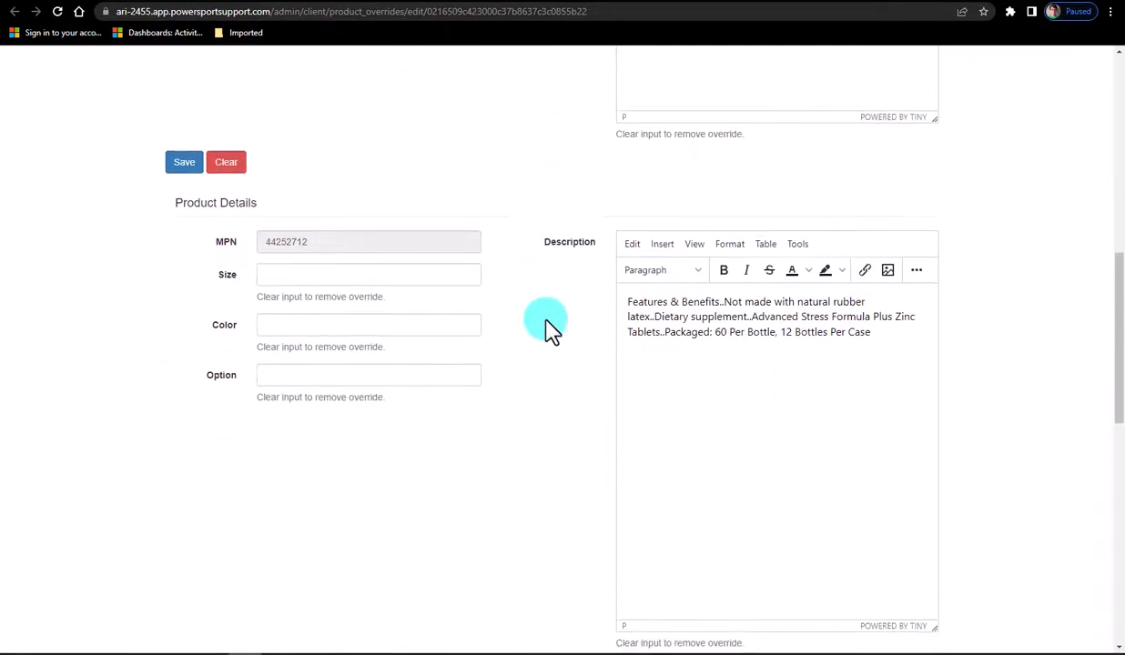
left_click_drag(269, 173, 176, 169)
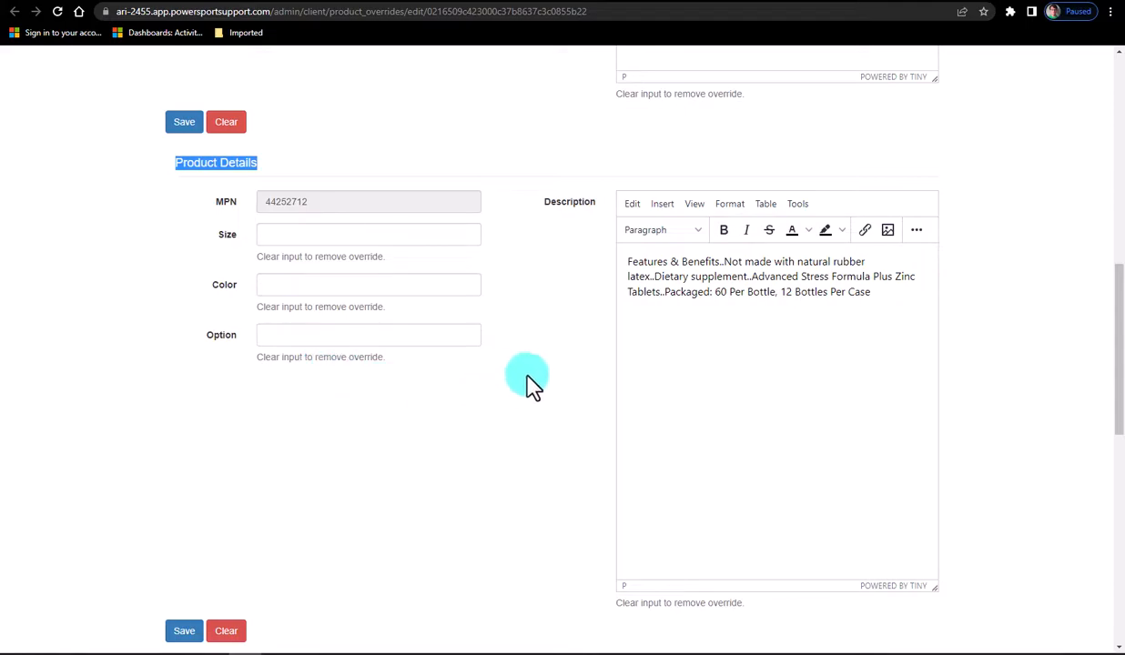
Step: Examine the product's Price Overrides and Shelf Quantities sections
scroll(578, 377, "down", 3)
scroll(585, 373, "down", 4)
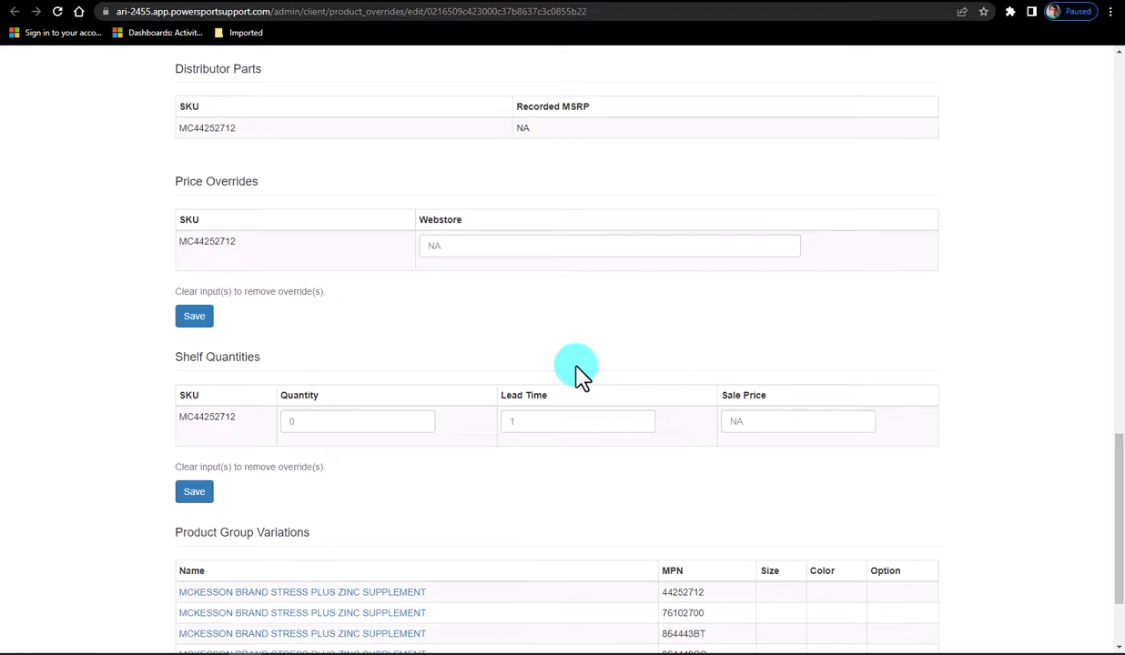
left_click_drag(260, 181, 173, 183)
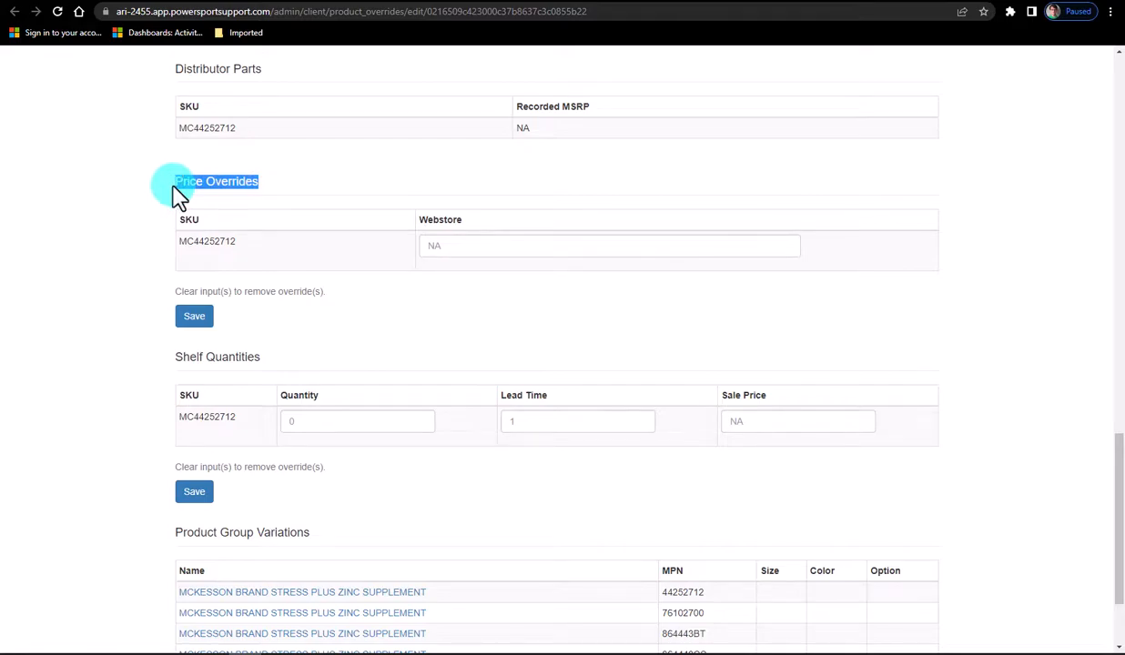
left_click(470, 322)
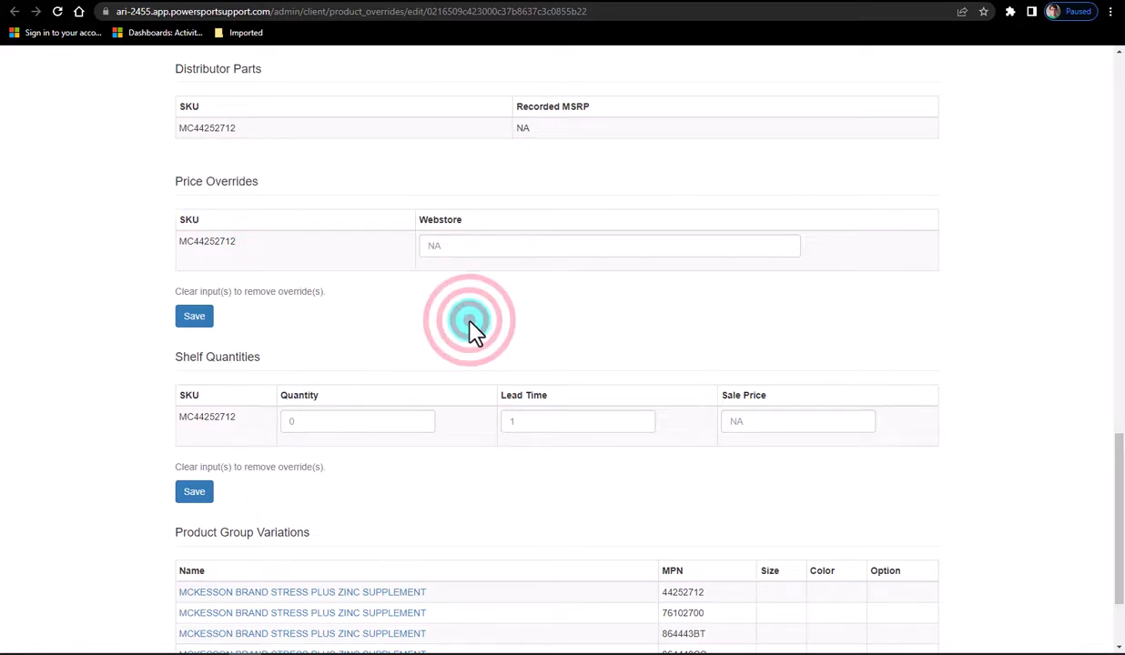
left_click_drag(279, 364, 169, 355)
left_click(451, 323)
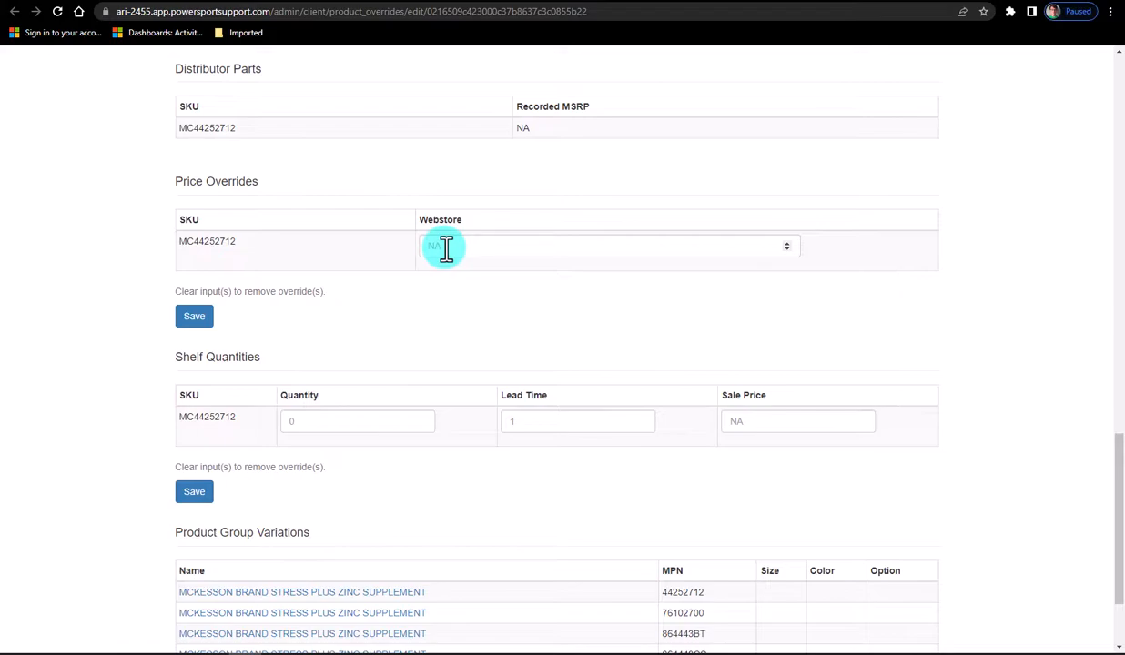
Step: Enter a webstore price override of 17.99 for the product's SKU, and clear it without saving
left_click(451, 240)
type("17.9")
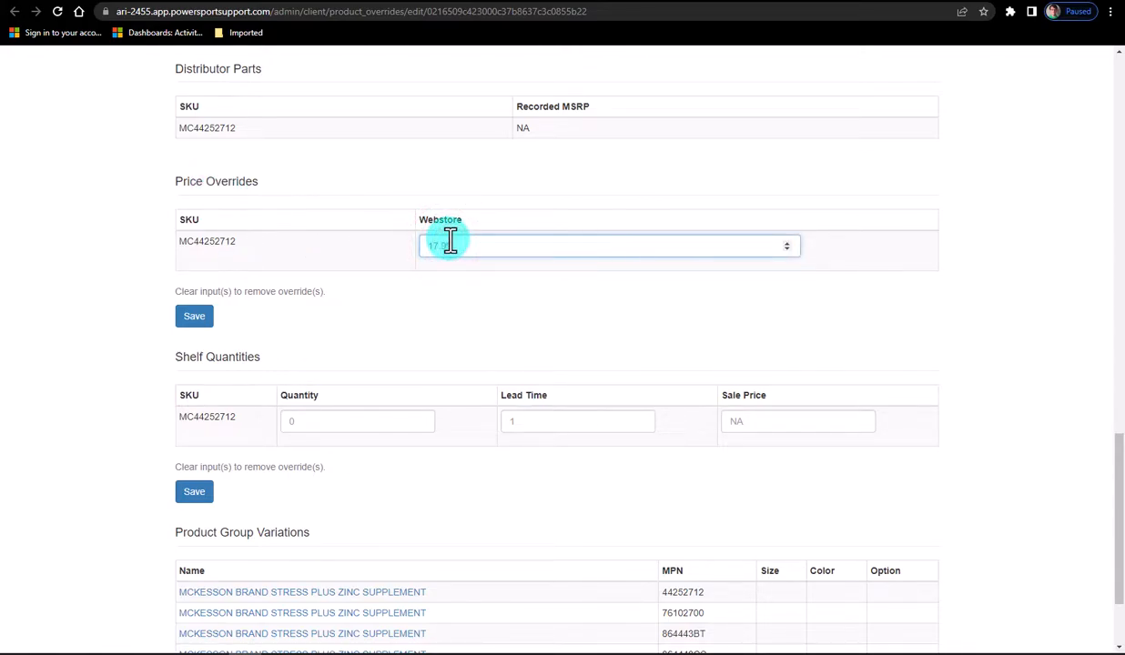
type("9")
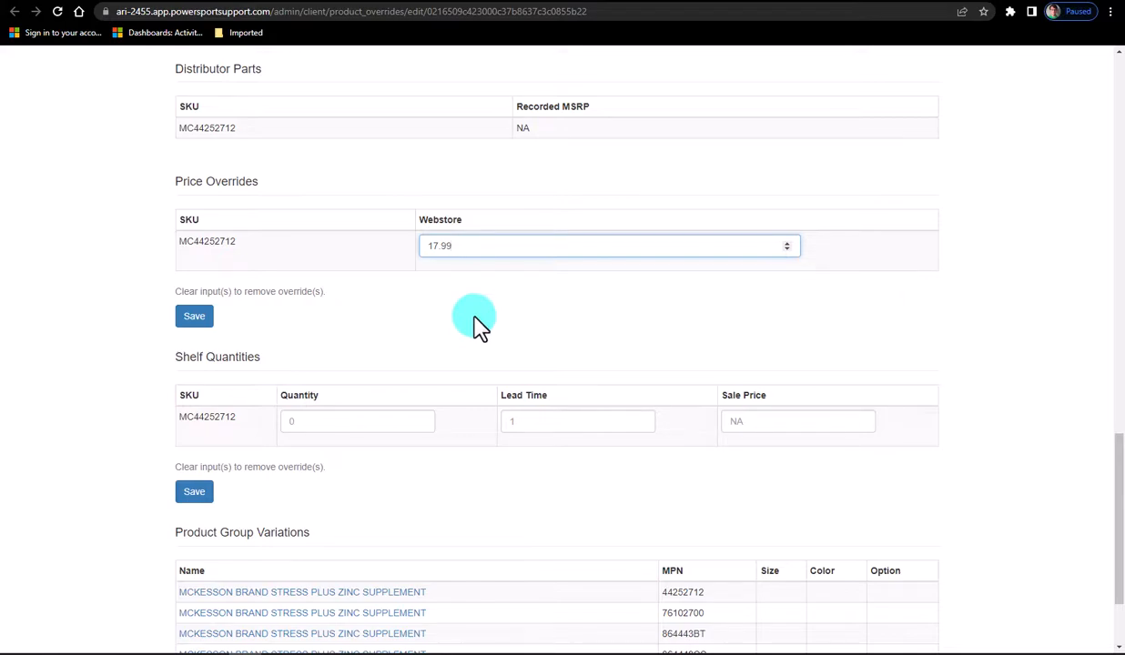
key("BackSpace")
key("BackSpace")
key("BackSpace")
key("BackSpace")
key("BackSpace")
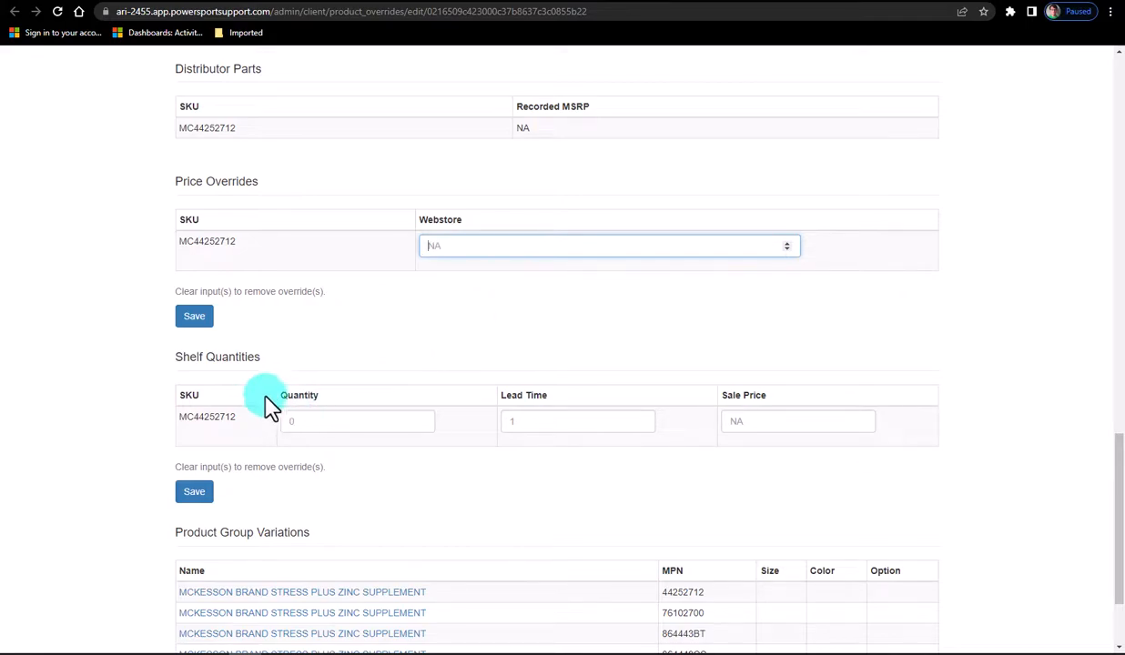
Step: Set the sale price to 17.99 in the product's shelf quantities and save them
left_click_drag(263, 356, 179, 355)
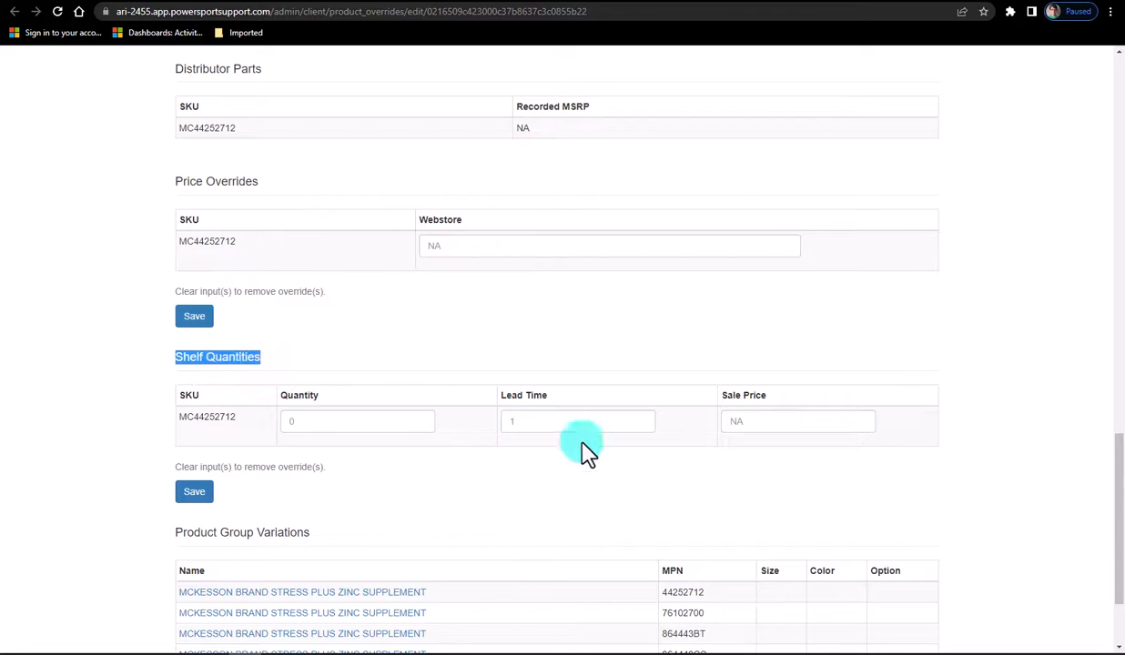
left_click(760, 422)
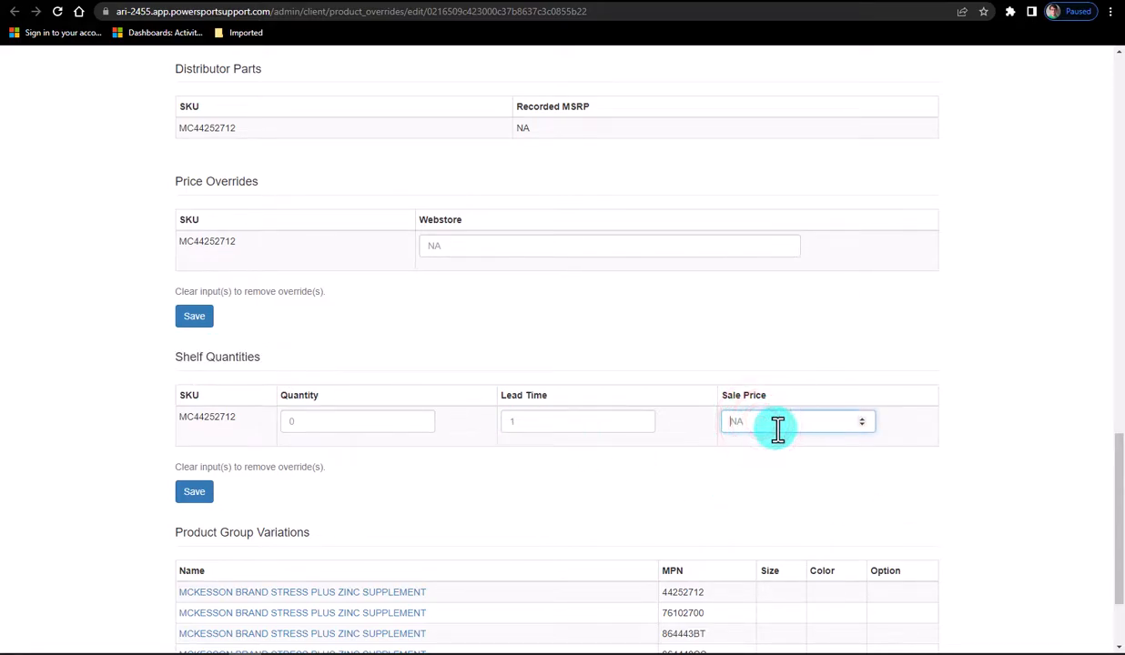
type("17.99")
left_click(191, 496)
scroll(503, 461, "up", 15)
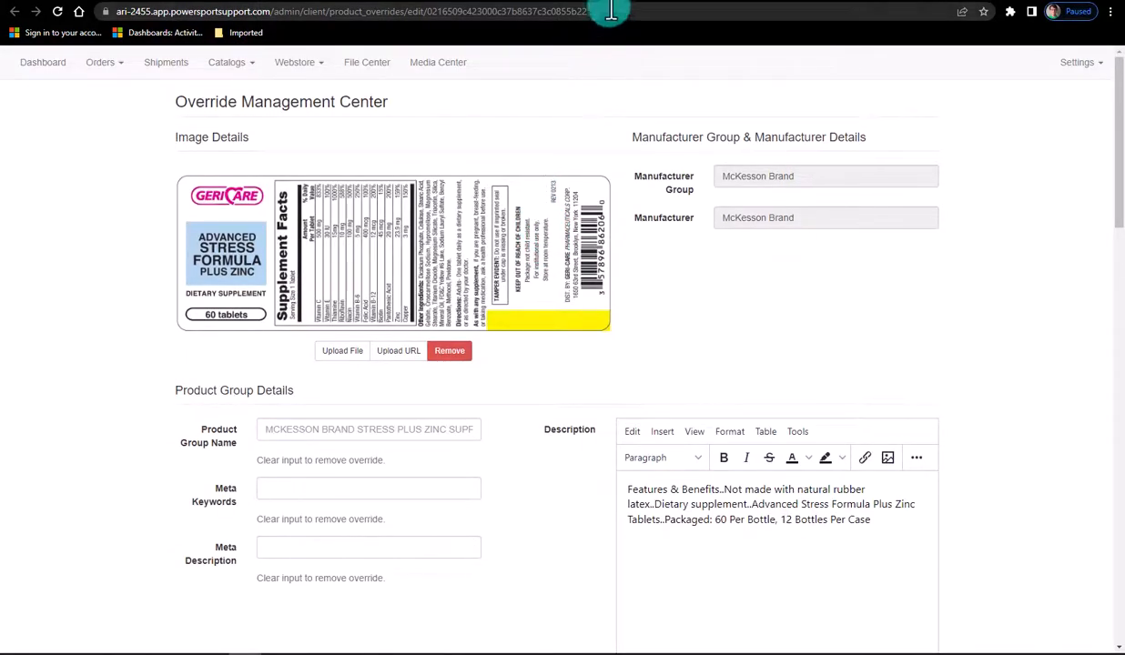
Step: Return to the product catalog, go to the File Center, and open the client price overrides import to examine its upload options
left_click(364, 1)
left_click(259, 3)
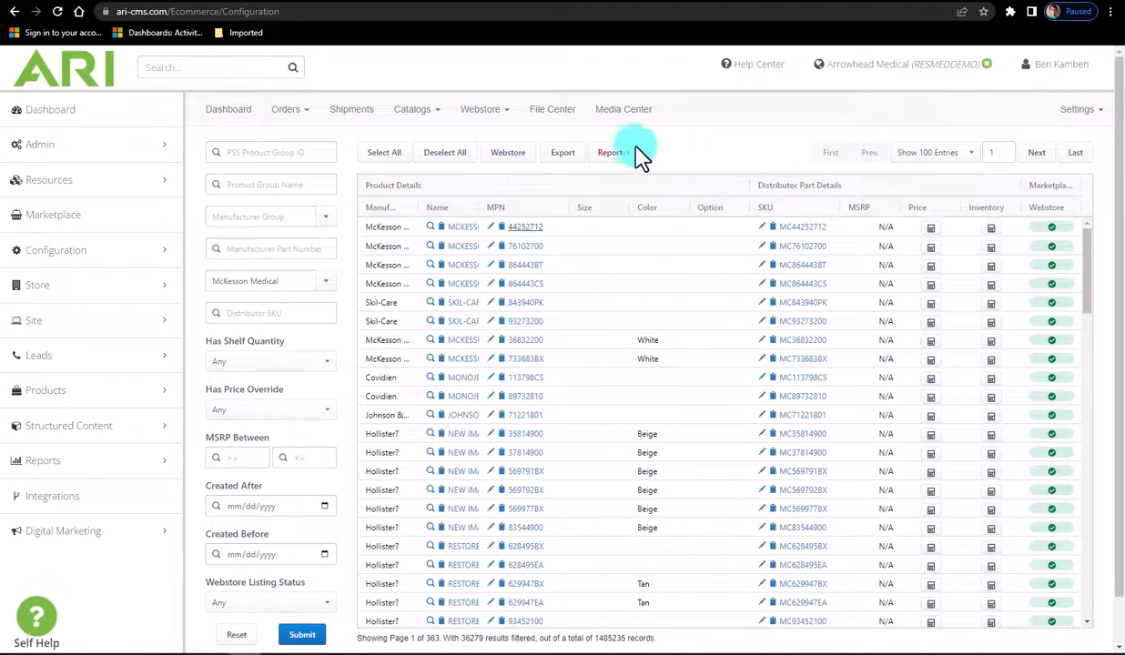
left_click(550, 117)
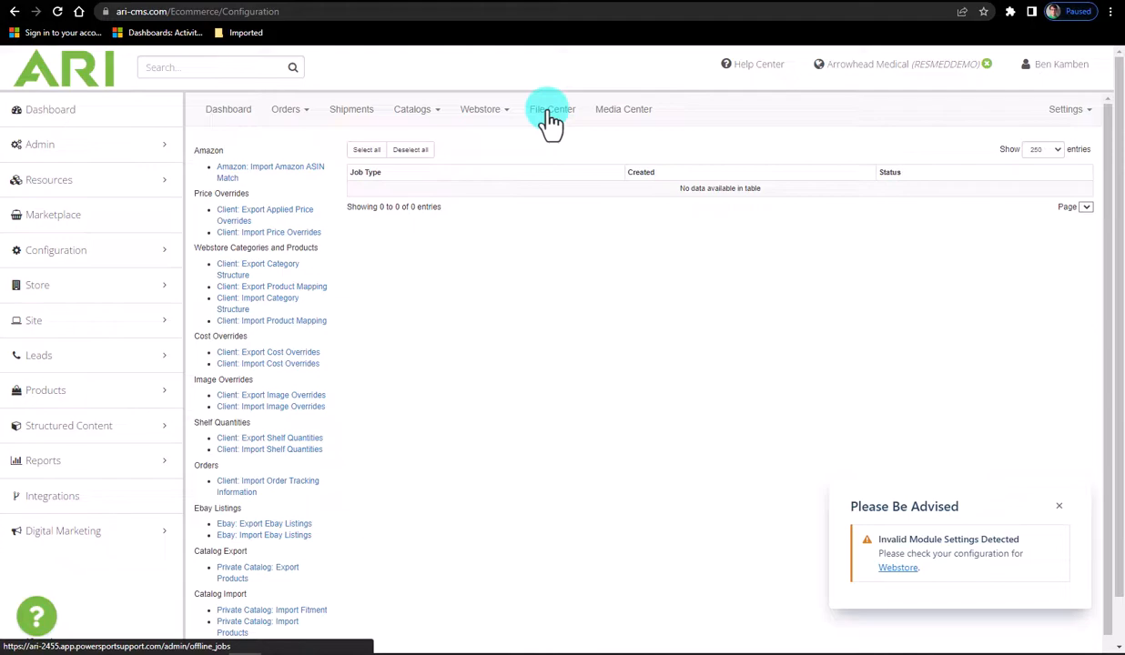
left_click_drag(252, 192, 188, 202)
left_click(476, 258)
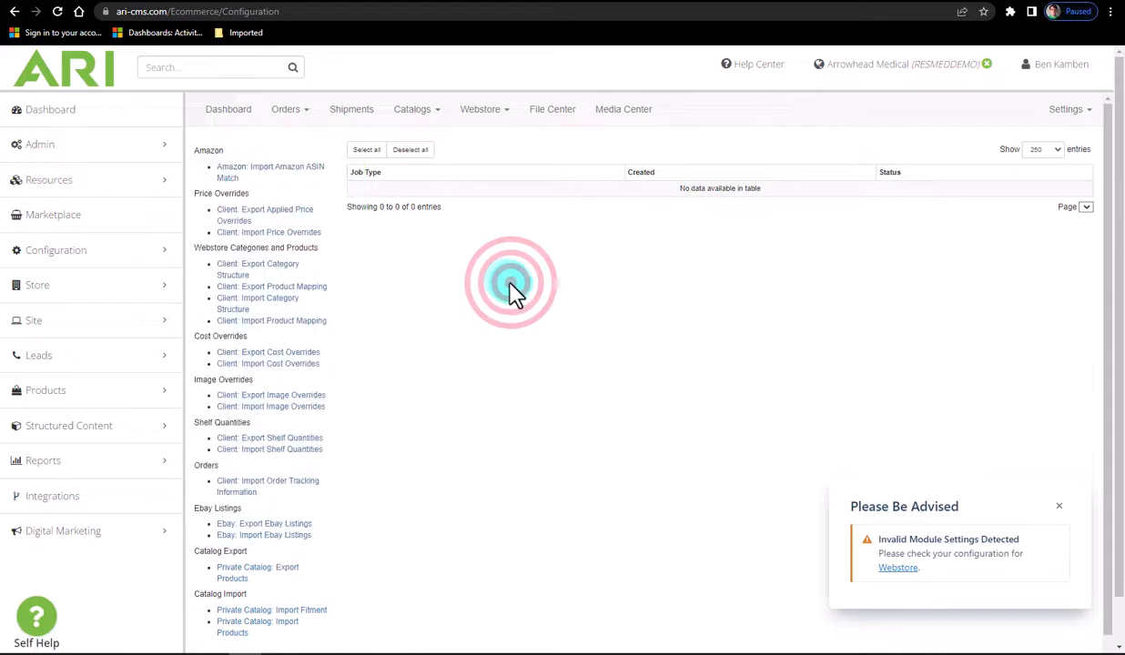
left_click_drag(258, 193, 214, 198)
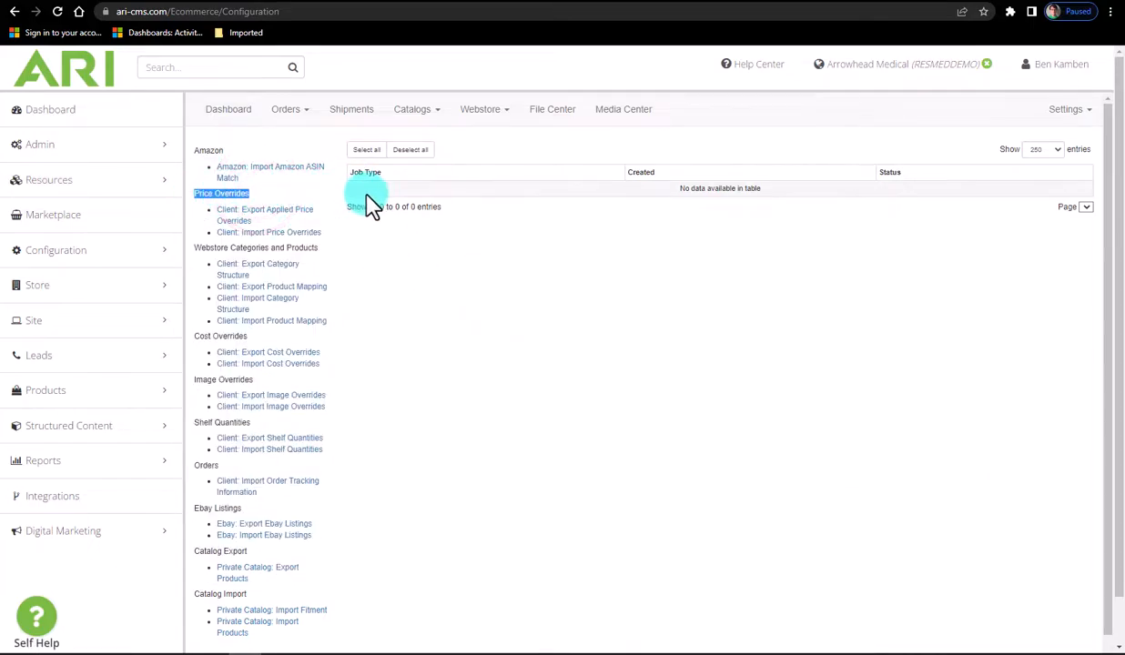
left_click(260, 234)
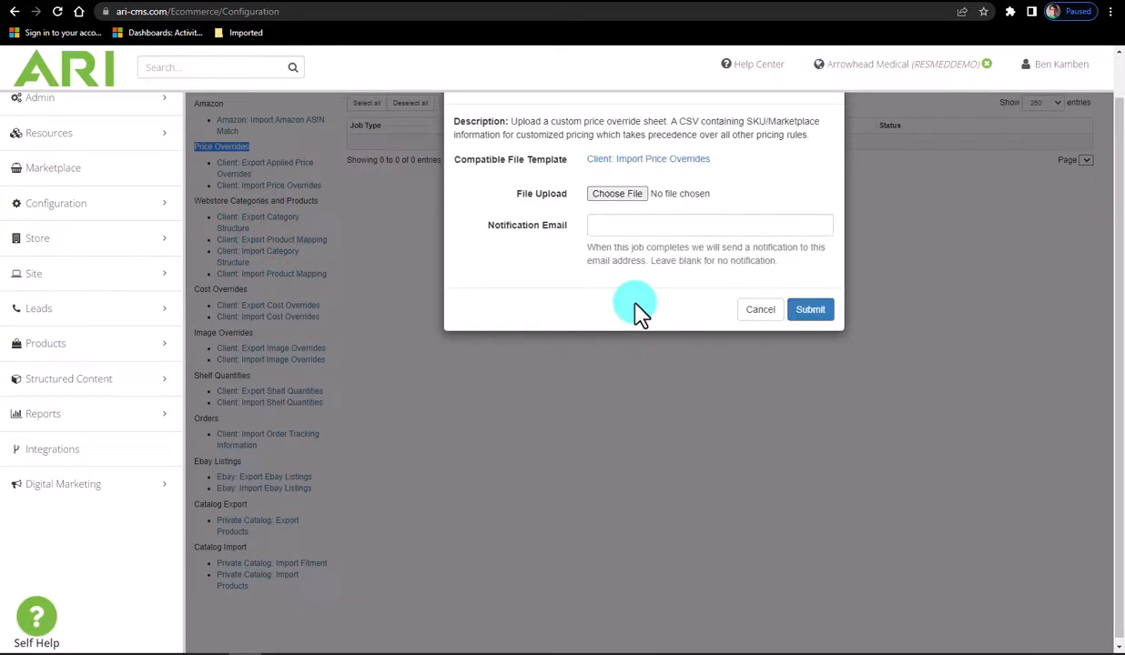
Step: Download the compatible file template for the client price overrides import and open it in Excel
scroll(655, 313, "up", 1)
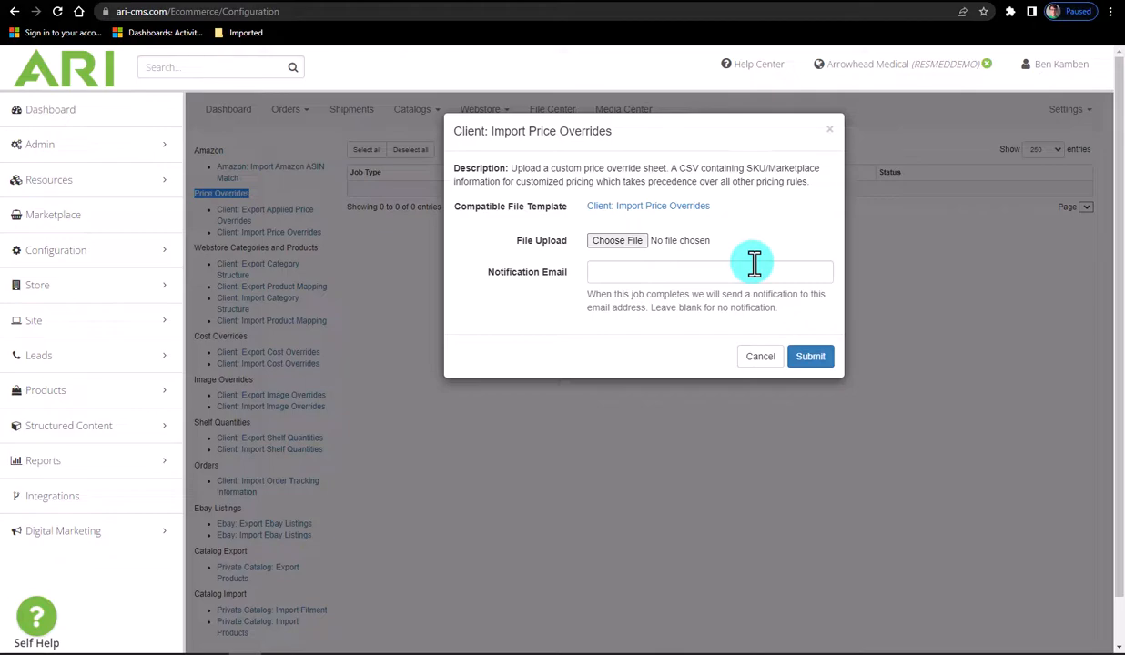
left_click(667, 208)
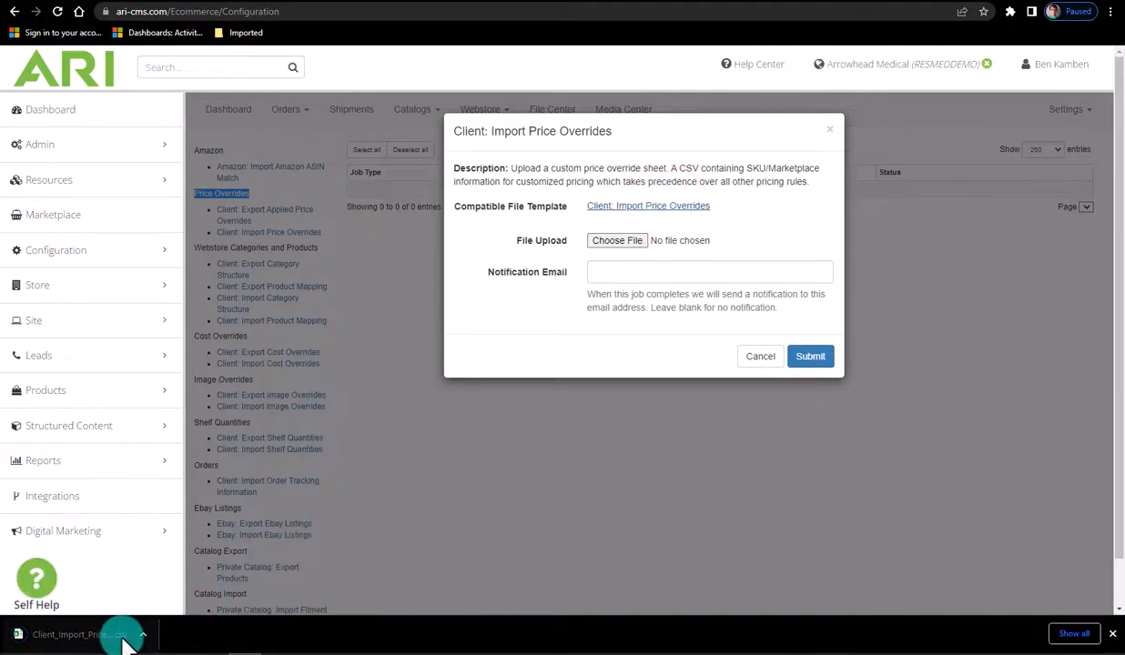
left_click(142, 634)
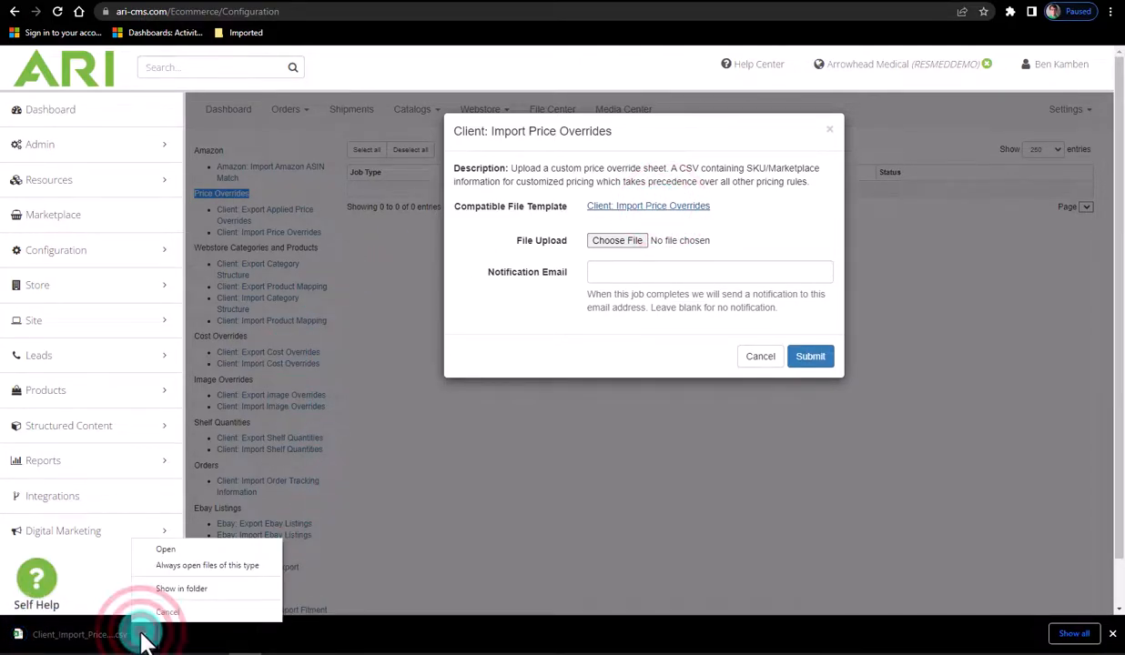
left_click(166, 551)
Step: Fit all column widths to their contents and examine the catalog, source, distributor SKU and override price columns
left_click(10, 150)
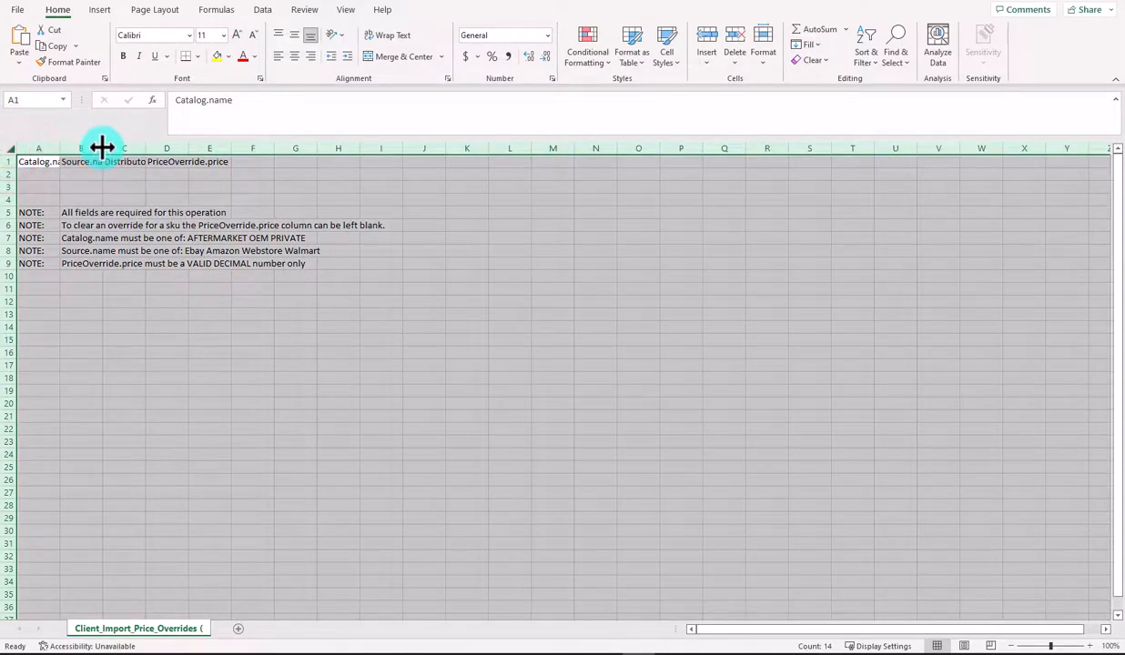
double_click(101, 147)
left_click(43, 173)
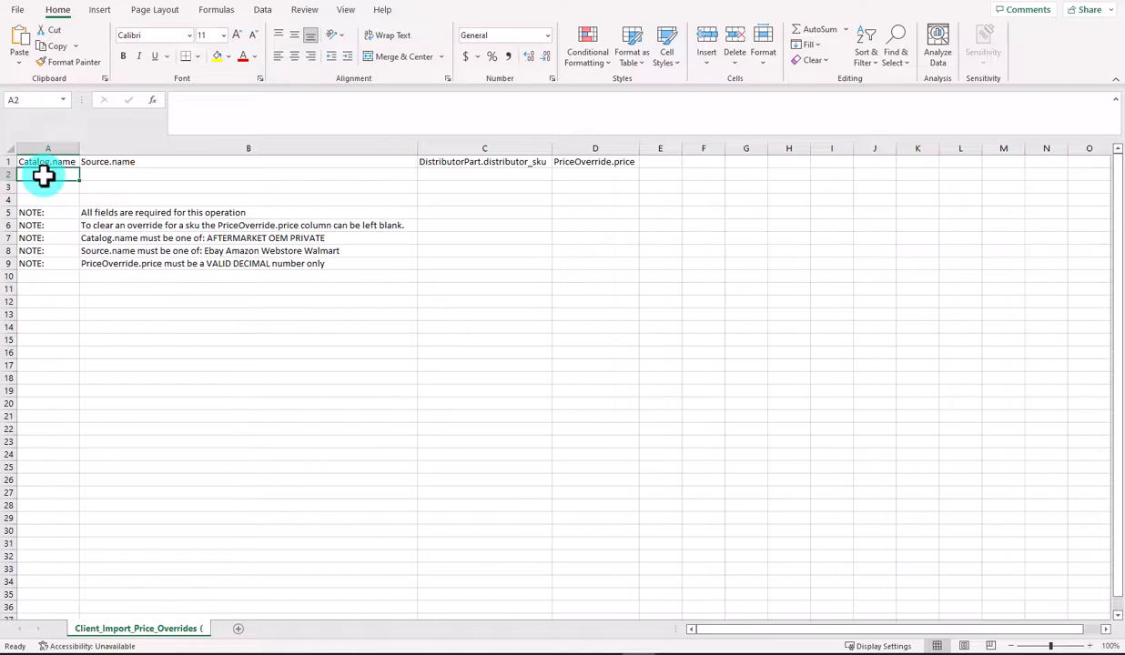
left_click(150, 176)
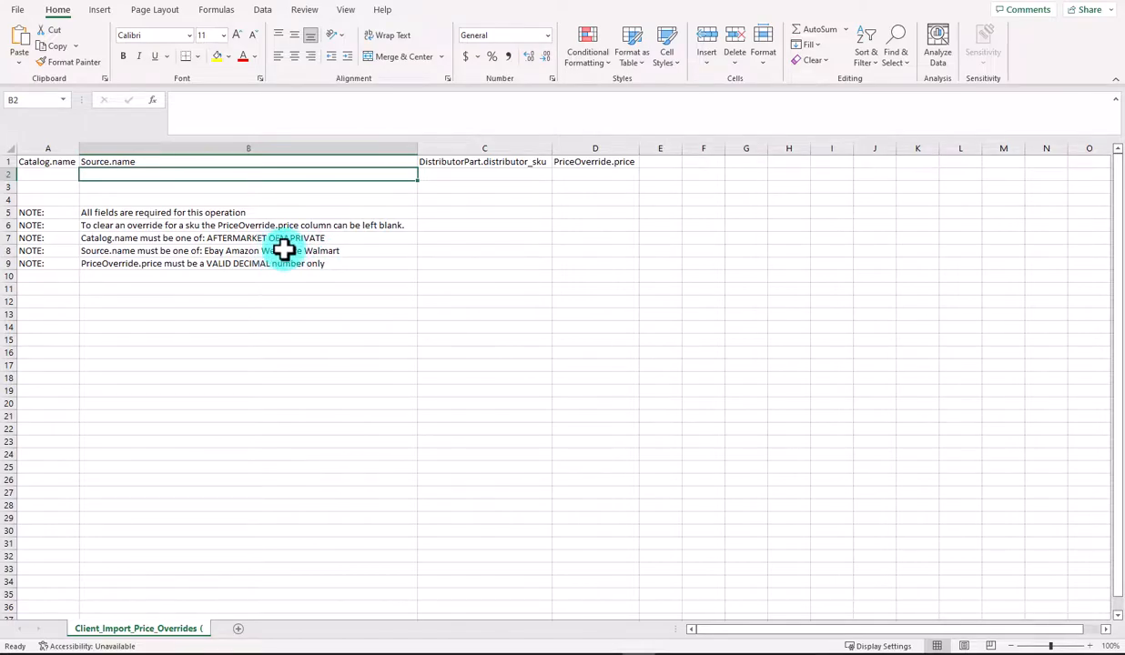
left_click(485, 175)
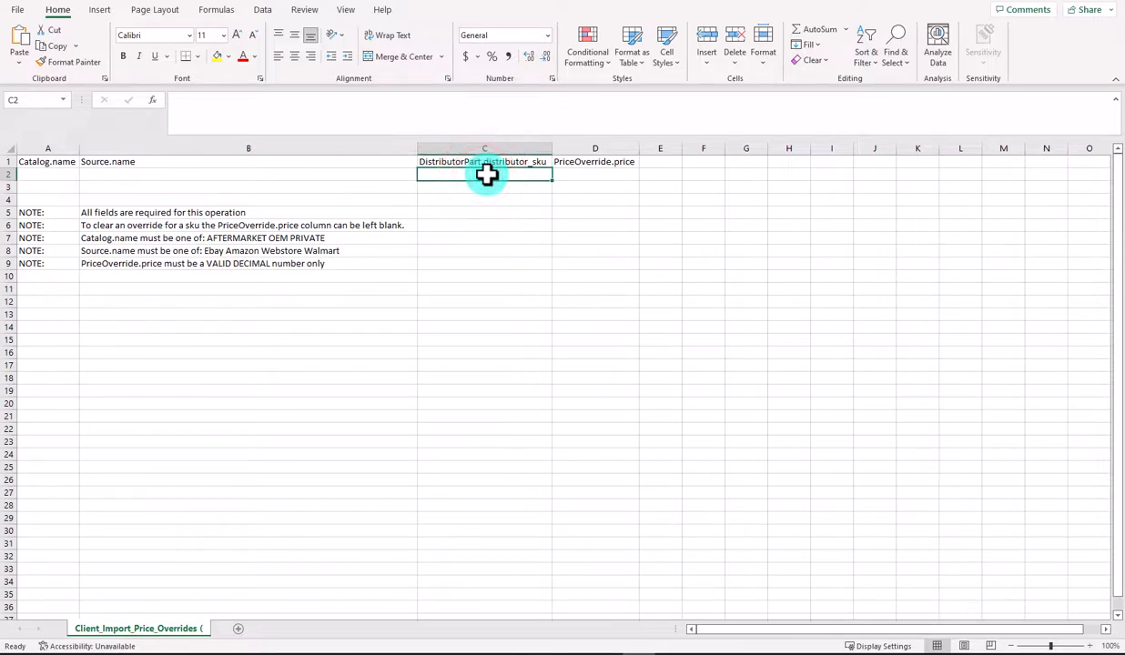
left_click(597, 176)
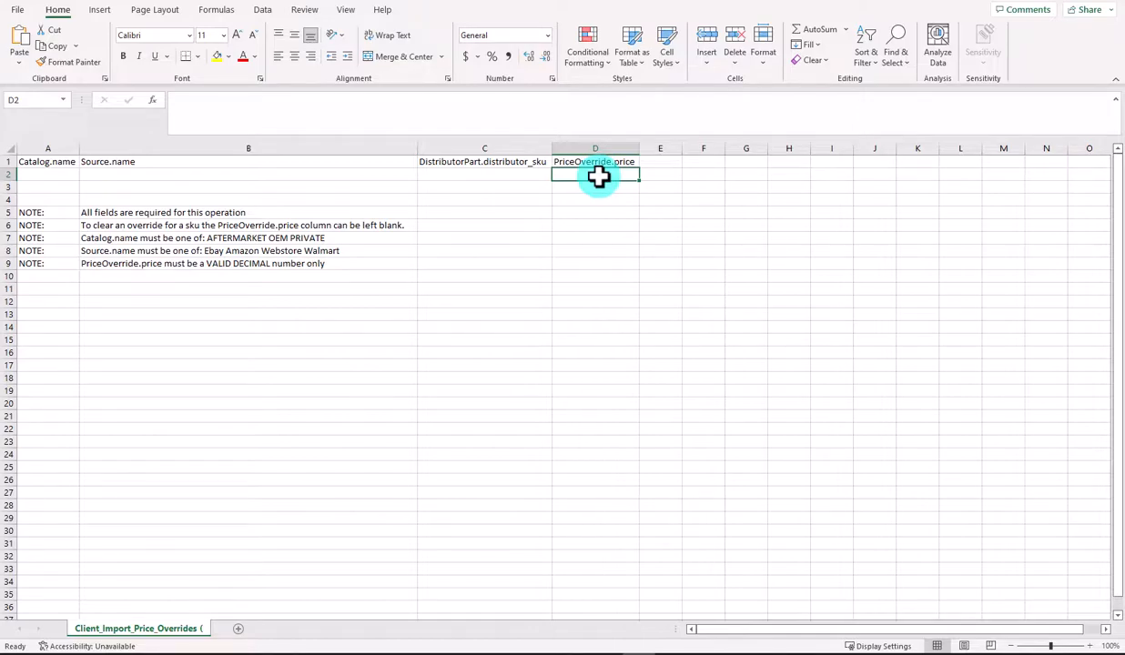
Step: Return to the price overrides import form in ARI, examine its file upload and notification email fields, and close it without submitting
left_click(1050, 1)
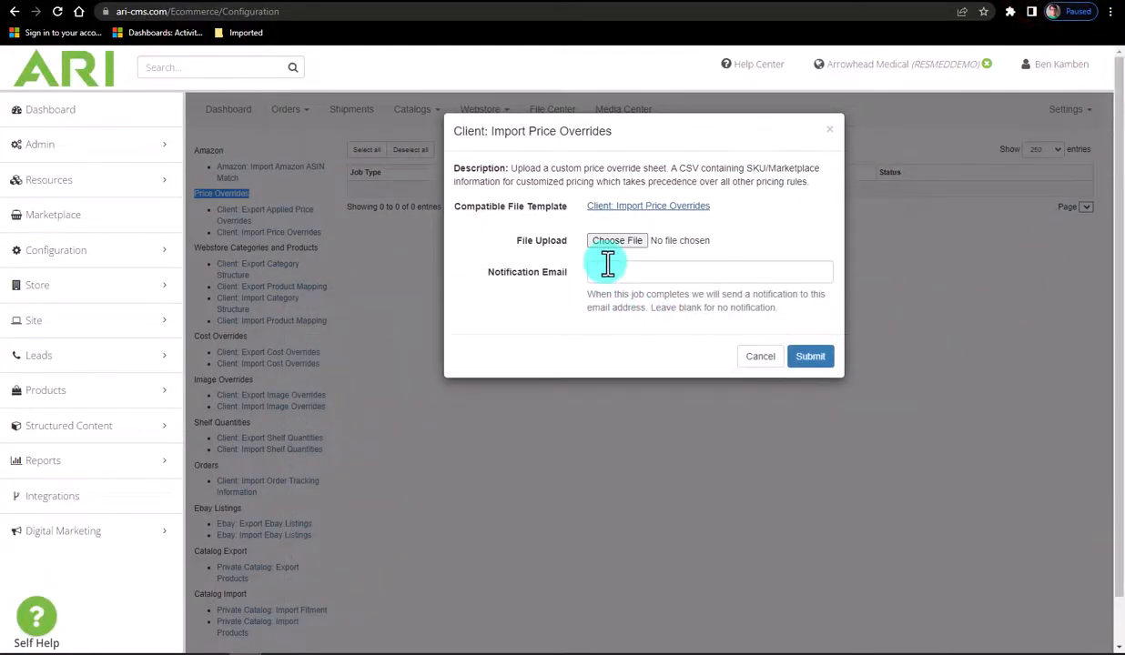
left_click_drag(567, 241, 517, 243)
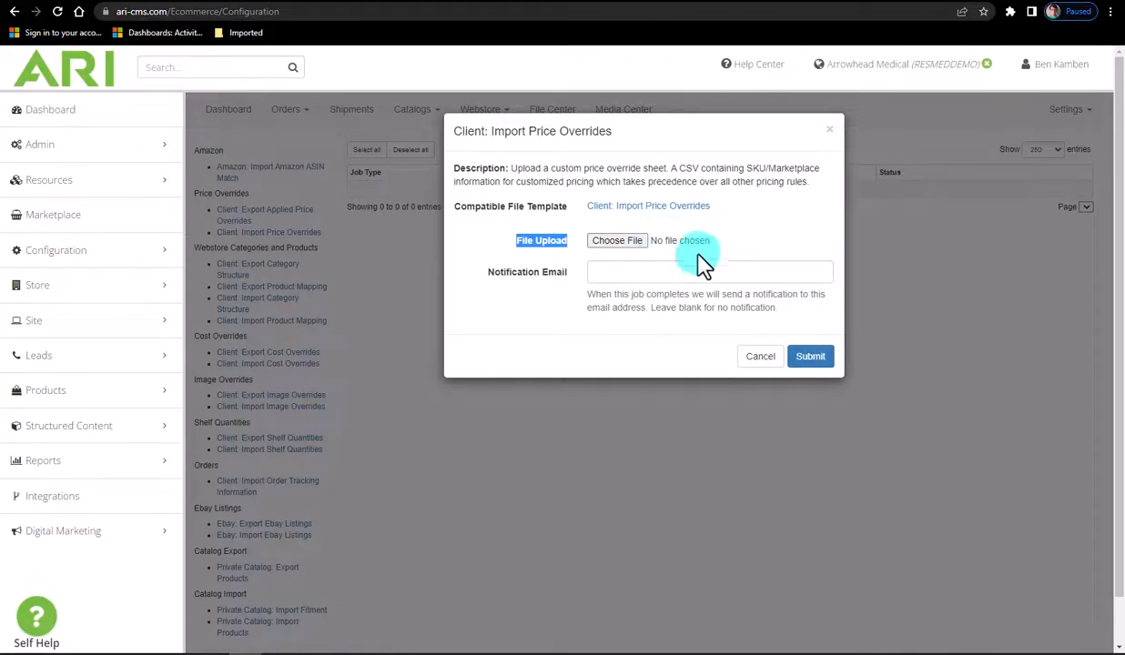
left_click(520, 301)
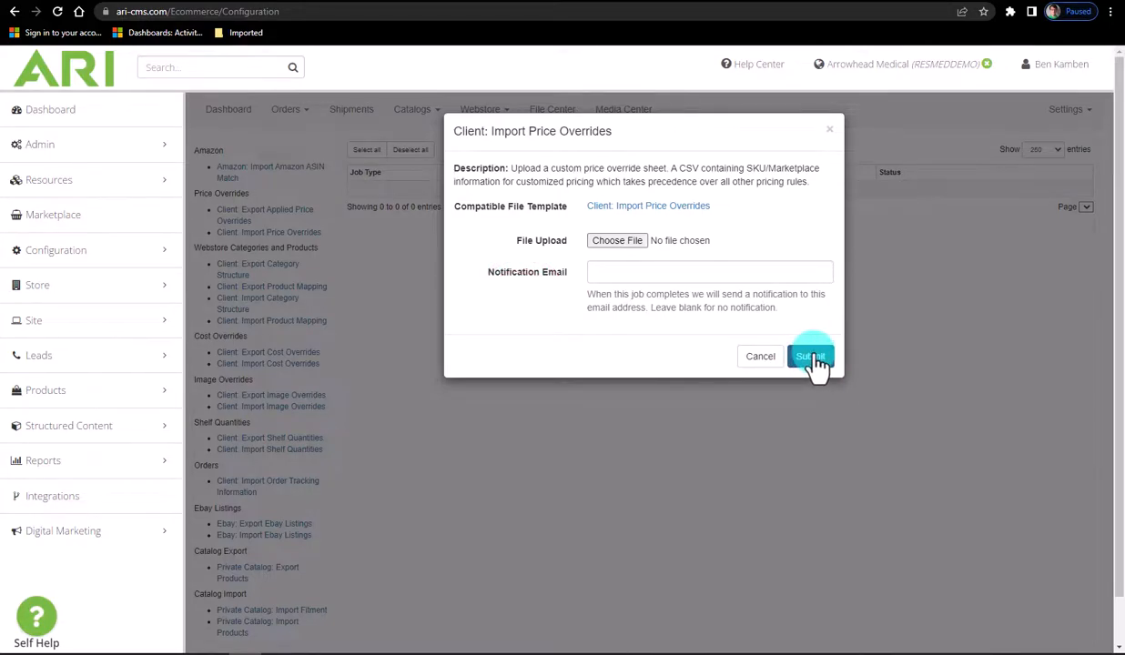
left_click(591, 314)
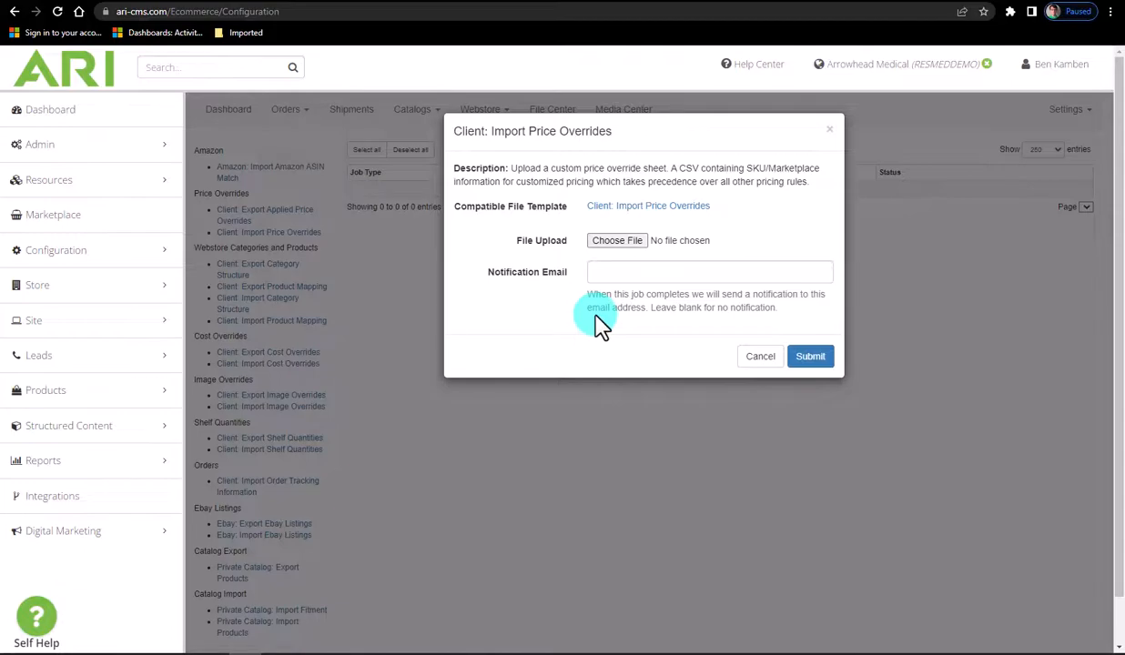
left_click_drag(567, 273, 484, 273)
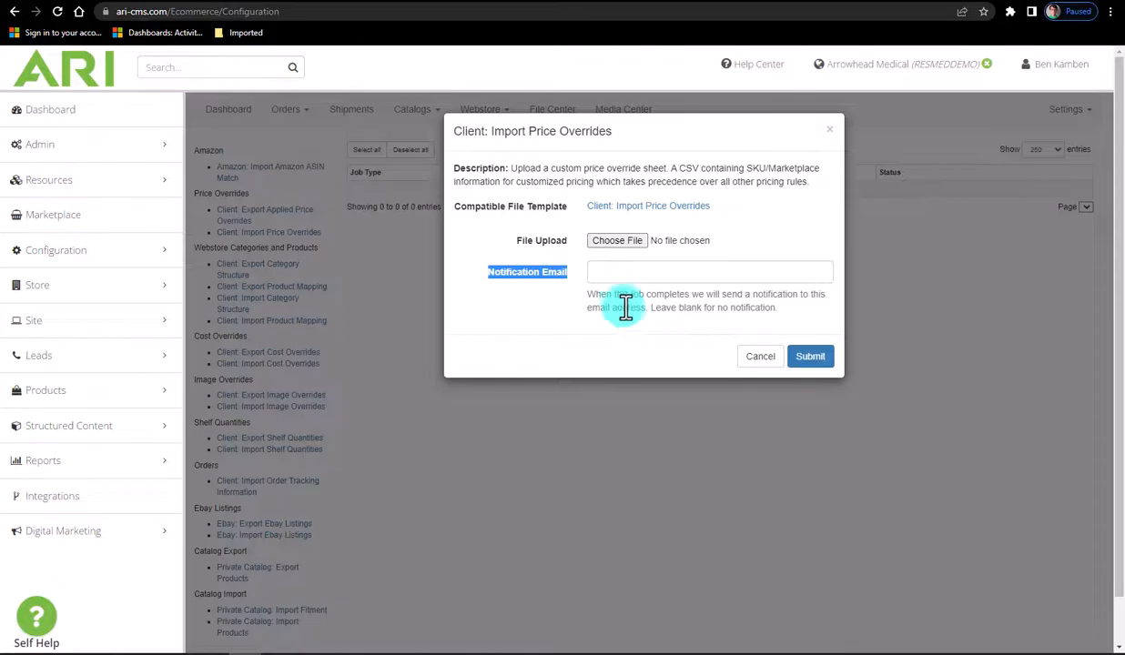
left_click(613, 274)
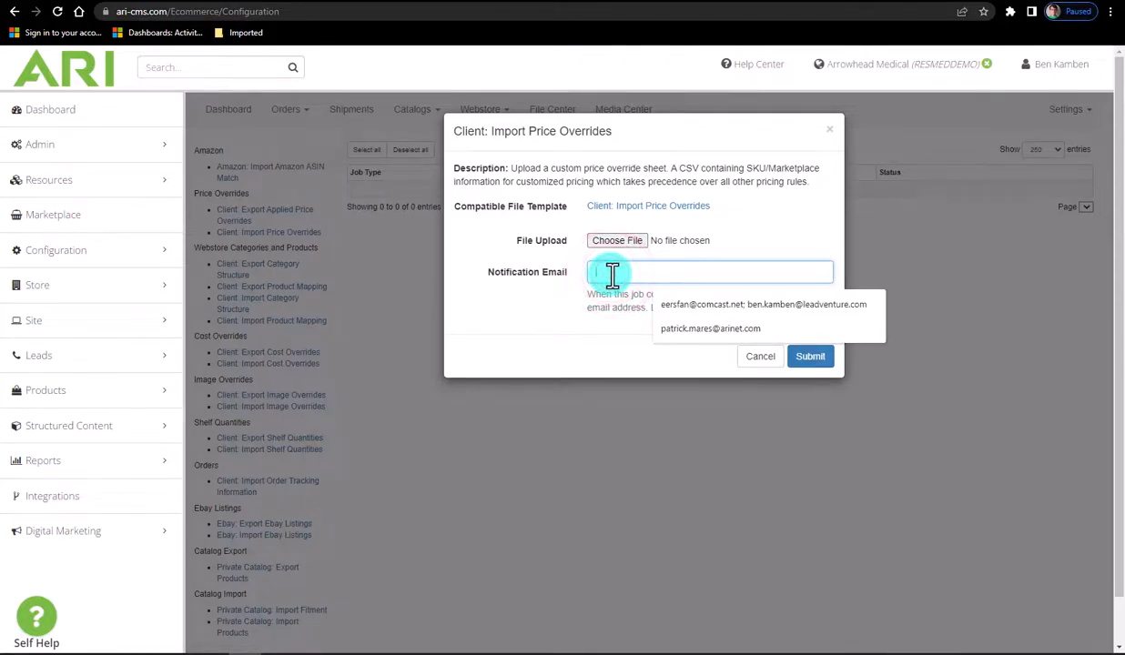
left_click(552, 292)
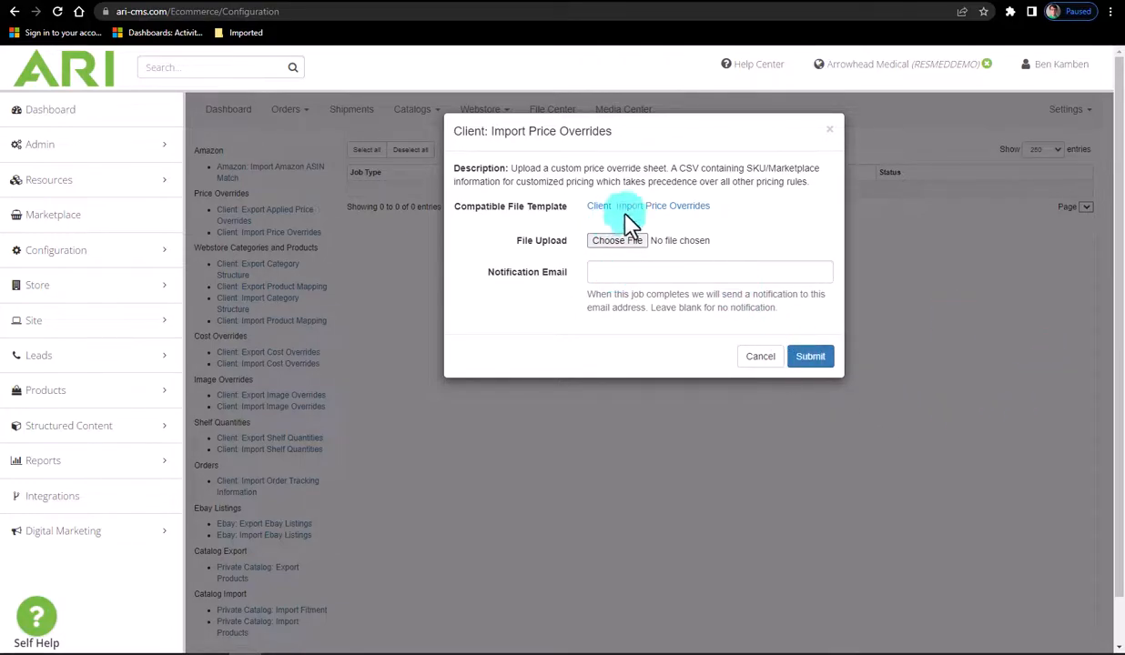
left_click(830, 134)
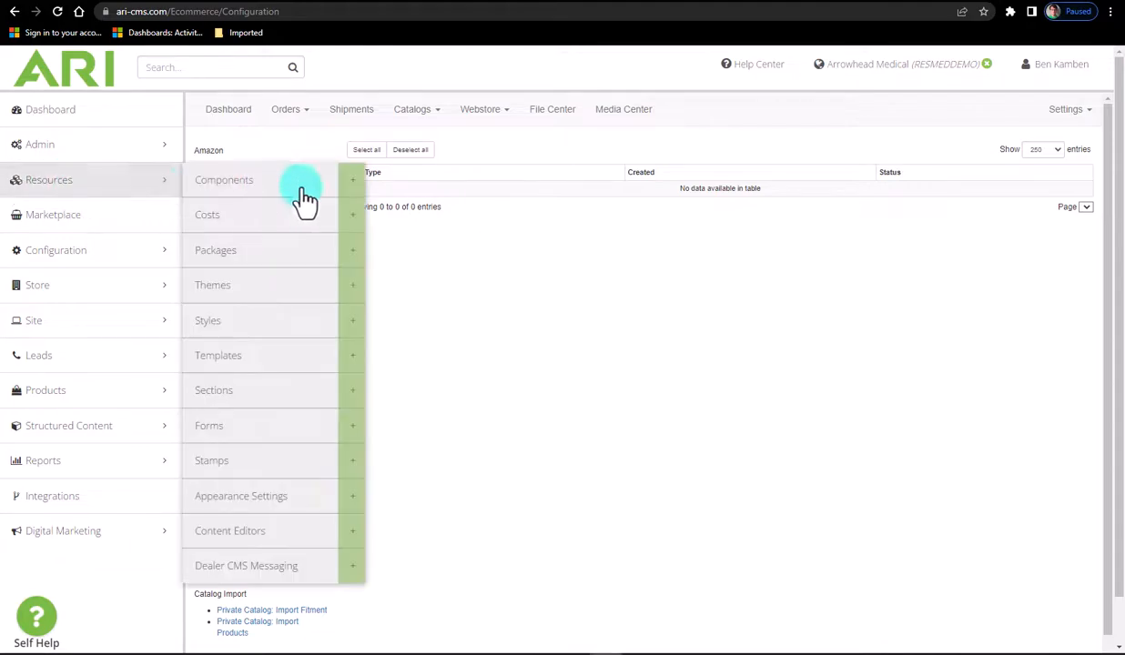
Step: Create a new webstore coupon with the name "20 off" and the code "20OFF"
left_click(504, 113)
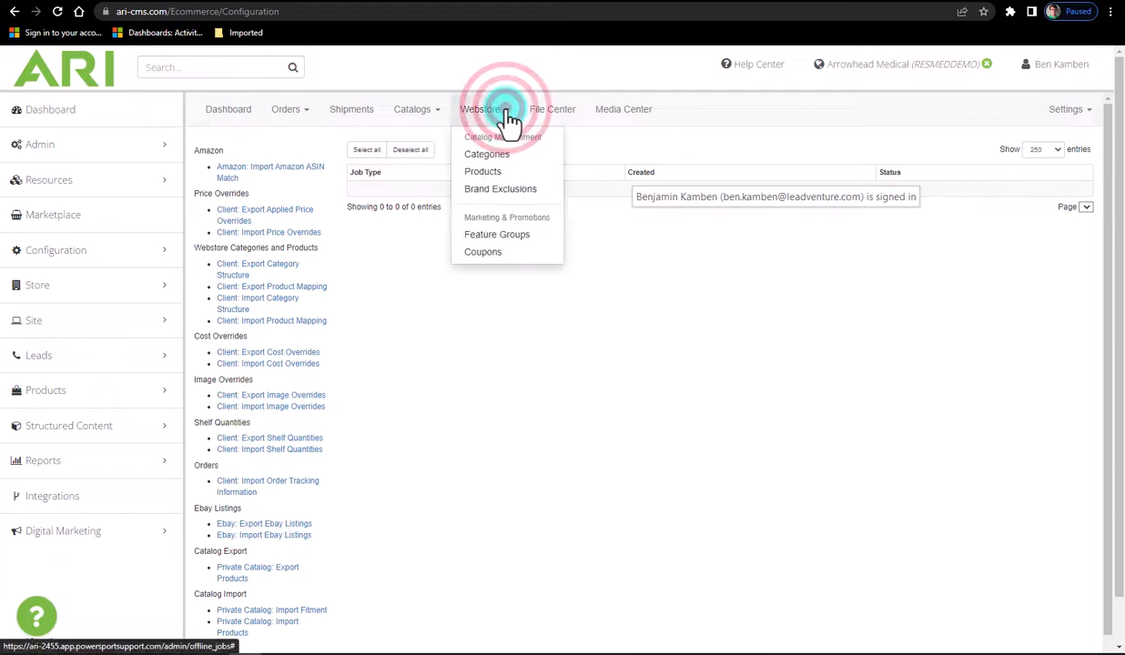
left_click(477, 257)
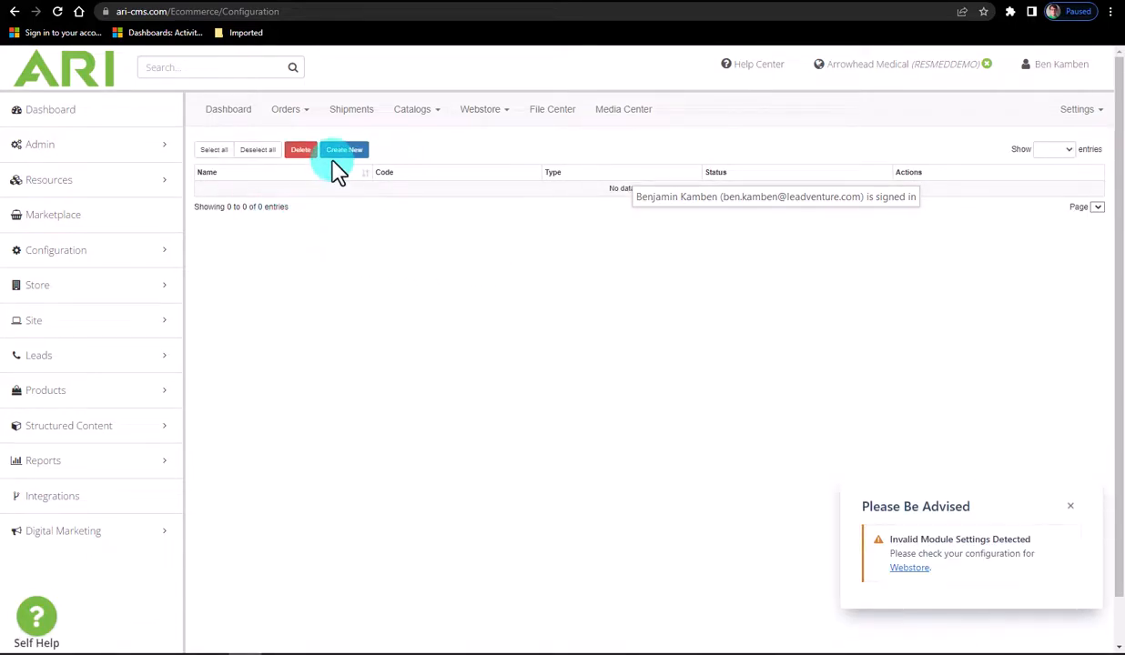
left_click(340, 149)
left_click(603, 171)
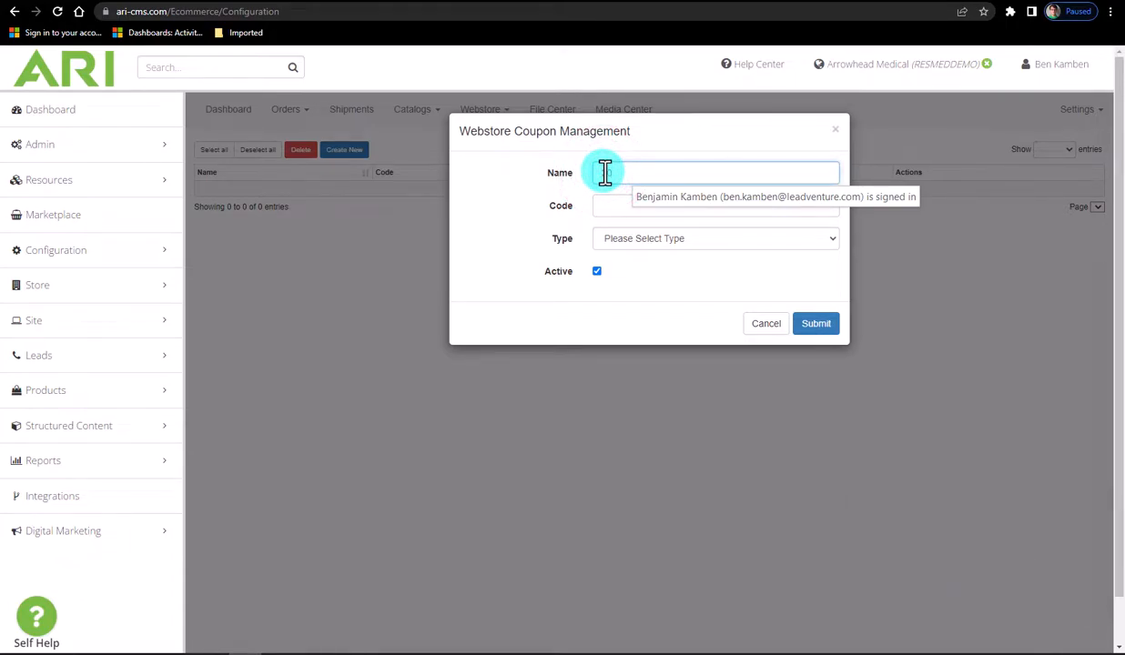
type("20 off")
left_click(603, 205)
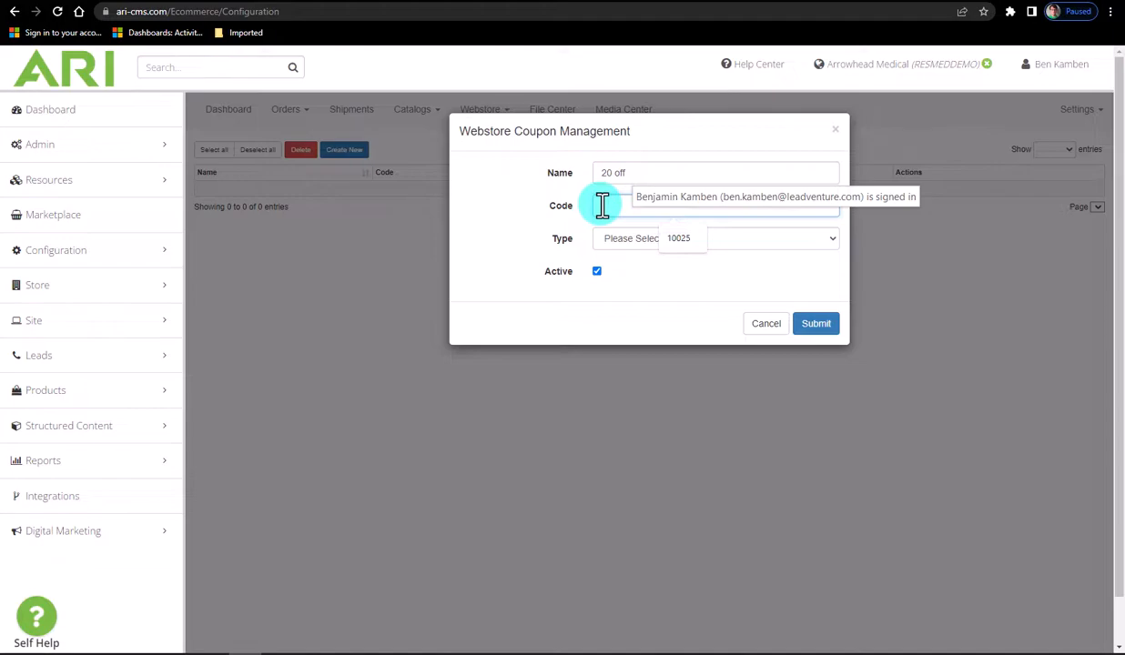
type("20OFF")
Step: Set the coupon type to % Off with a value of 20, keep it active, and submit it
left_click(643, 238)
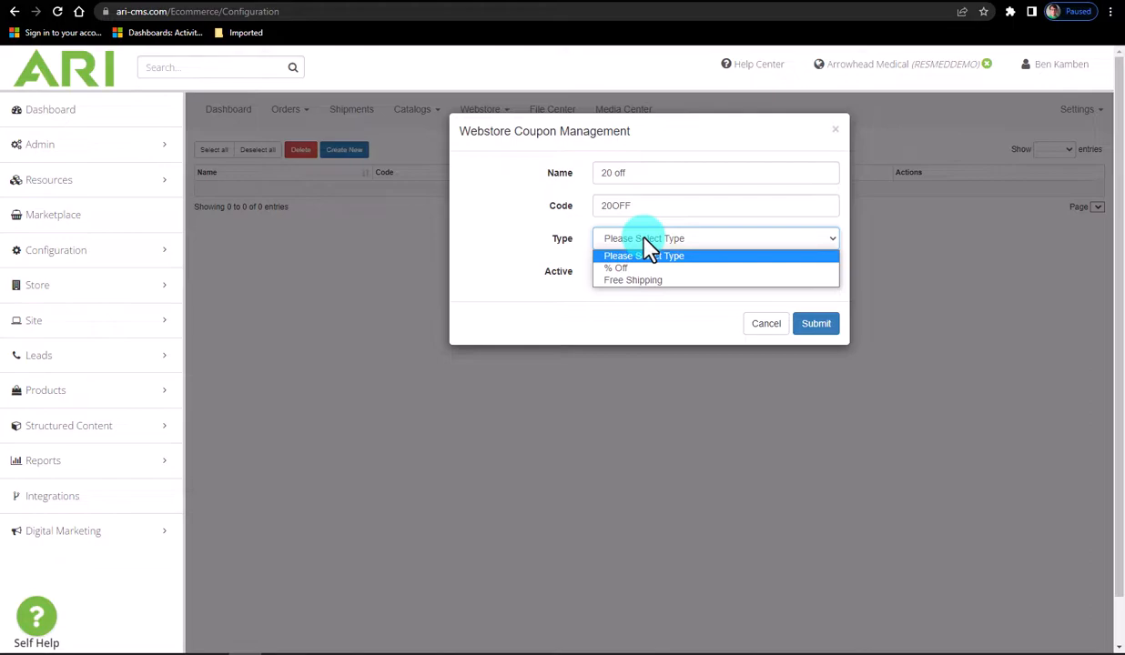
left_click(626, 268)
left_click(640, 272)
key("BackSpace")
type("20")
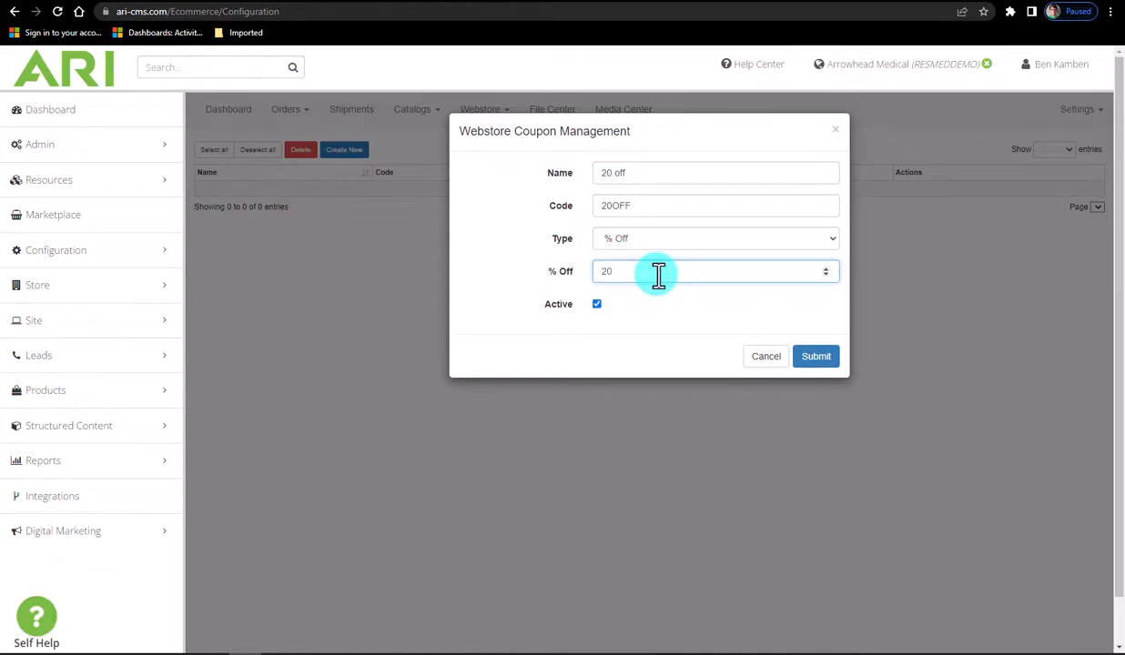
left_click(669, 316)
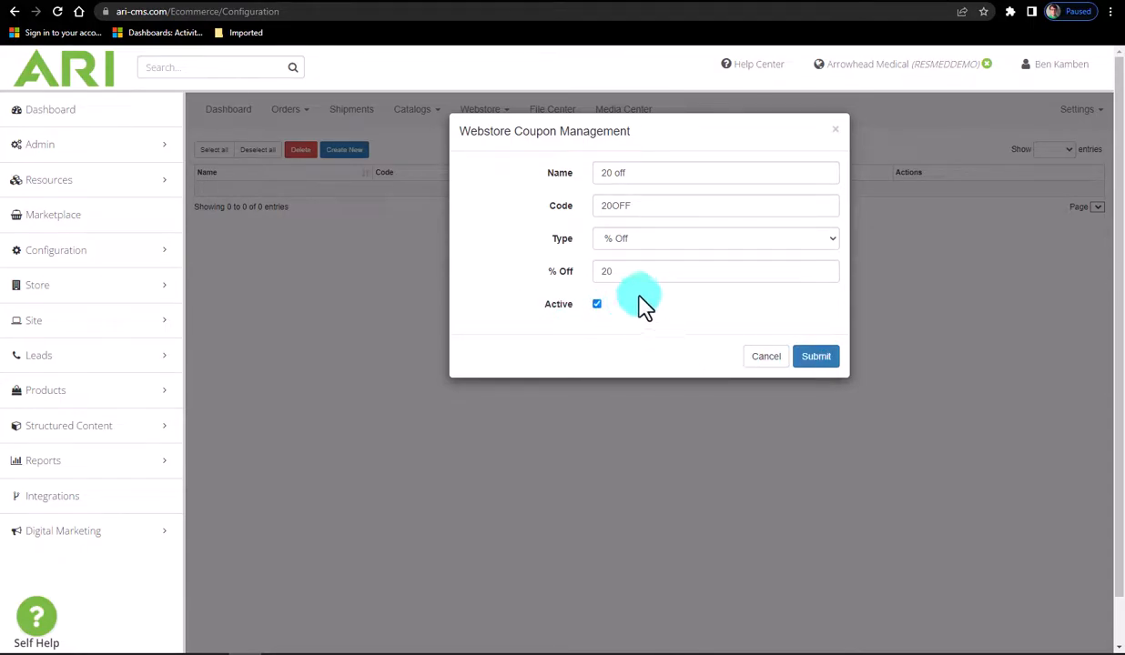
left_click(824, 358)
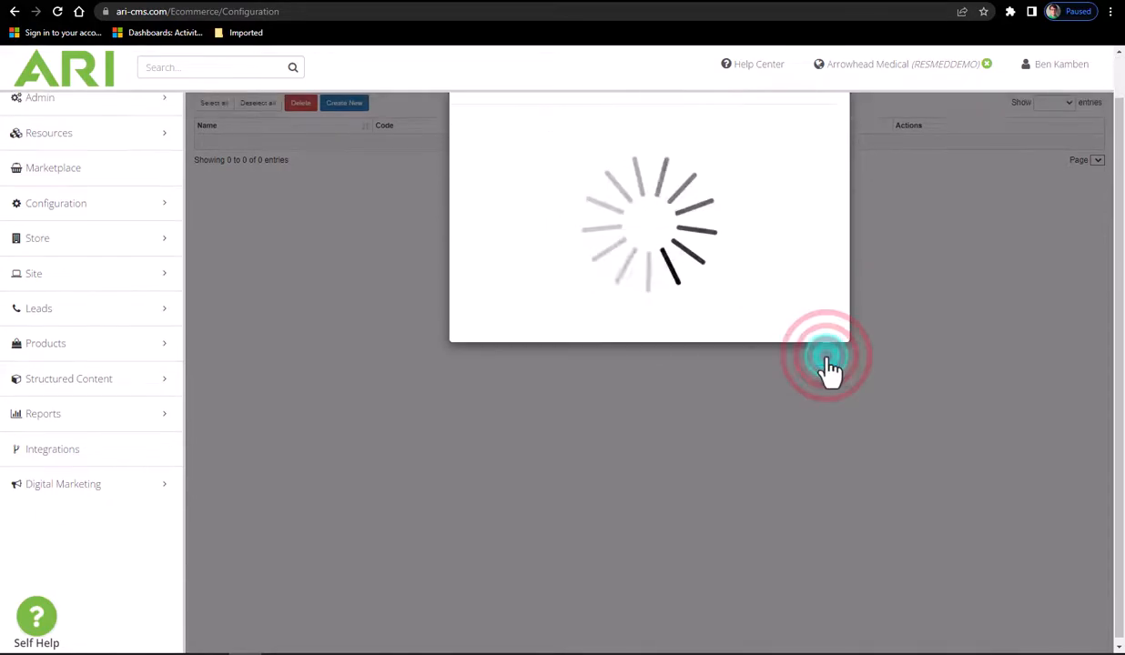
left_click(816, 242)
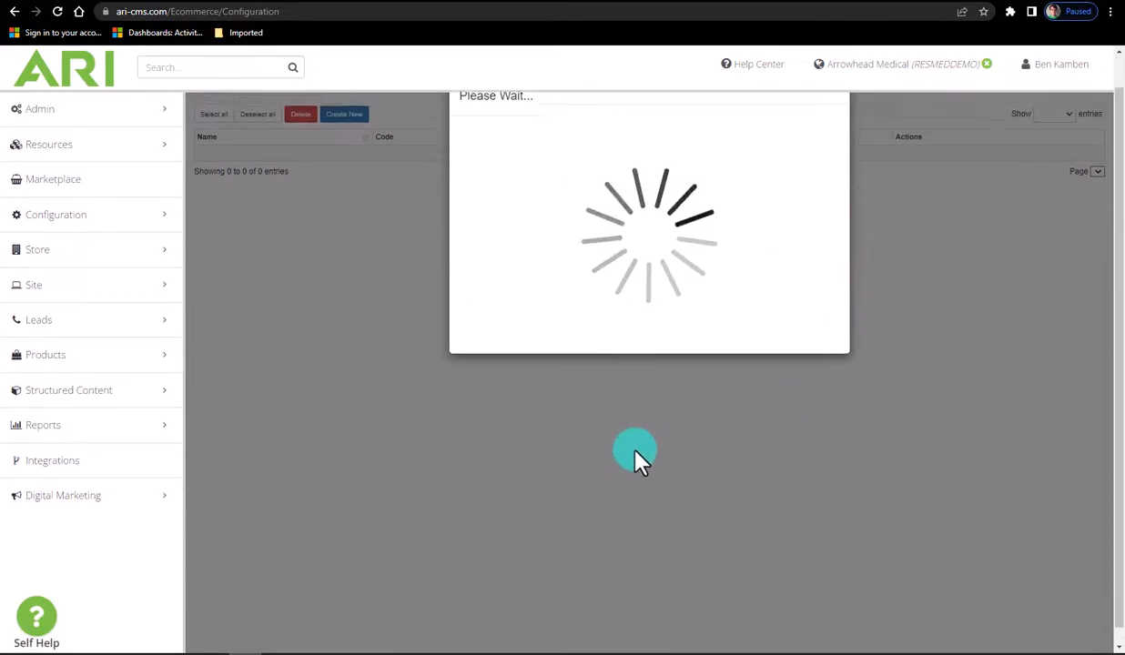
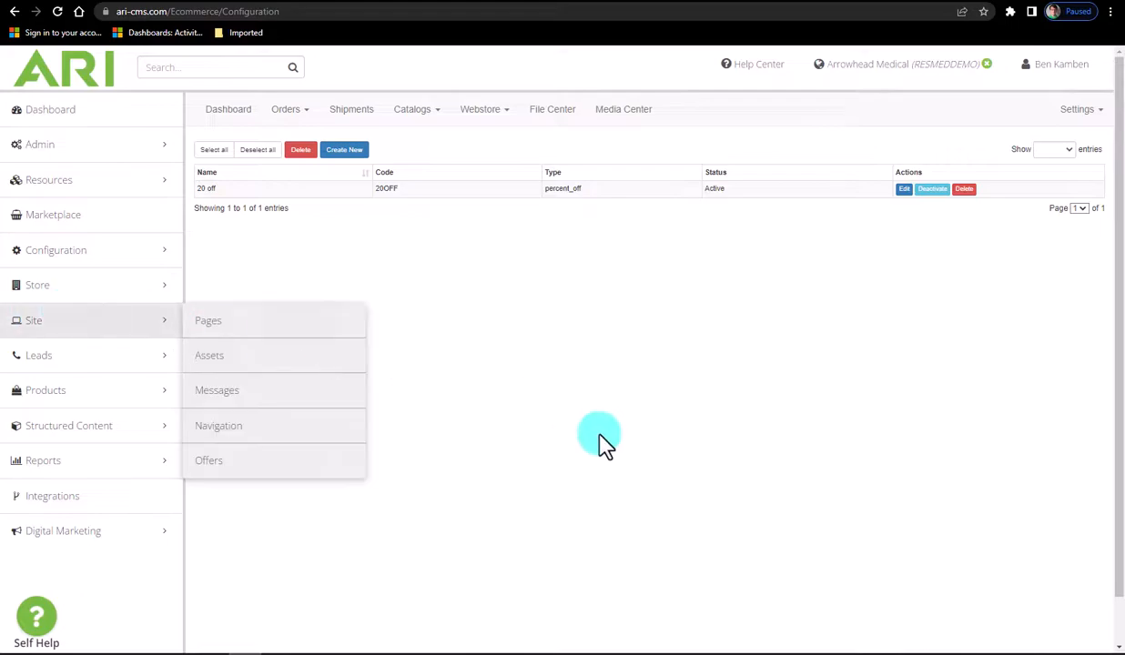
Step: Go to the File Center and examine its available import and export jobs
left_click(551, 116)
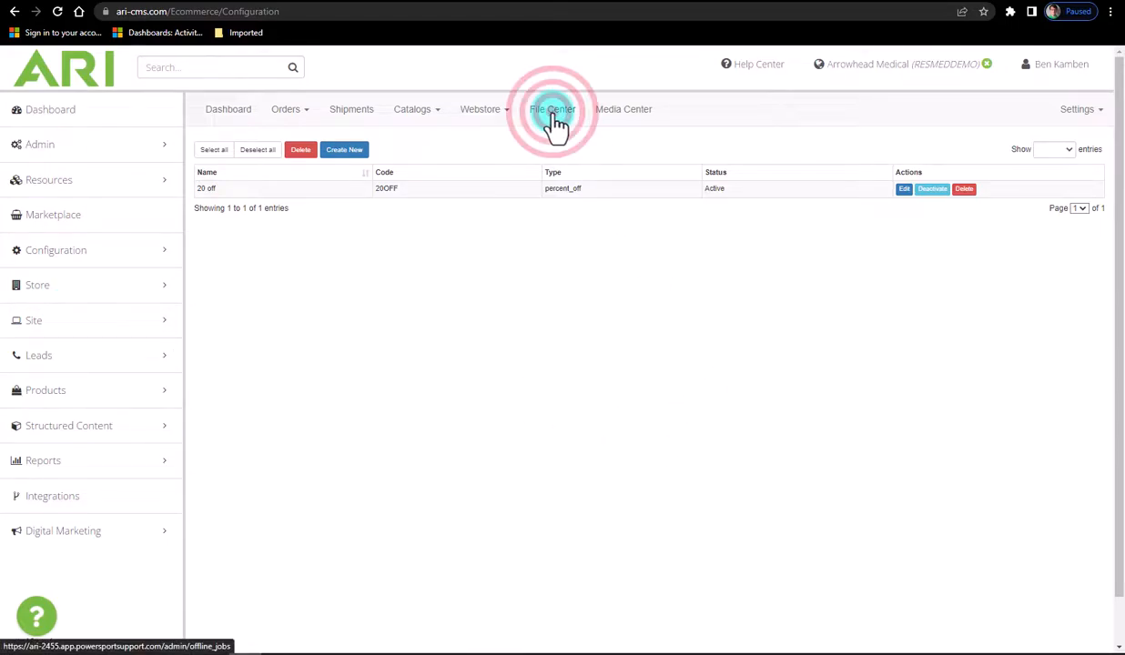
scroll(282, 300, "down", 1)
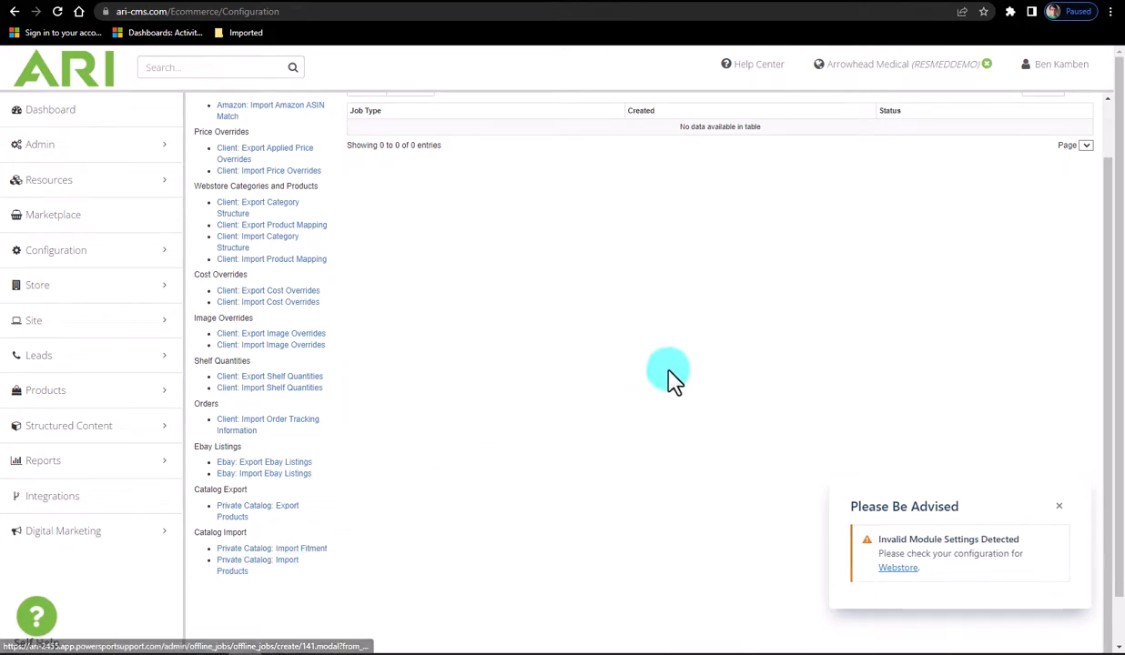
scroll(673, 378, "up", 1)
Step: Look over the catalog options and open the order lookup page to examine its search filters
left_click(436, 117)
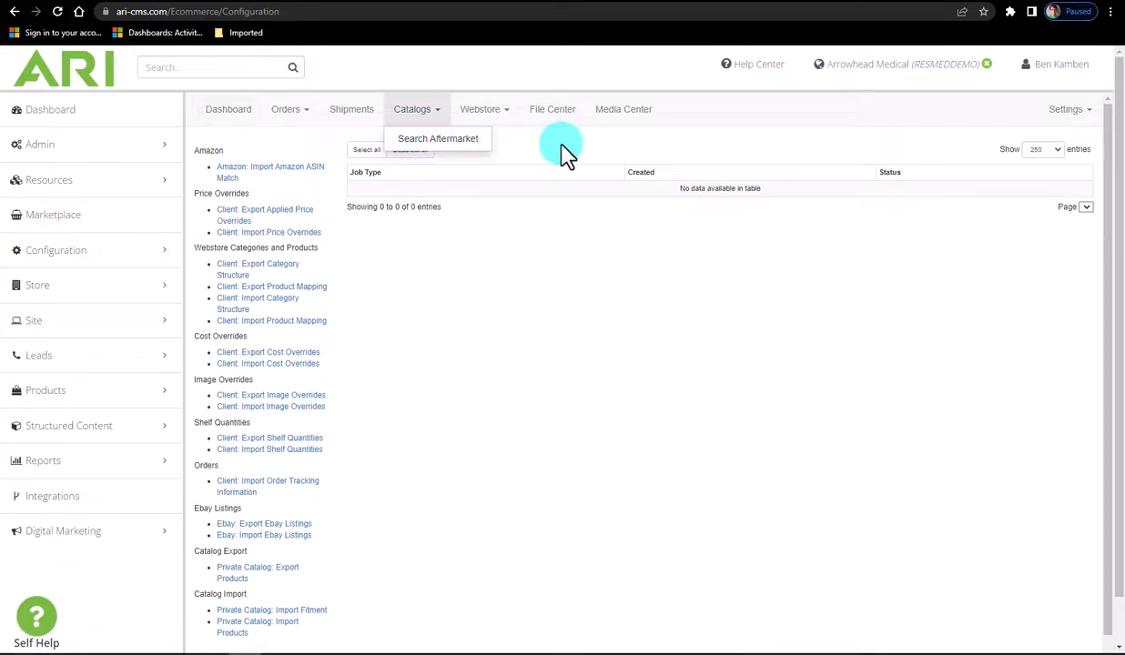
left_click(753, 107)
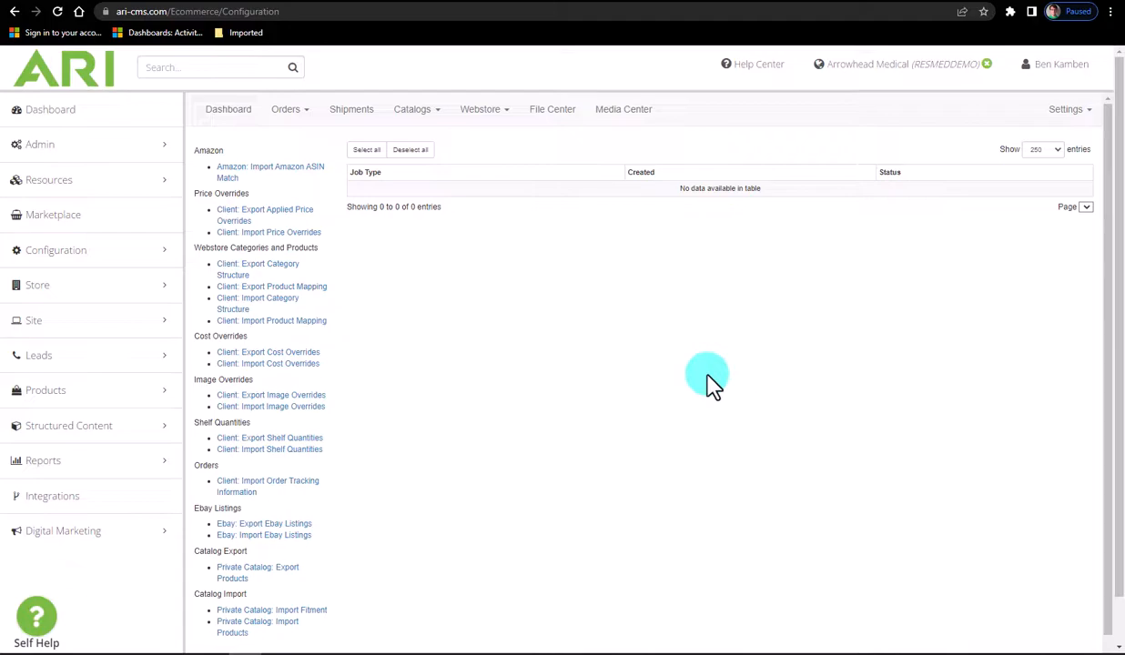
left_click(310, 116)
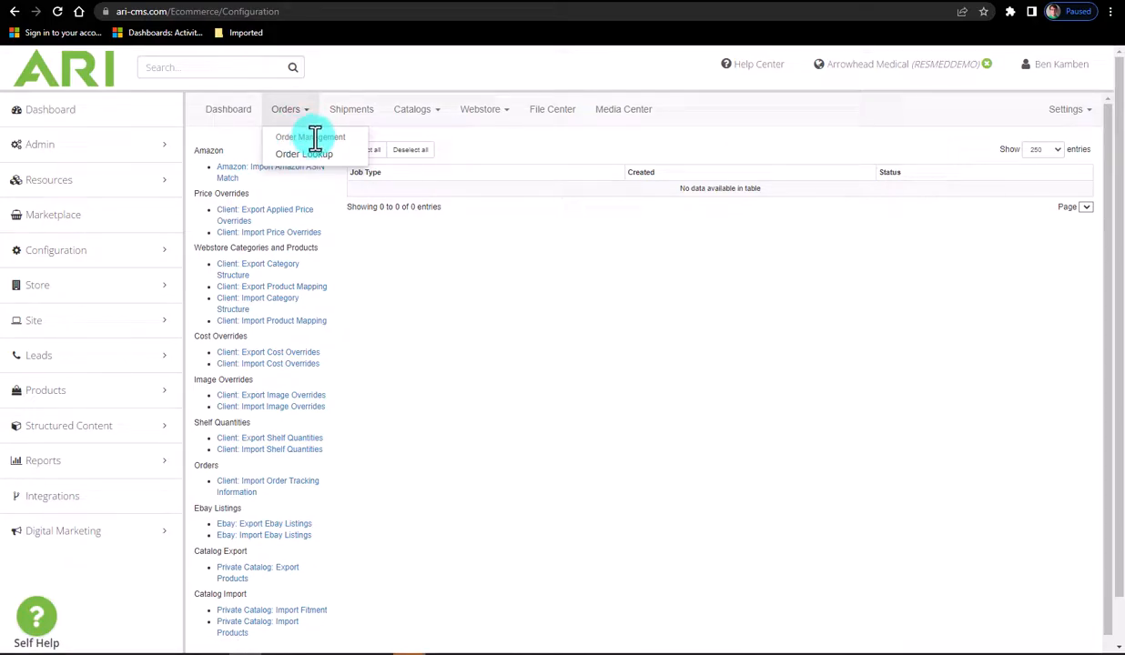
left_click(310, 155)
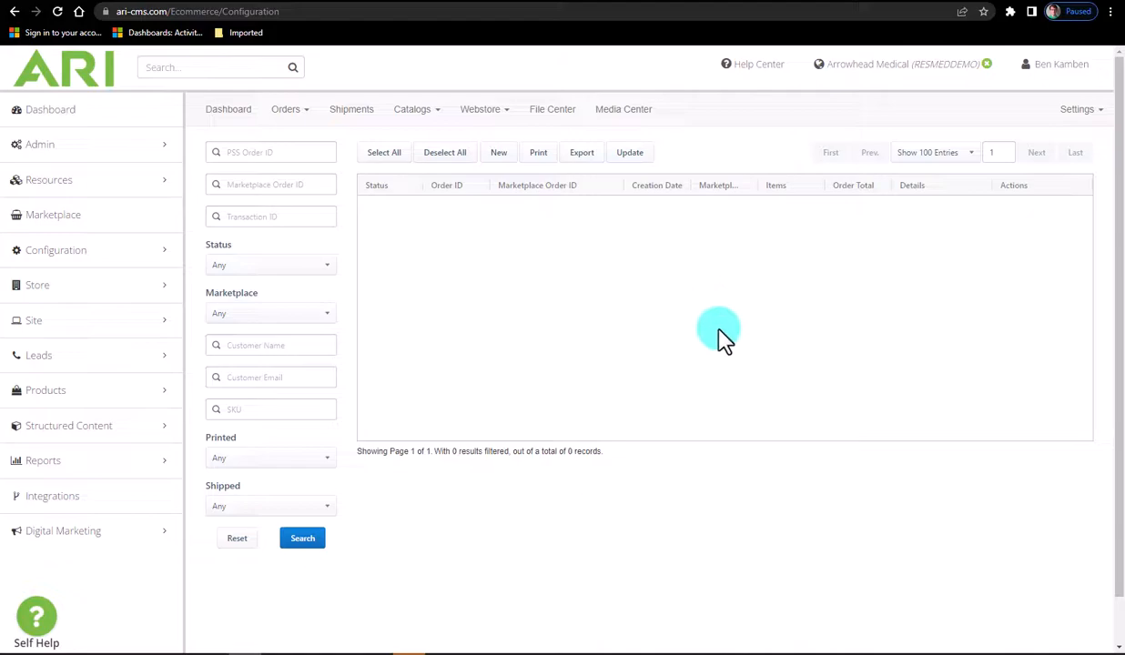
Step: Return to the main dashboard and examine the Help Center's technical support contact options
left_click(44, 107)
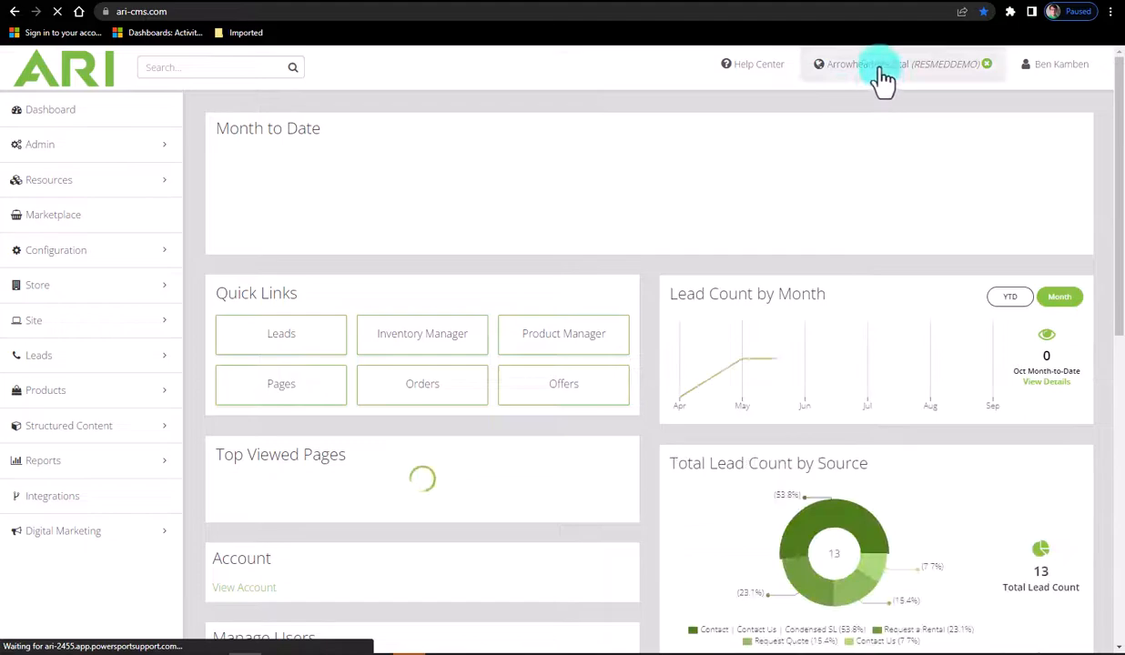
left_click(767, 74)
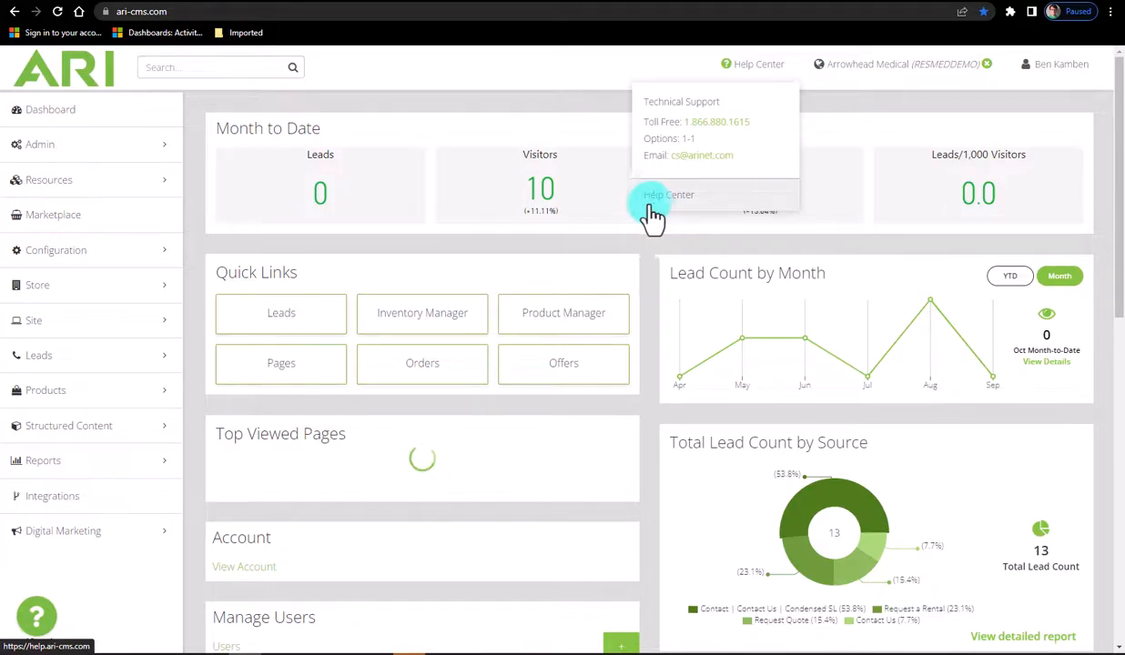
left_click(596, 247)
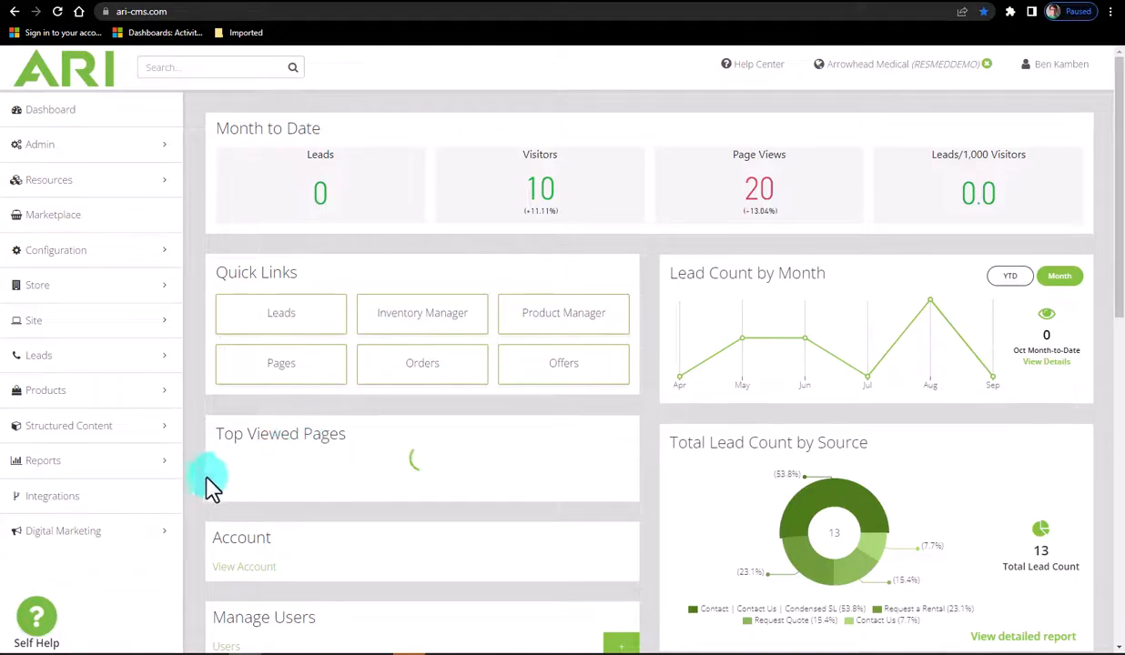
Step: Open the Self Help widget, look over its Help Center topics and article search, and close it
scroll(182, 546, "down", 1)
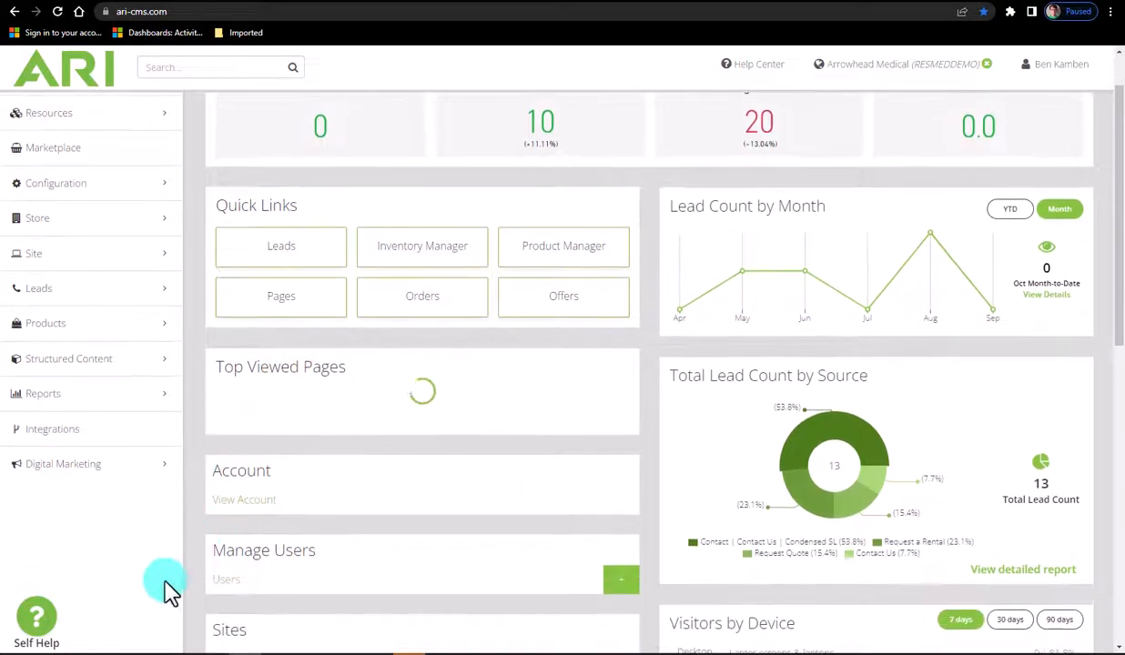
left_click(50, 619)
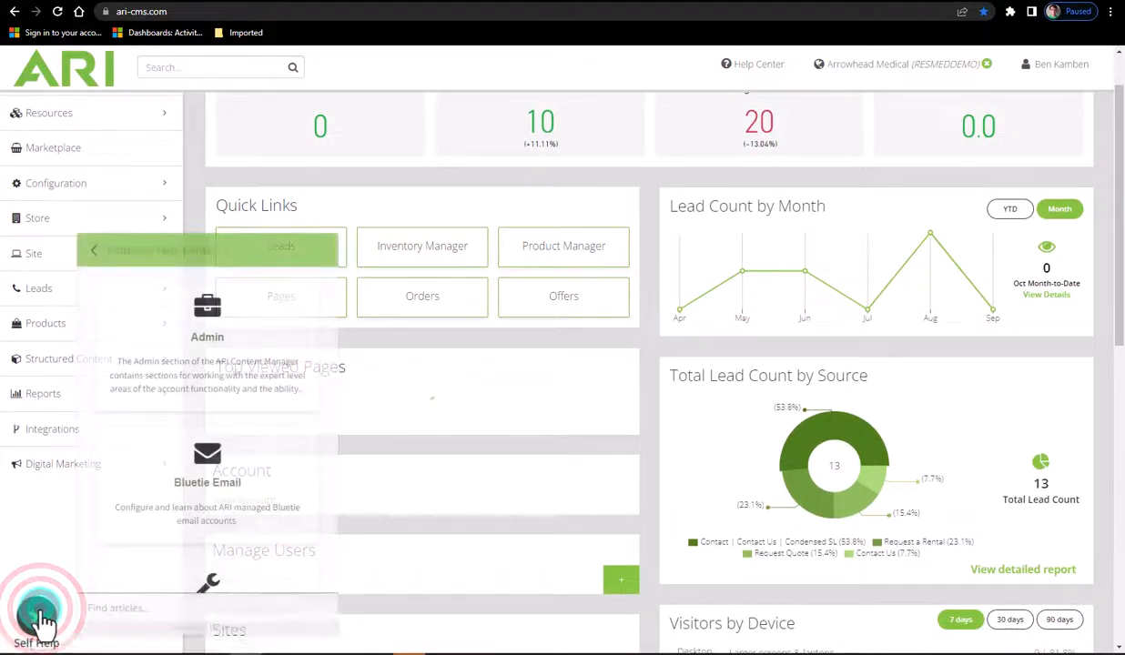
left_click(153, 608)
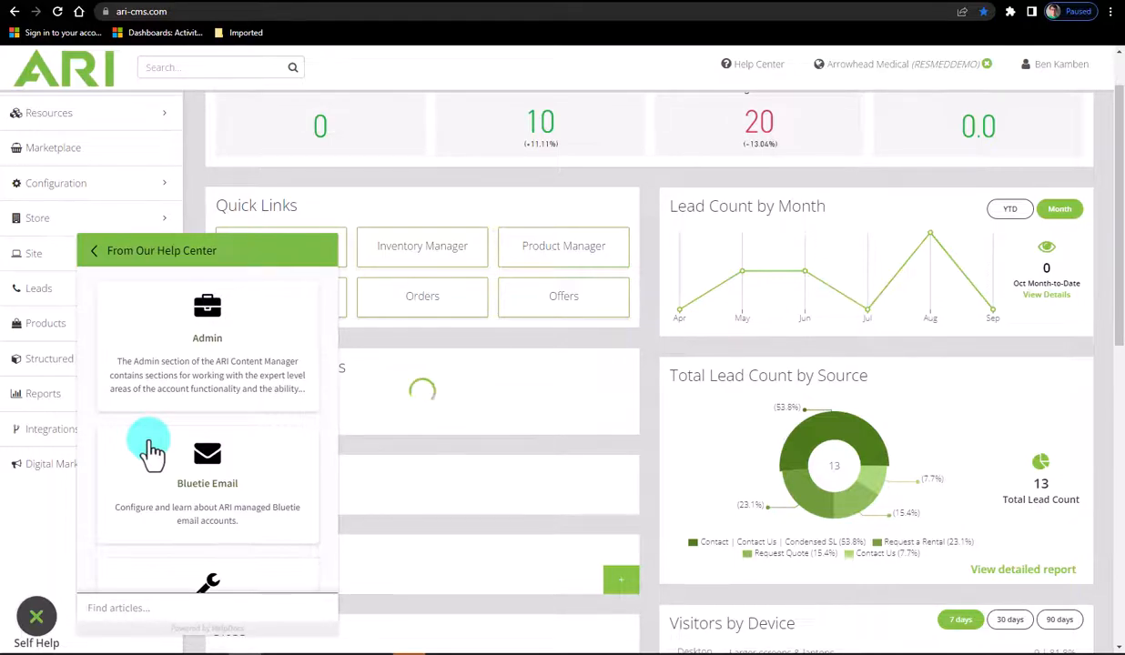
left_click(36, 616)
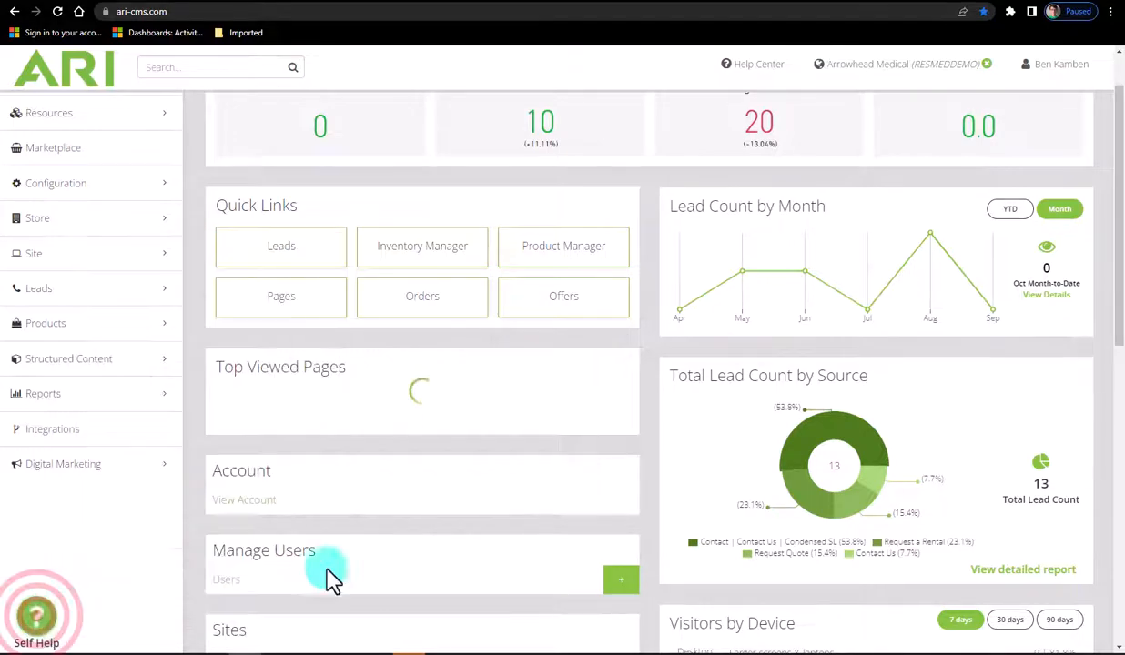
scroll(678, 600, "up", 1)
Step: Examine the Request Update section on the dashboard for having website updates done by the support team
mouse_move(100, 146)
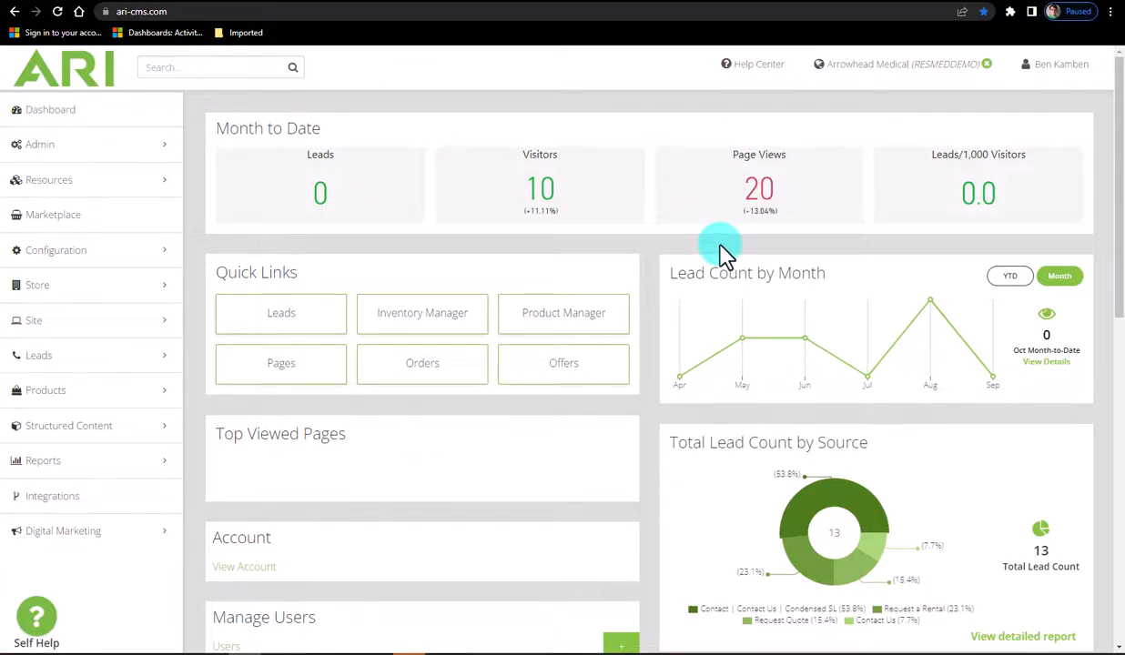
scroll(901, 301, "down", 3)
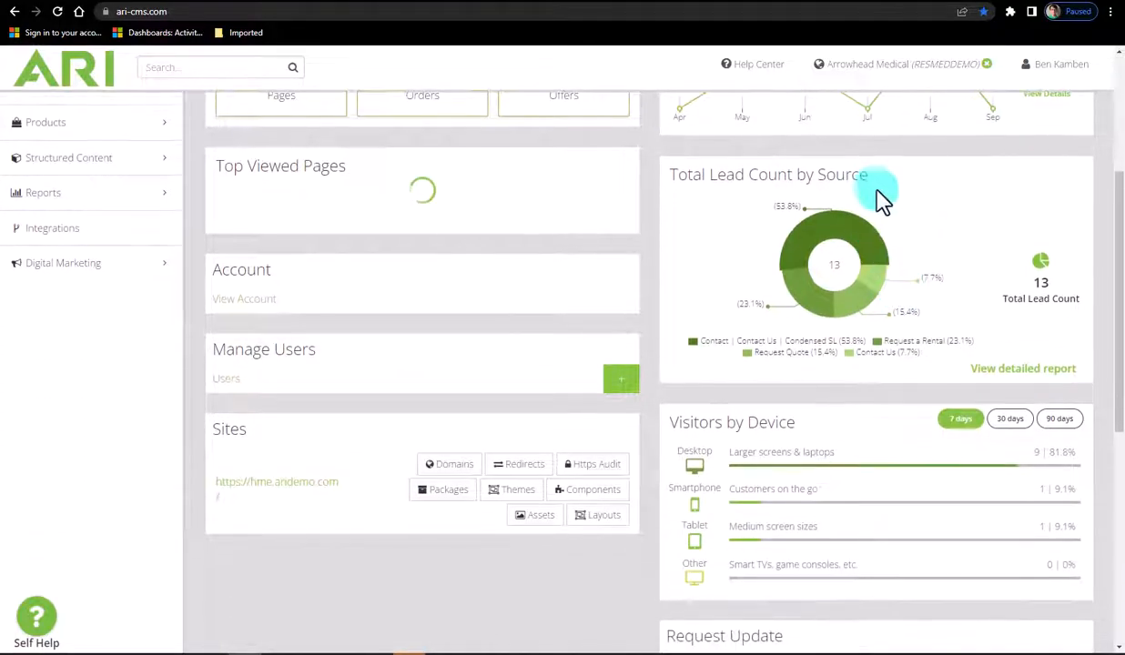
scroll(884, 208, "down", 4)
left_click_drag(788, 310, 668, 306)
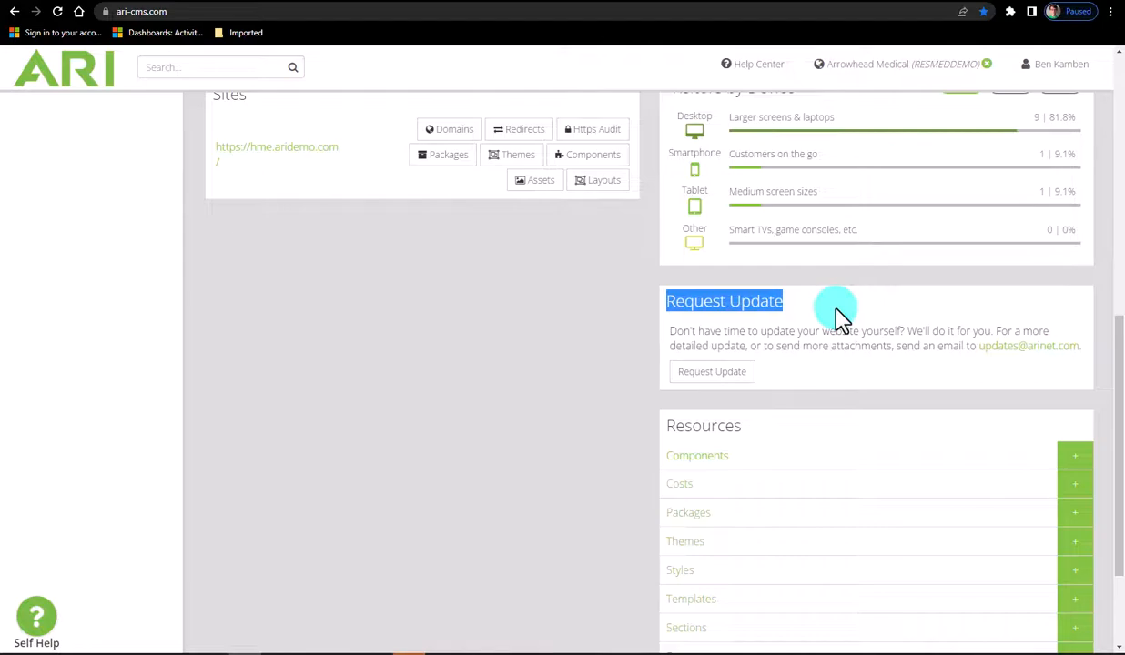
scroll(652, 344, "up", 6)
left_click(652, 344)
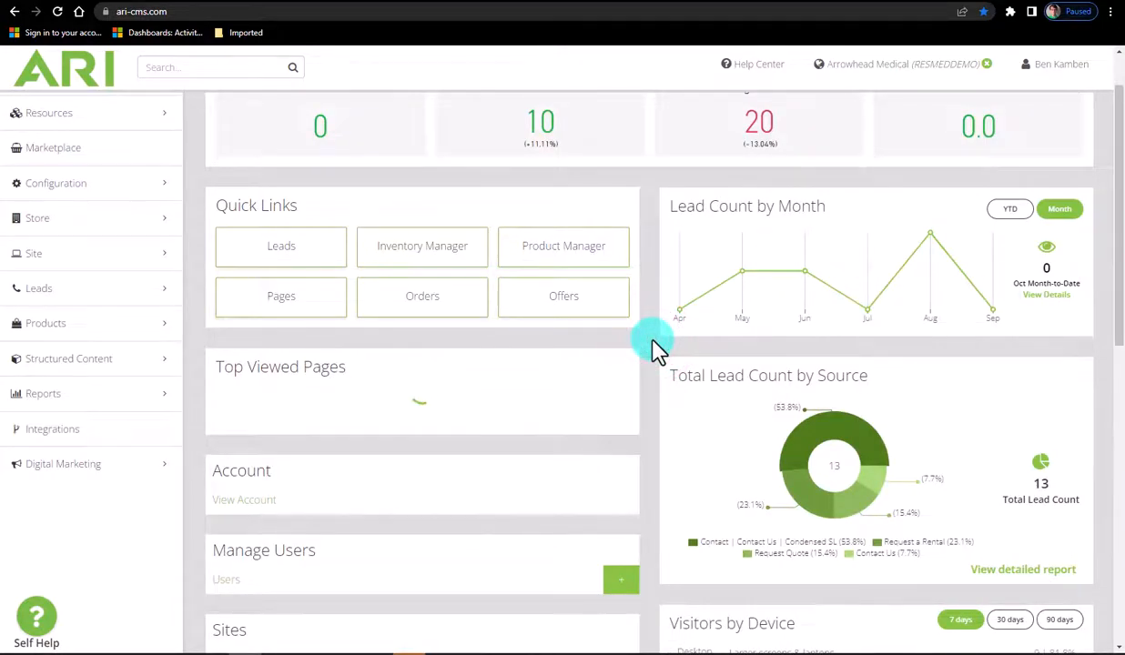